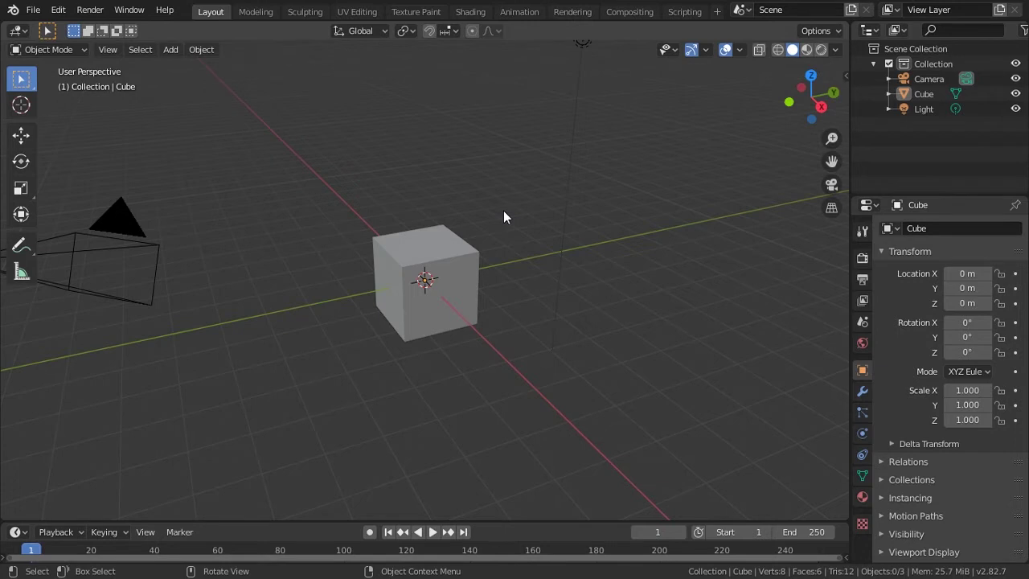
- Select the default cube and add a new emitter particle system to it
mouse_move(524, 214)
middle_mouse_down()
mouse_move(491, 228)
mouse_move(523, 206)
mouse_move(517, 222)
middle_mouse_up()
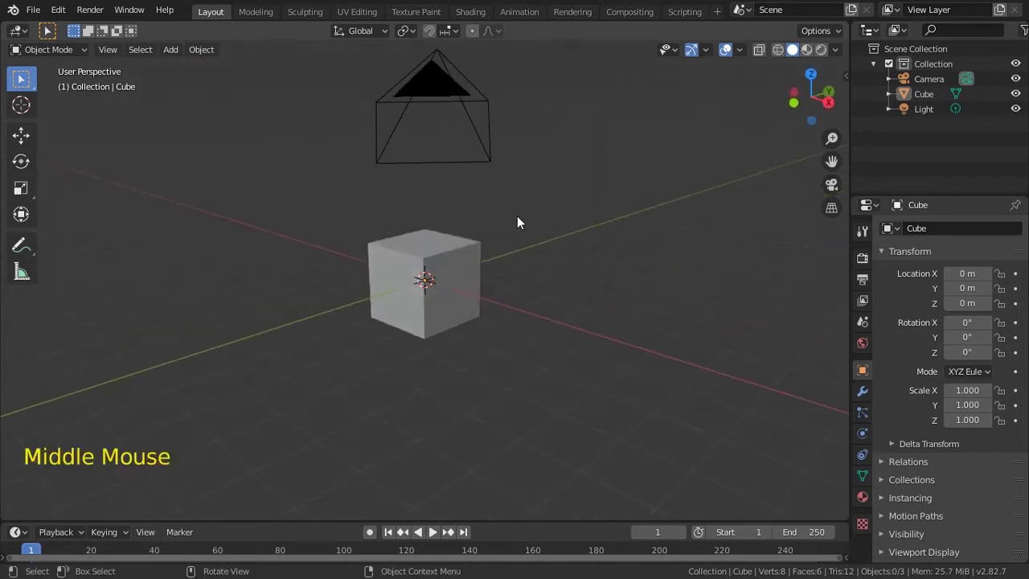
left_click(463, 247)
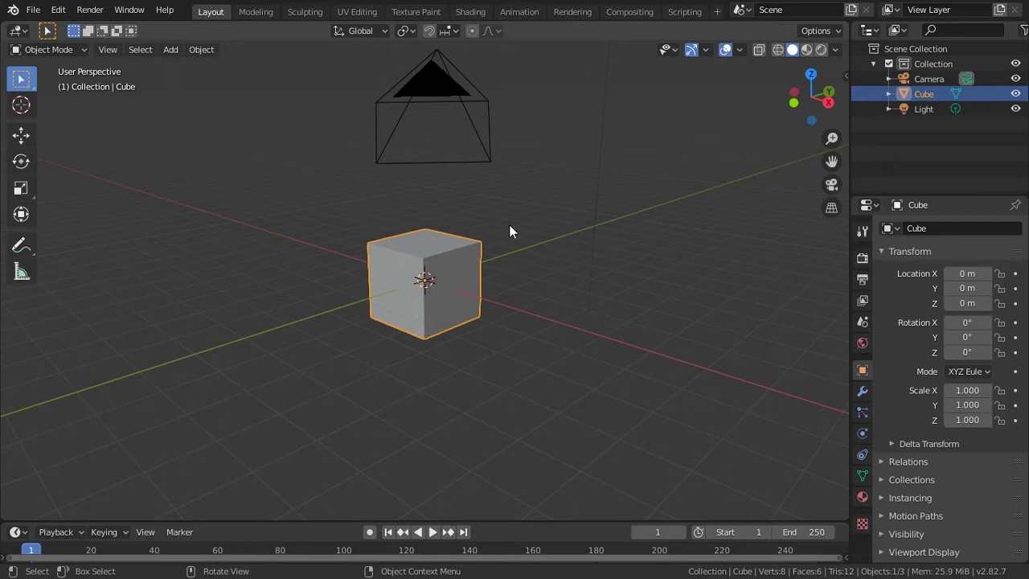
left_click(864, 414)
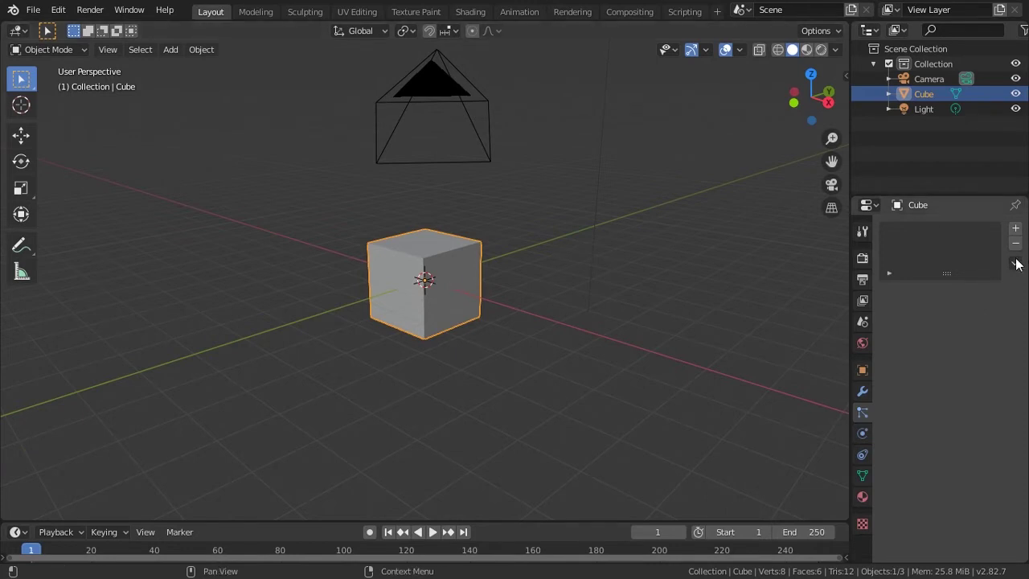
left_click(1016, 229)
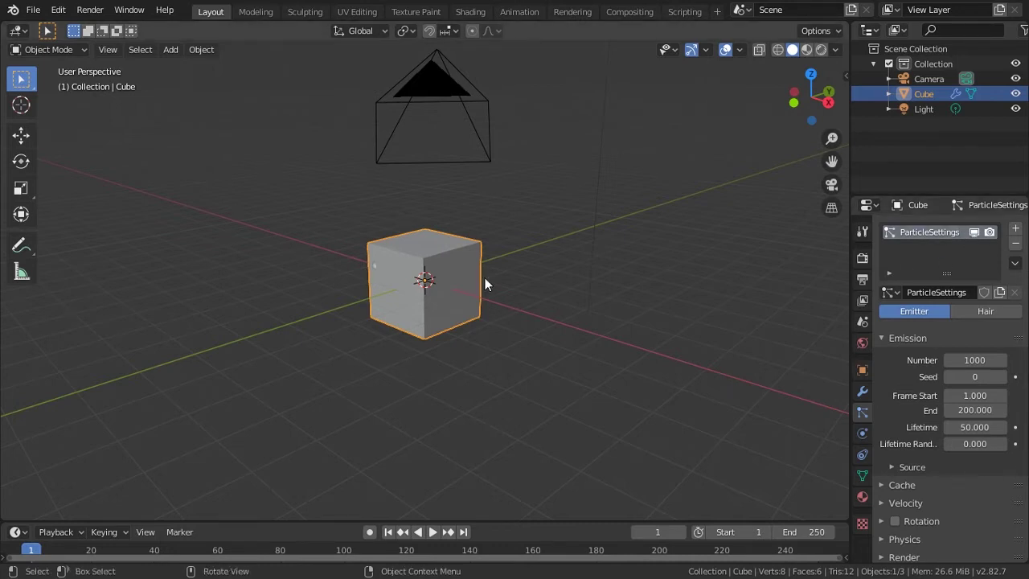
- Play the animation from frame 1 to preview the particles emitted by the cube, then reset it
key("space")
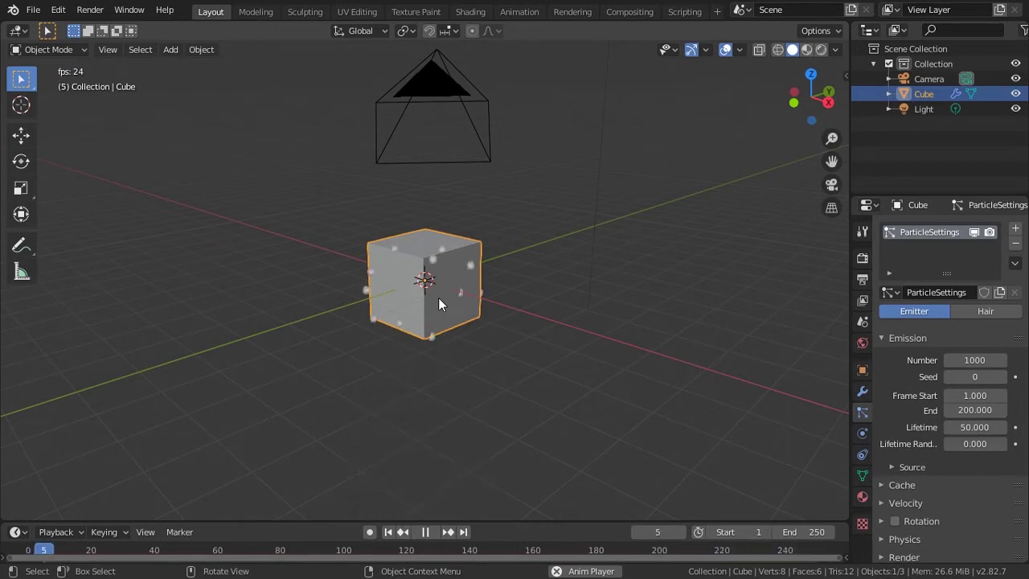
key("Escape")
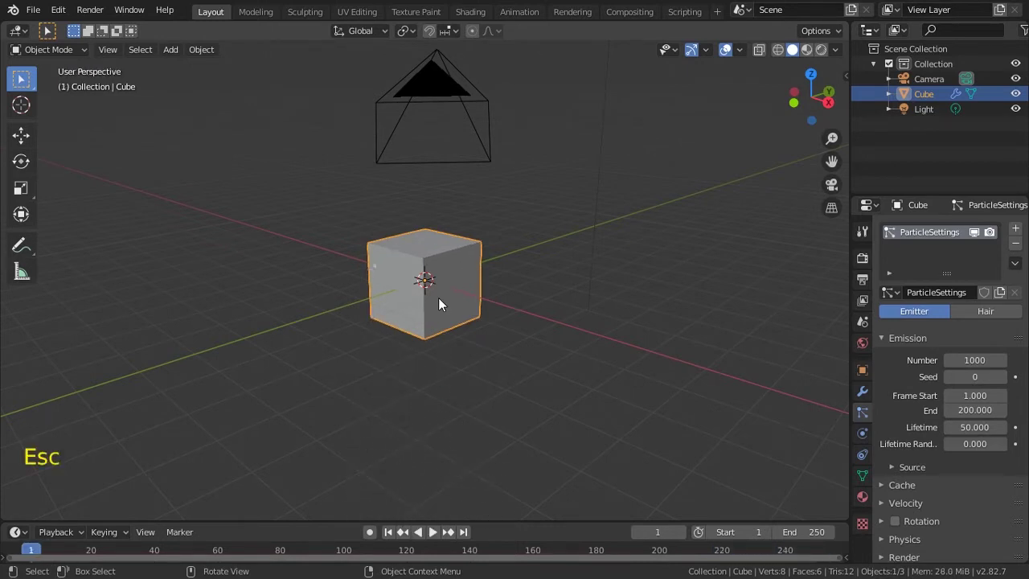
key("space")
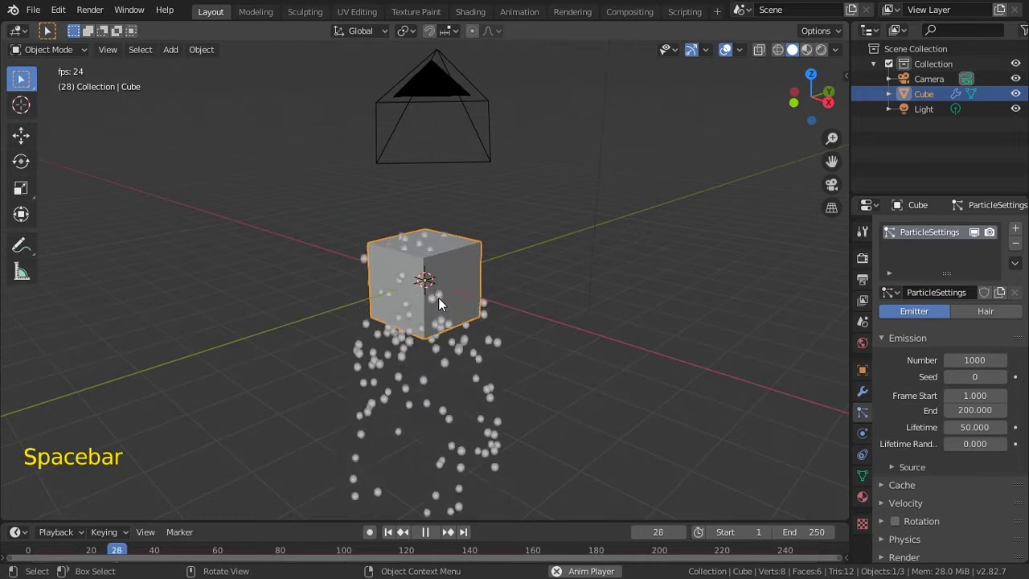
key("Escape")
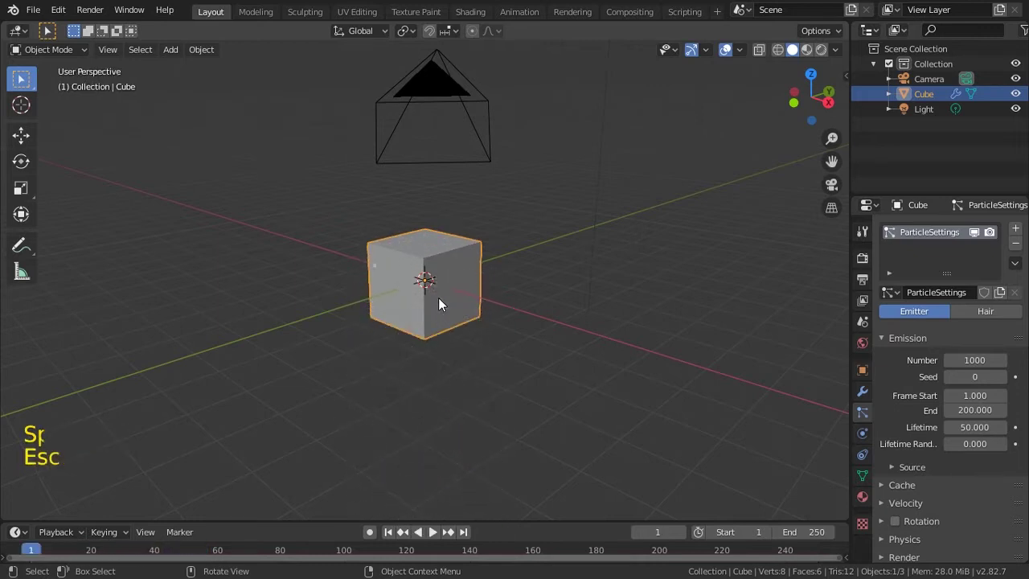
middle_click_drag(401, 347, 413, 331)
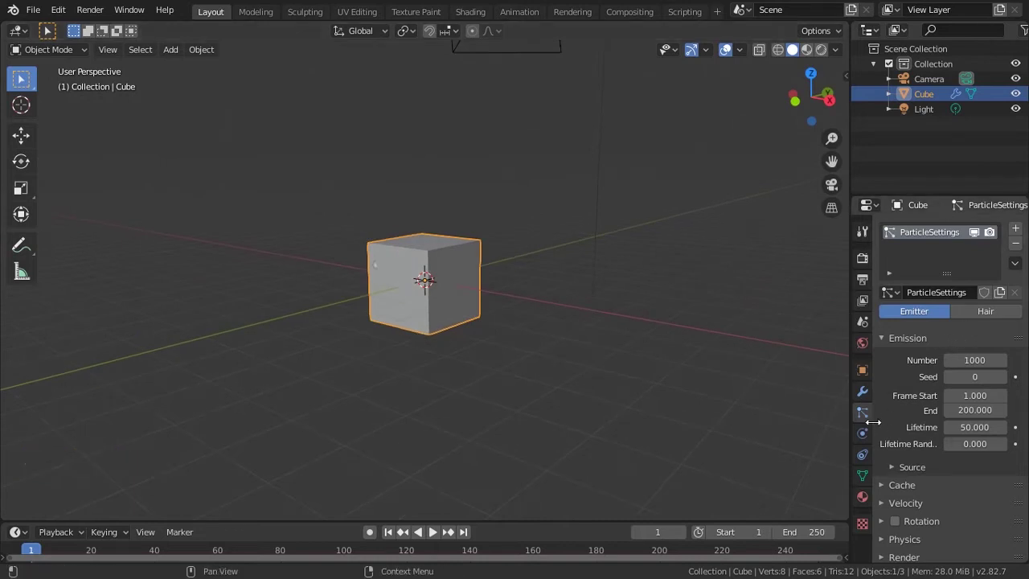
- Set the particle emission's end frame to 1, preview the animation, and return to the first frame
scroll(912, 420, "down", 2)
scroll(913, 415, "up", 1)
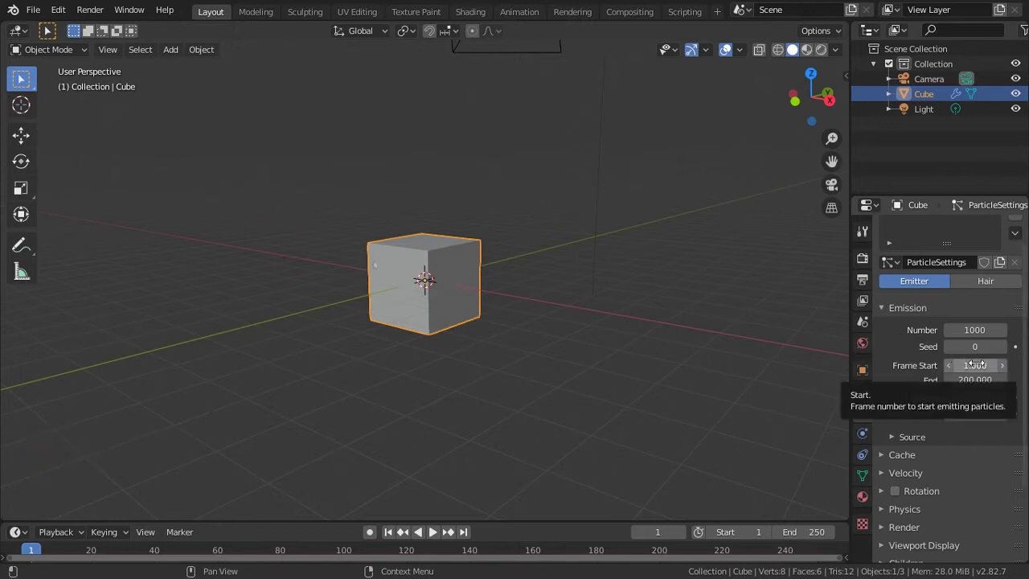
left_click(974, 380)
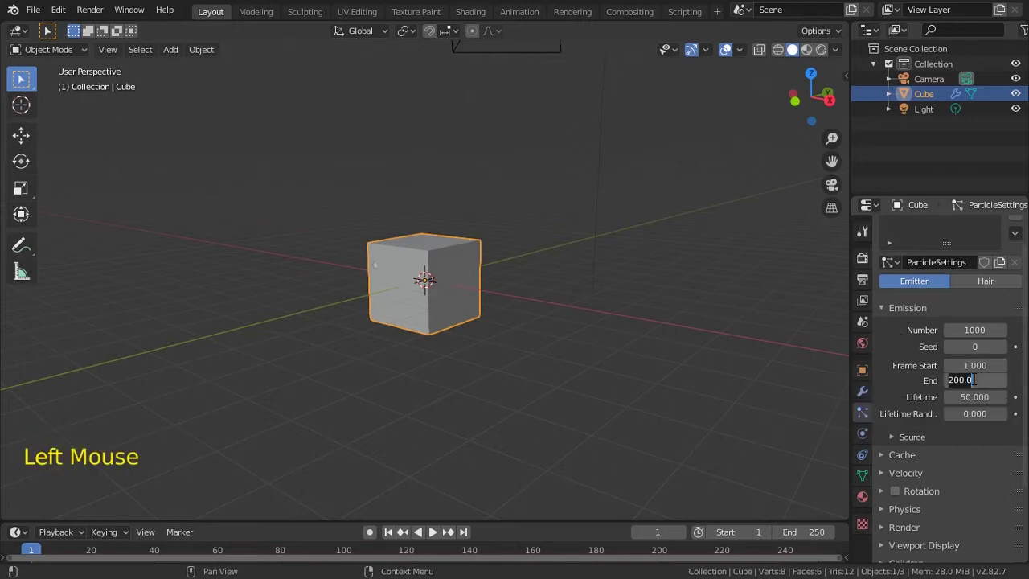
type("1")
key("Return")
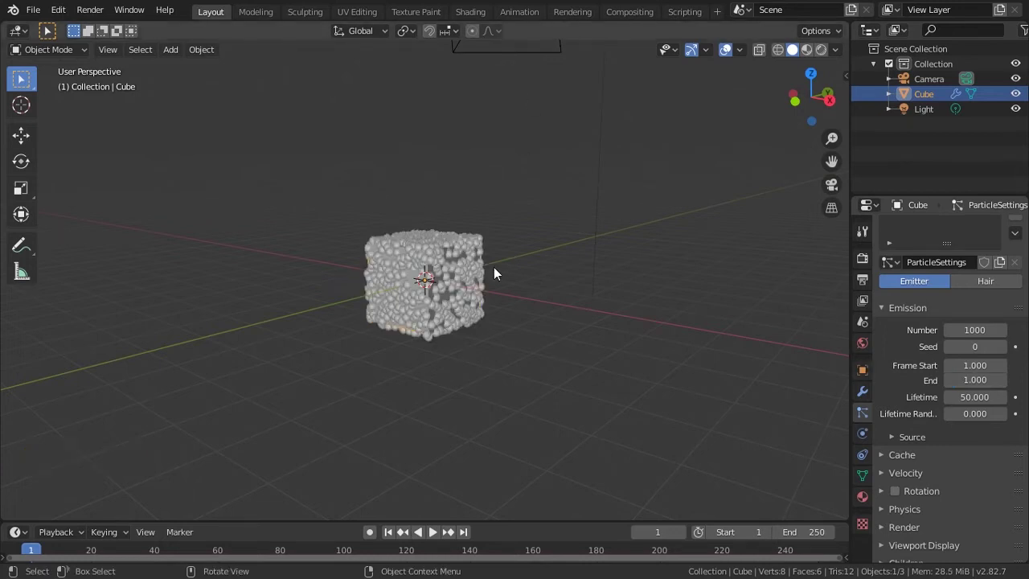
key("space")
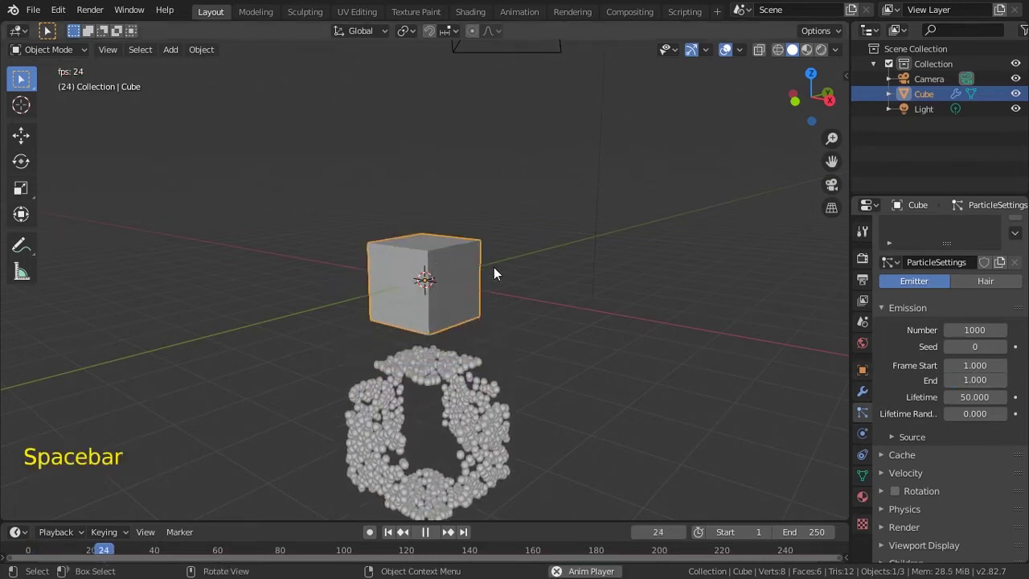
key("Escape")
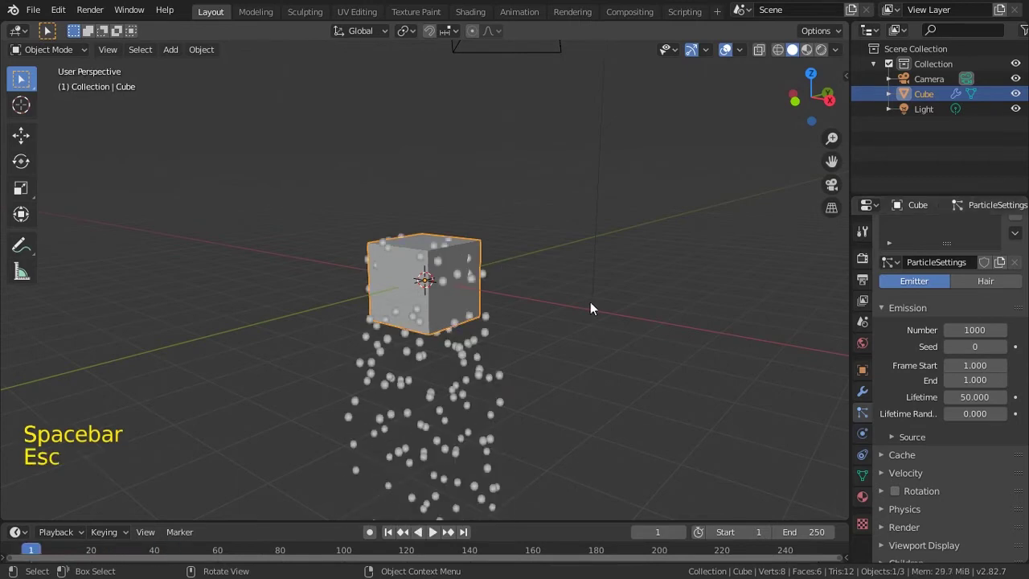
key("shift+Left")
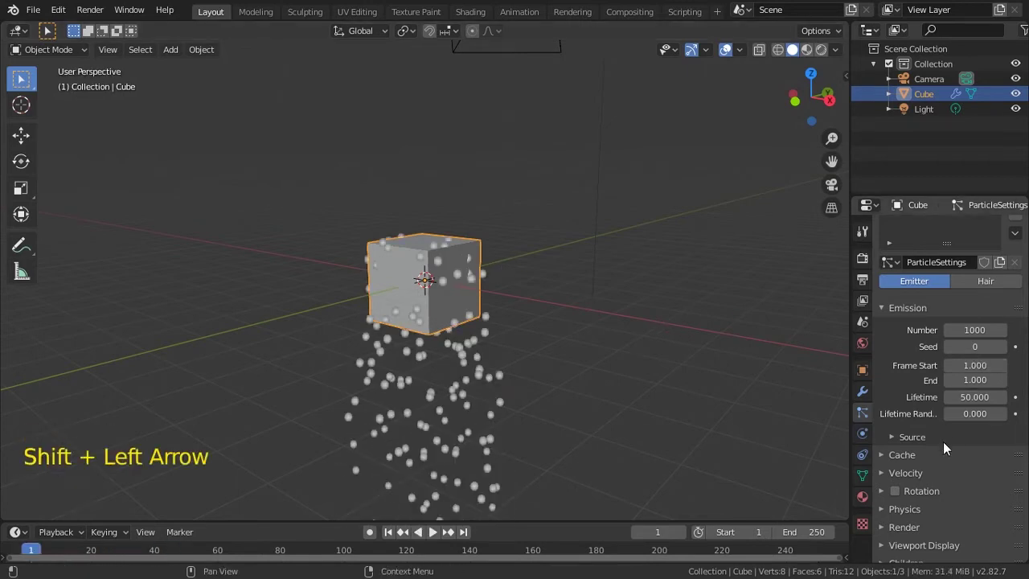
- Set the particle emission's end frame to 200
left_click(1003, 380)
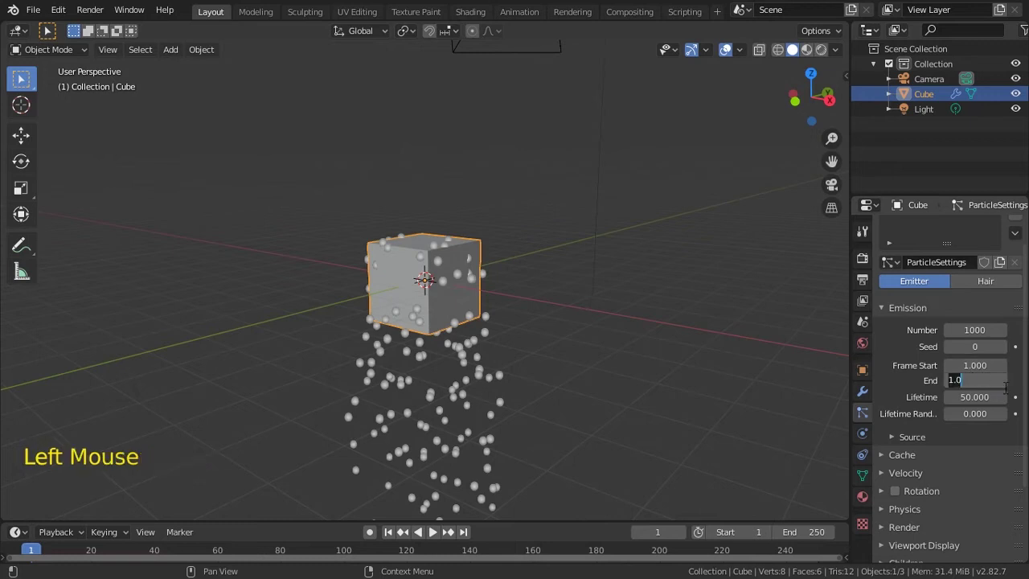
type("200")
key("Return")
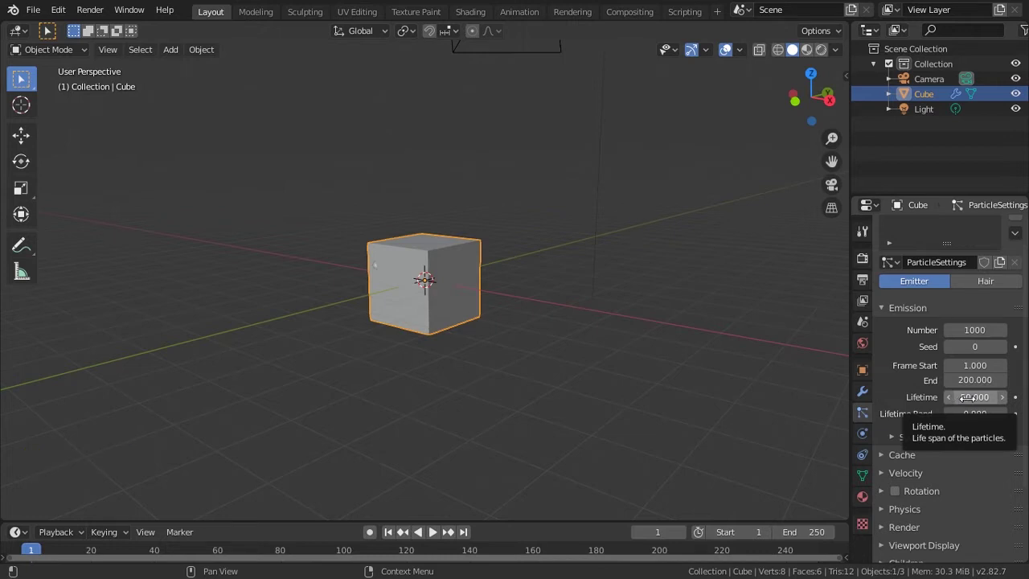
- Set the particle lifetime to 1 frame and play the animation to preview its effect
left_click(968, 397)
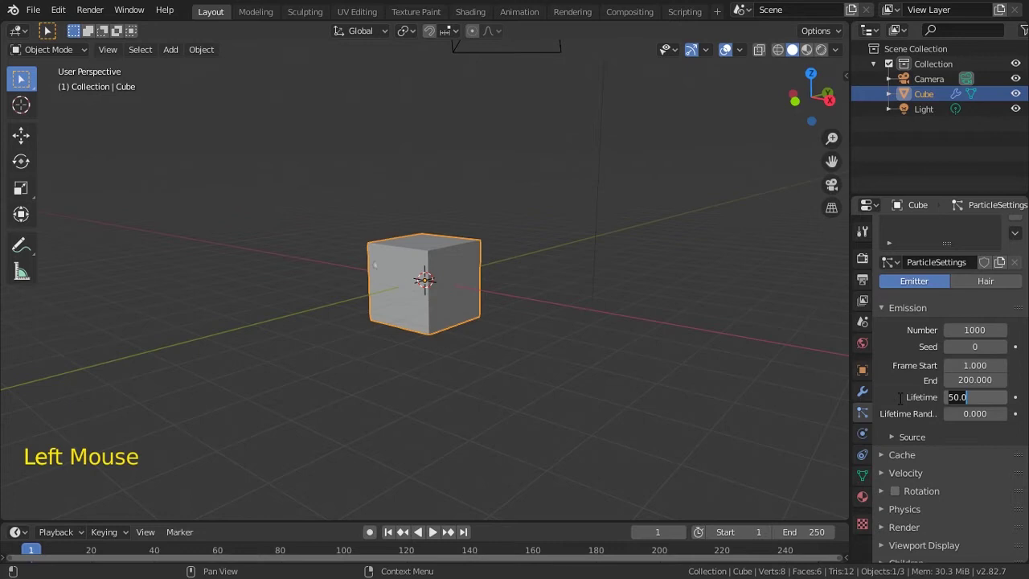
double_click(967, 396)
type("1")
key("Return")
key("space")
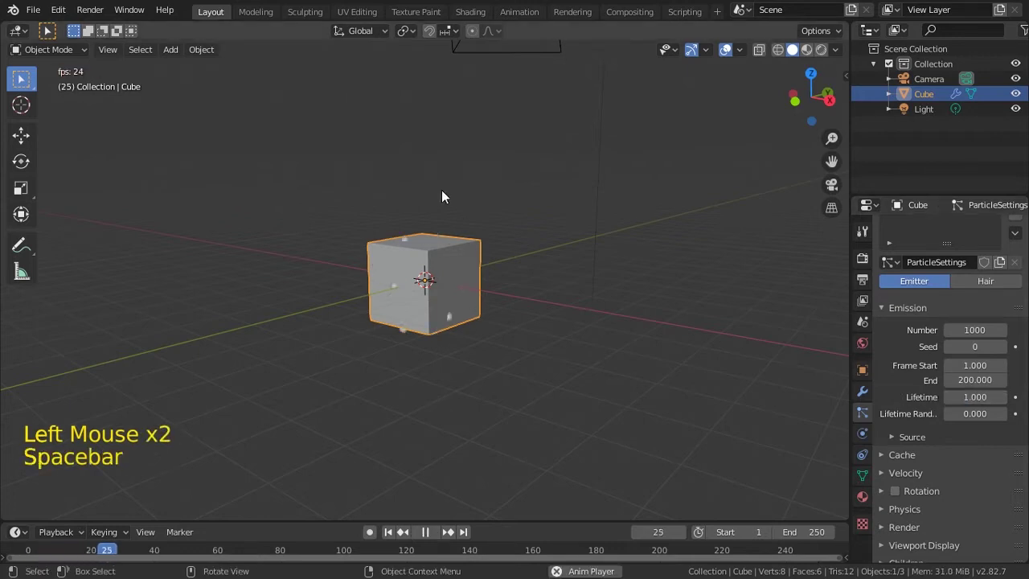
key("Escape")
key("space")
key("Escape")
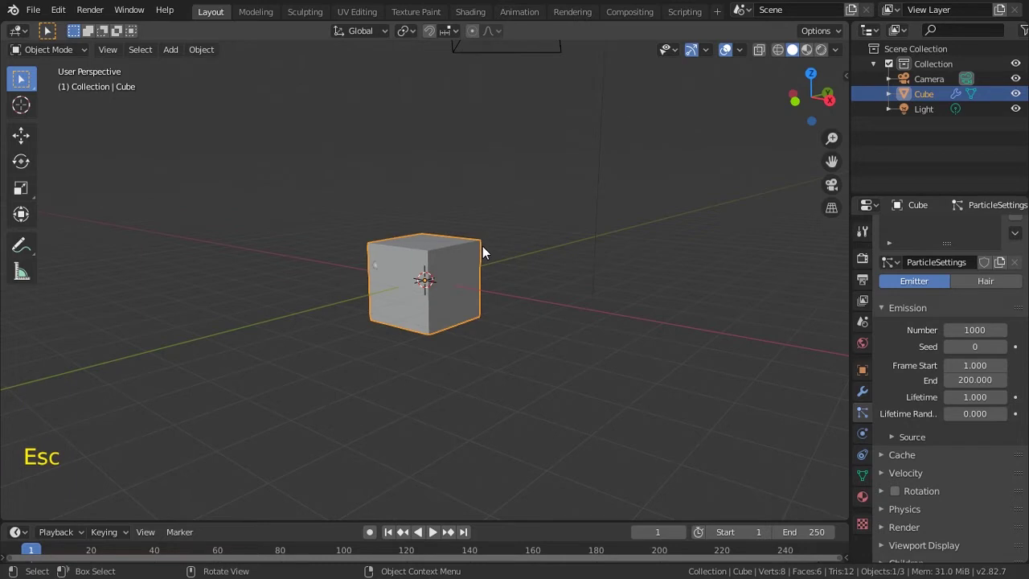
key("space")
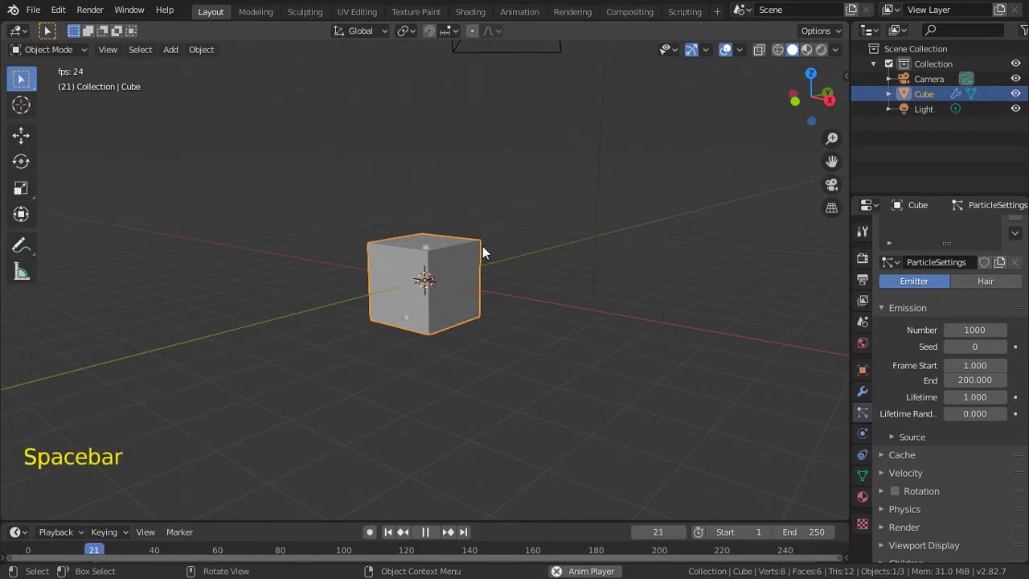
key("space")
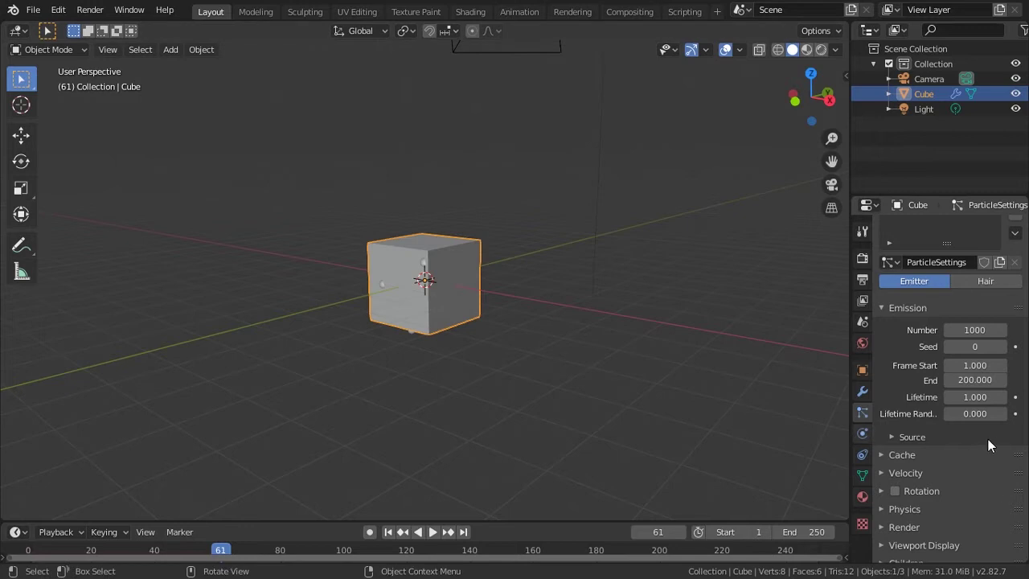
- Set the particle lifetime to 10 frames and preview the animation from the front orthographic view
left_click(974, 397)
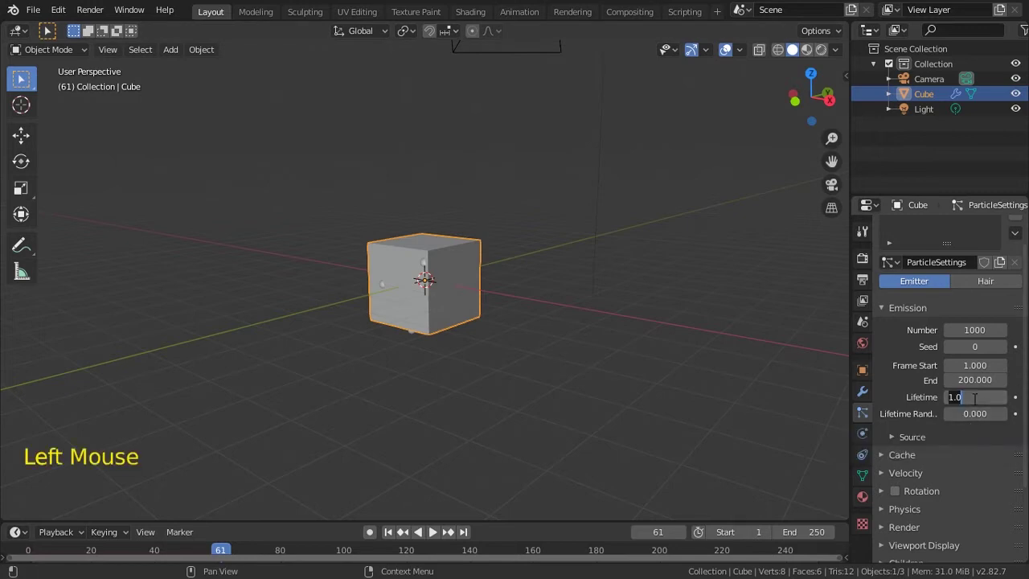
key("Return")
key("space")
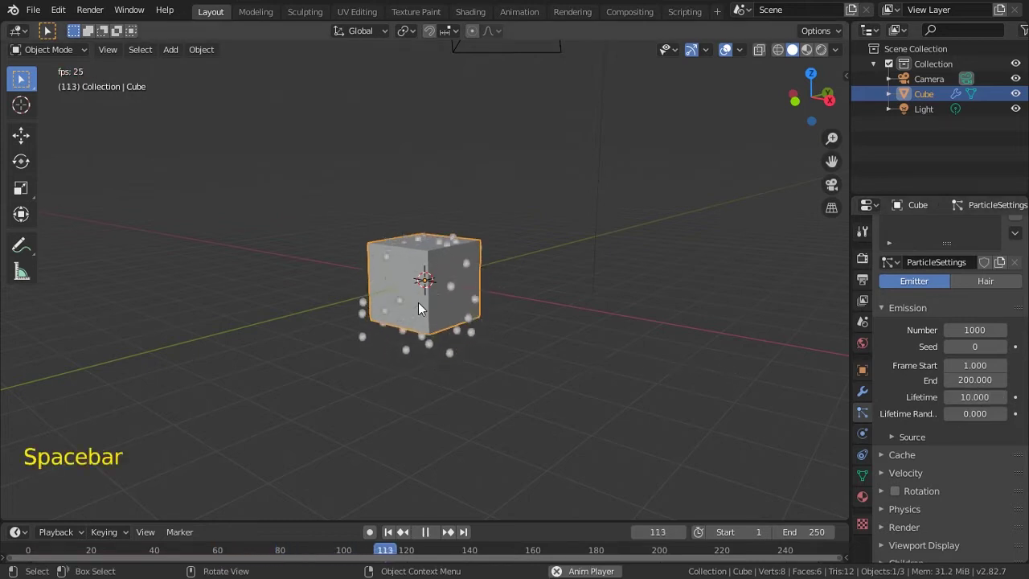
key("KP_1")
key("space")
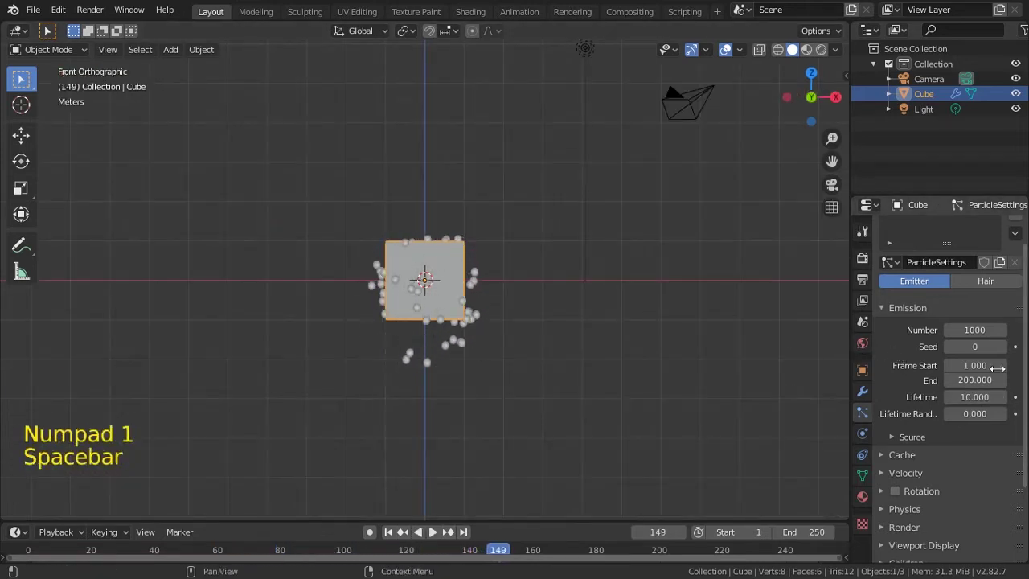
- Set the particle lifetime to 50 frames and play the animation to preview it
mouse_move(972, 396)
left_mouse_down()
mouse_move(985, 395)
mouse_move(973, 395)
left_mouse_up()
key("space")
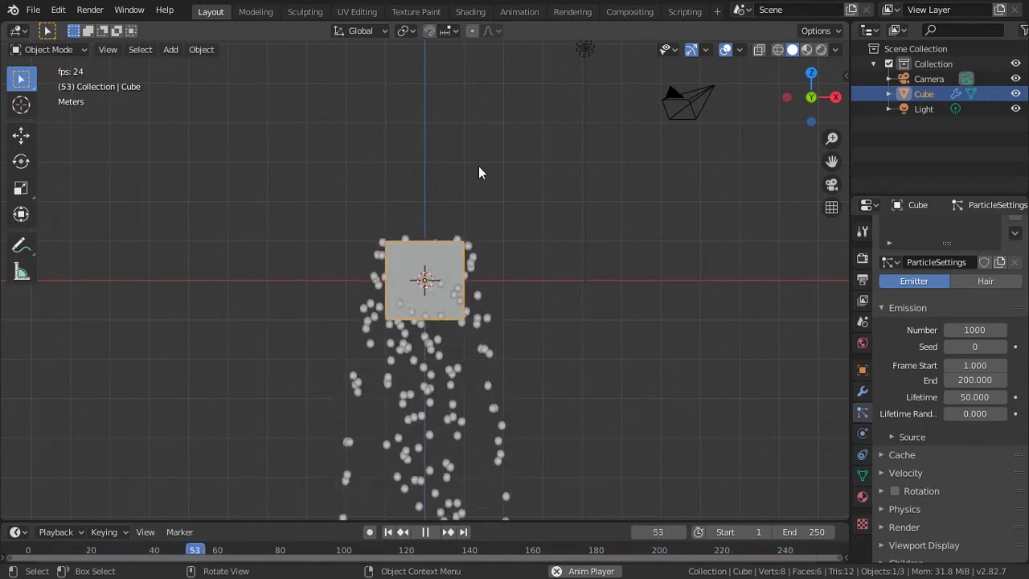
key("Escape")
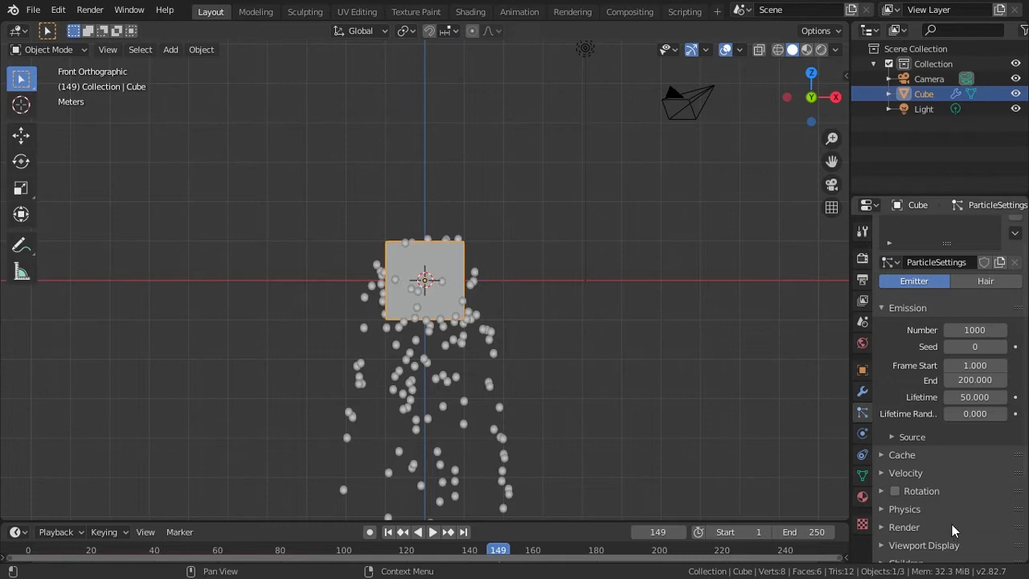
- Set the particle system's gravity field weight to 0 and return the animation to the first frame
scroll(952, 523, "down", 1)
scroll(952, 515, "down", 3)
scroll(945, 515, "down", 5)
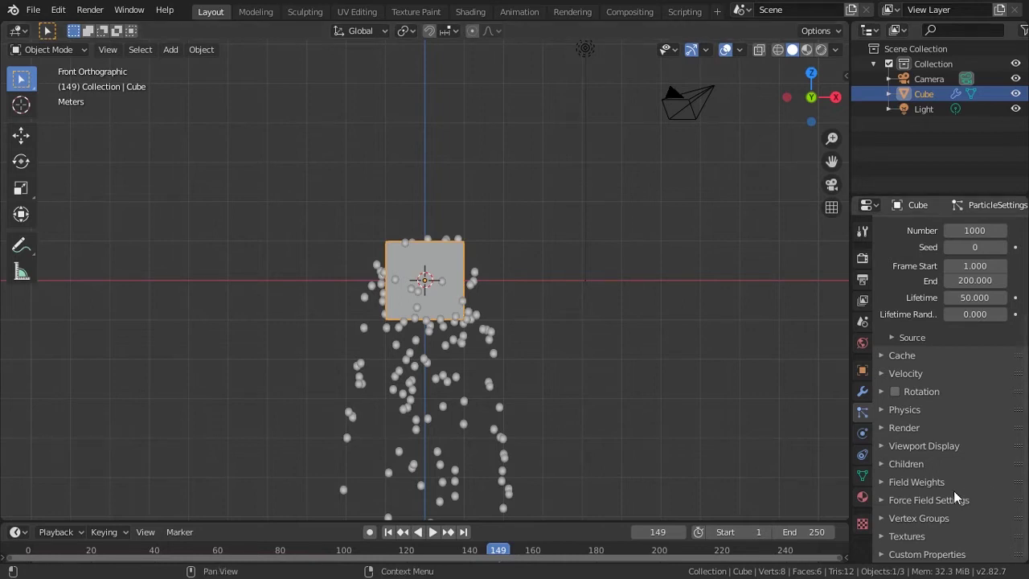
left_click(882, 484)
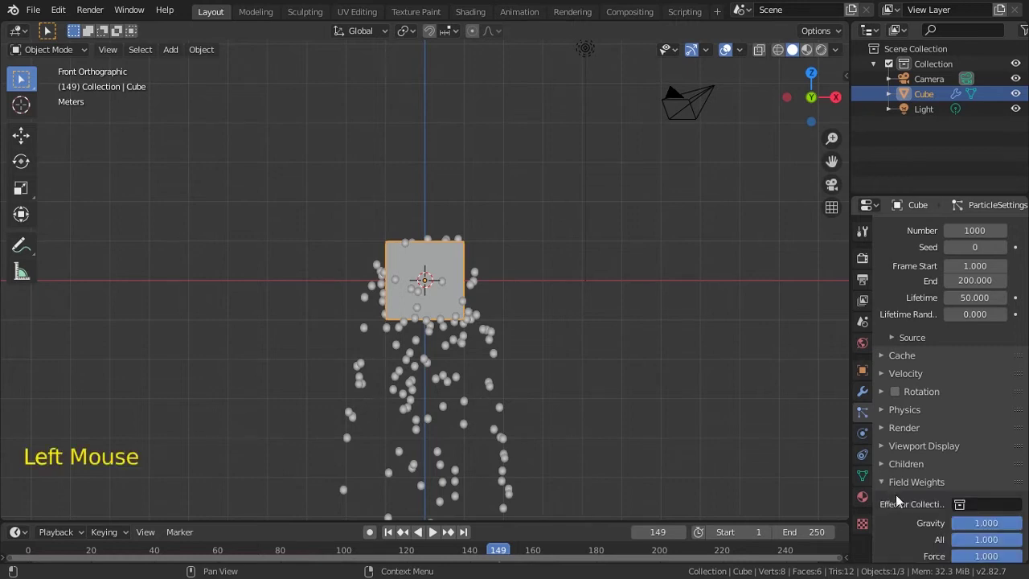
scroll(889, 498, "down", 2)
left_click_drag(850, 484, 795, 480)
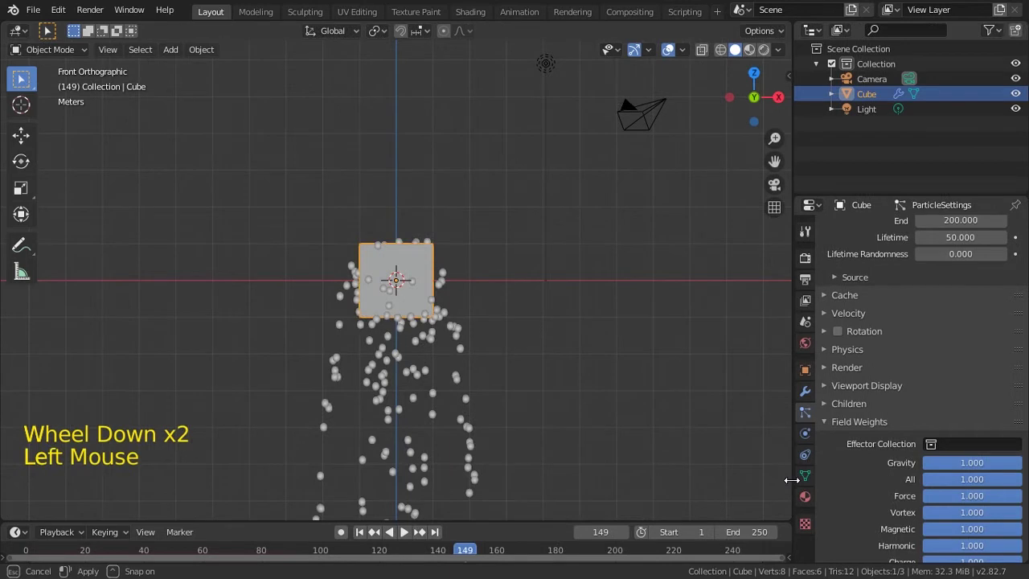
left_click(952, 462)
type("0")
key("Return")
key("shift+Left")
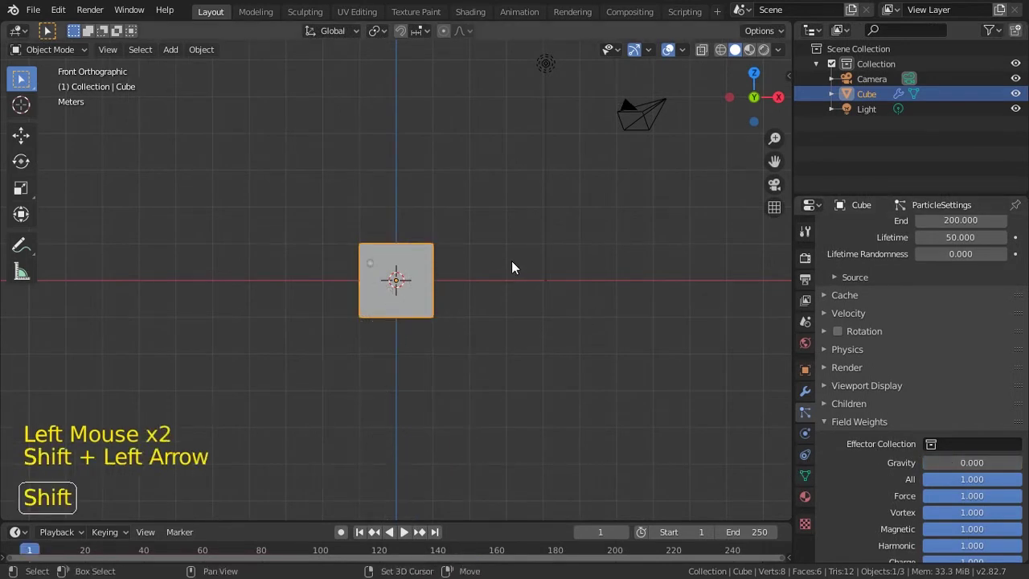
- Play the animation and examine how the particles leave the cube from perspective and front views
scroll(504, 283, "down", 1)
scroll(504, 283, "down", 1)
scroll(504, 284, "up", 2)
scroll(515, 285, "up", 1)
middle_click_drag(524, 287, 493, 324)
key("space")
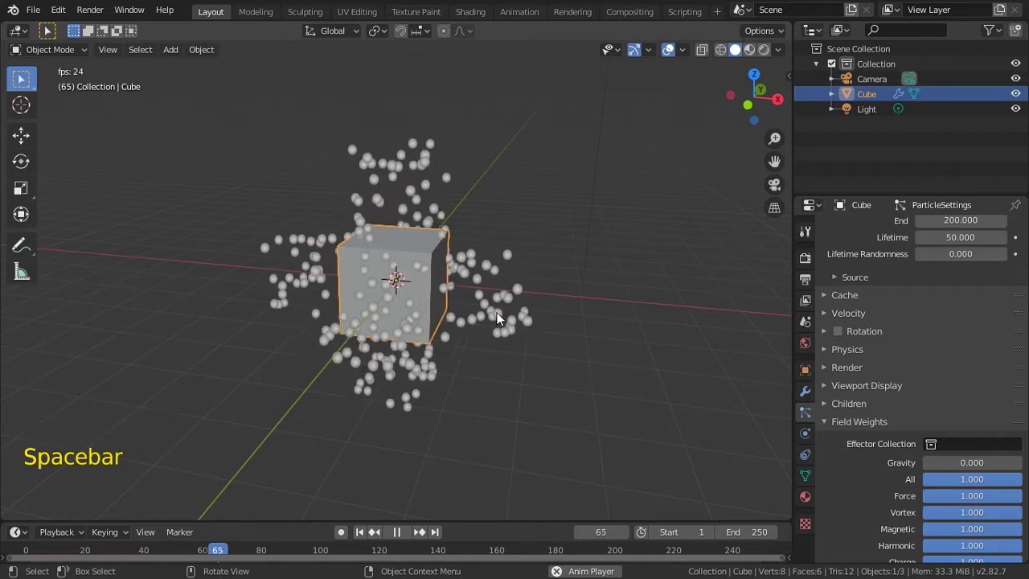
middle_click_drag(509, 363, 546, 337)
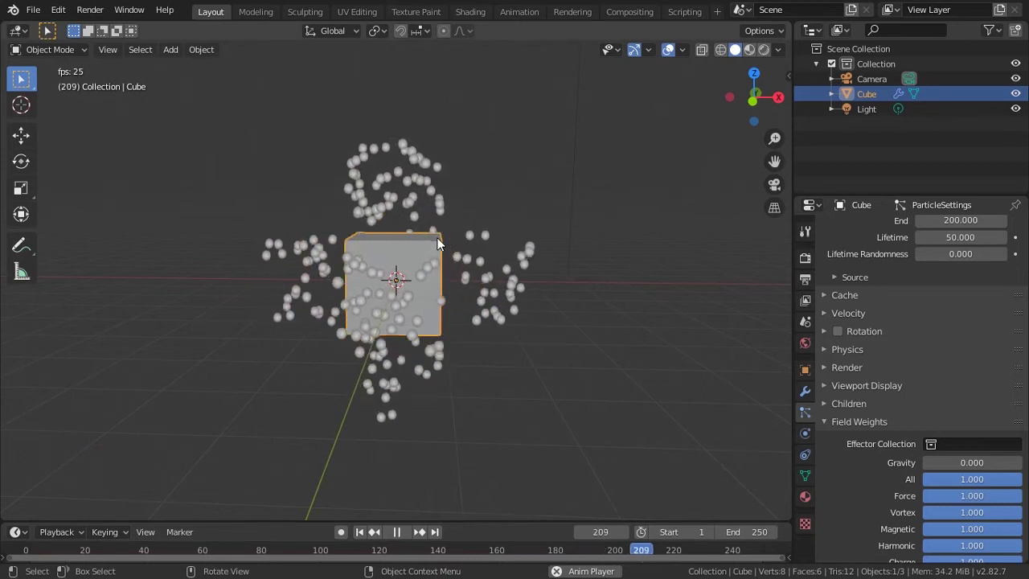
key("KP_1")
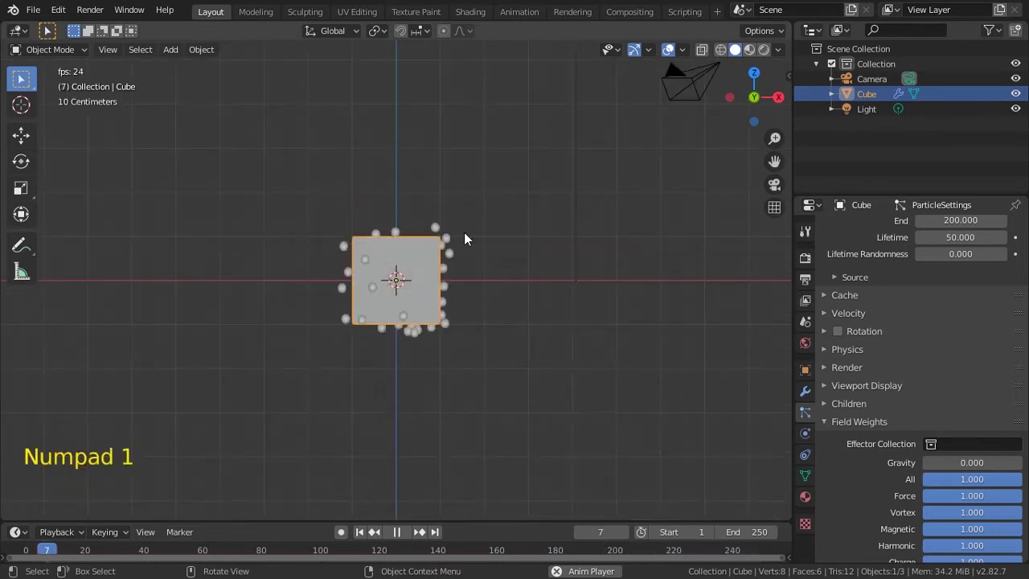
key("Escape")
middle_click_drag(528, 271, 415, 240)
key("space")
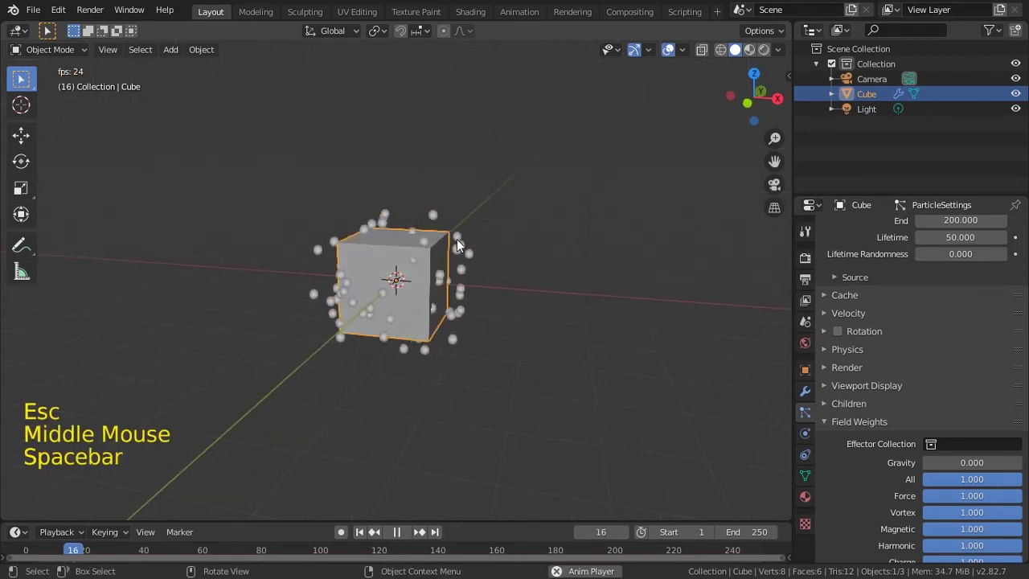
- Set the particle emission source to Verts and preview the animation from the first frame
key("Escape")
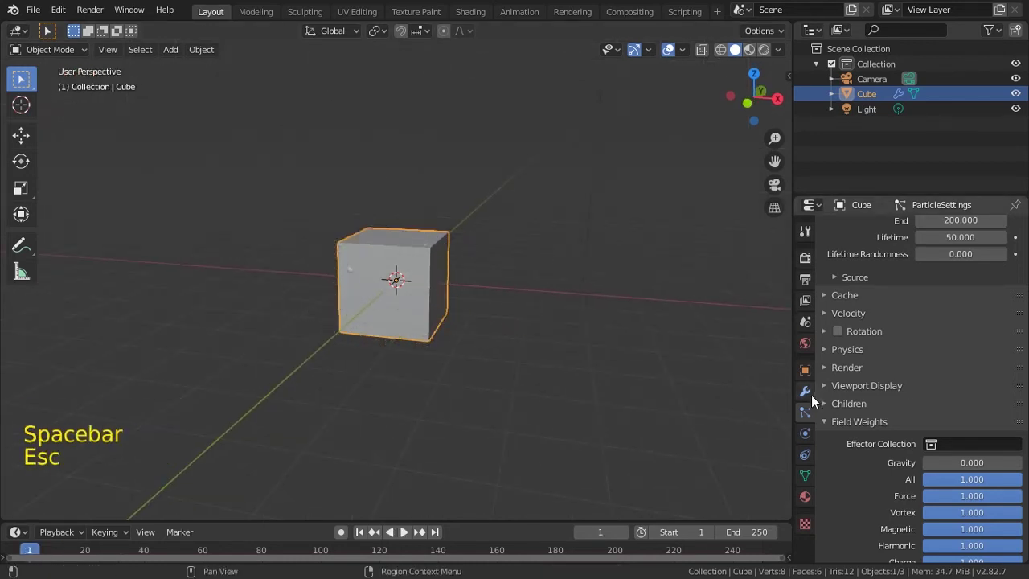
scroll(890, 375, "up", 8)
scroll(890, 370, "down", 2)
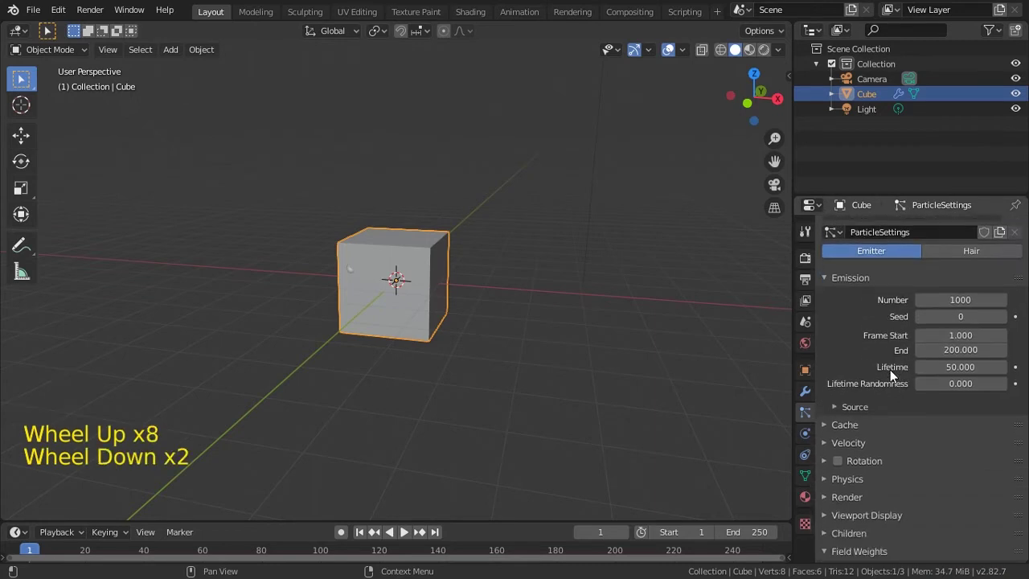
left_click(836, 407)
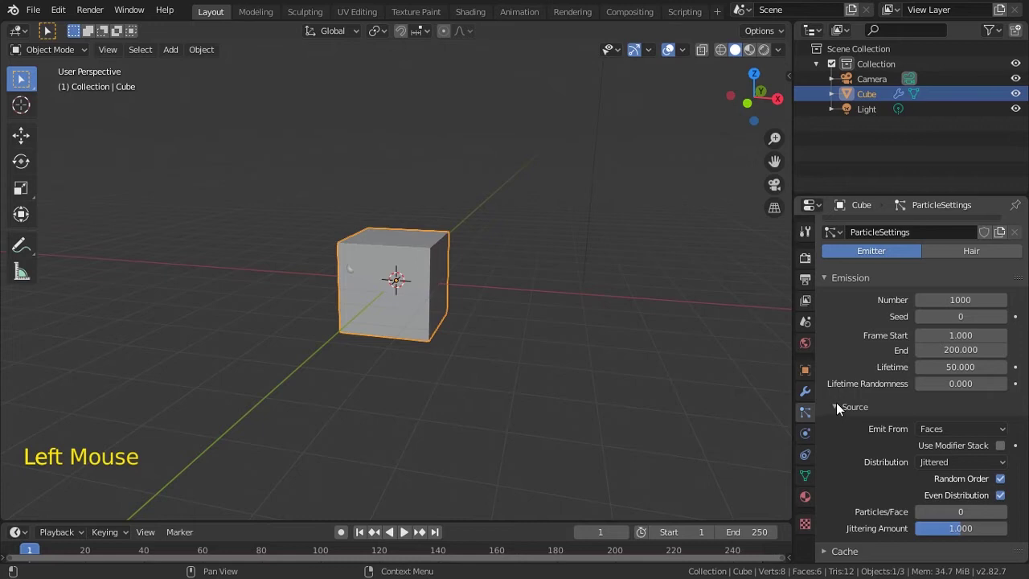
left_click(956, 429)
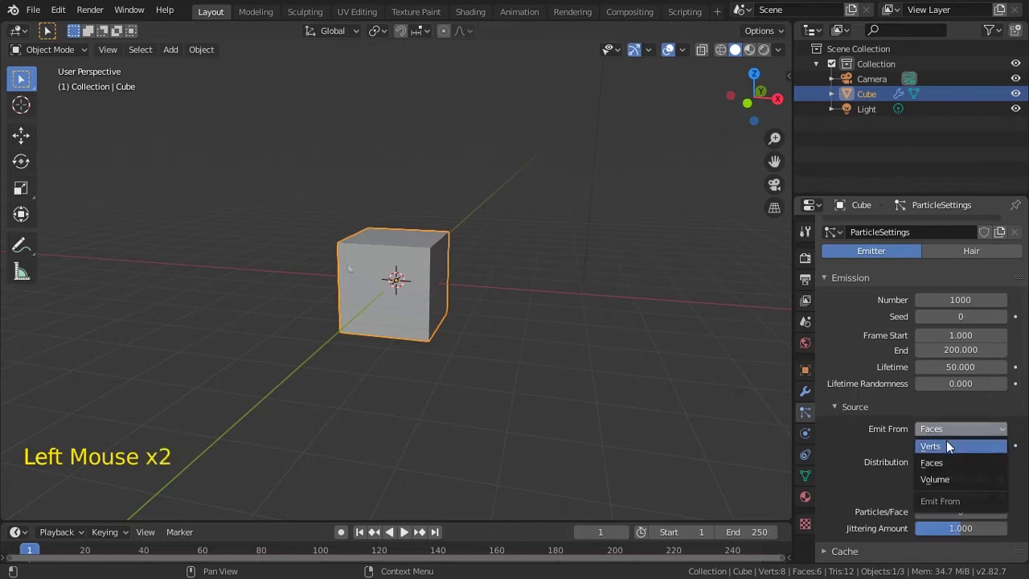
left_click(946, 440)
key("shift+Left")
key("space")
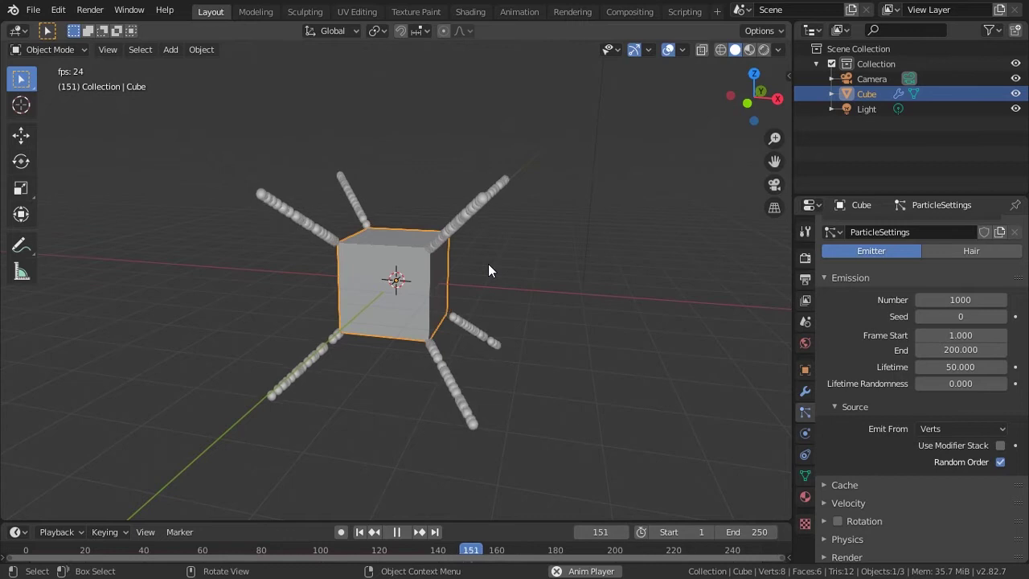
key("Escape")
- Set the particle lifetime to 200 frames and play the animation to preview it
scroll(491, 265, "down", 3)
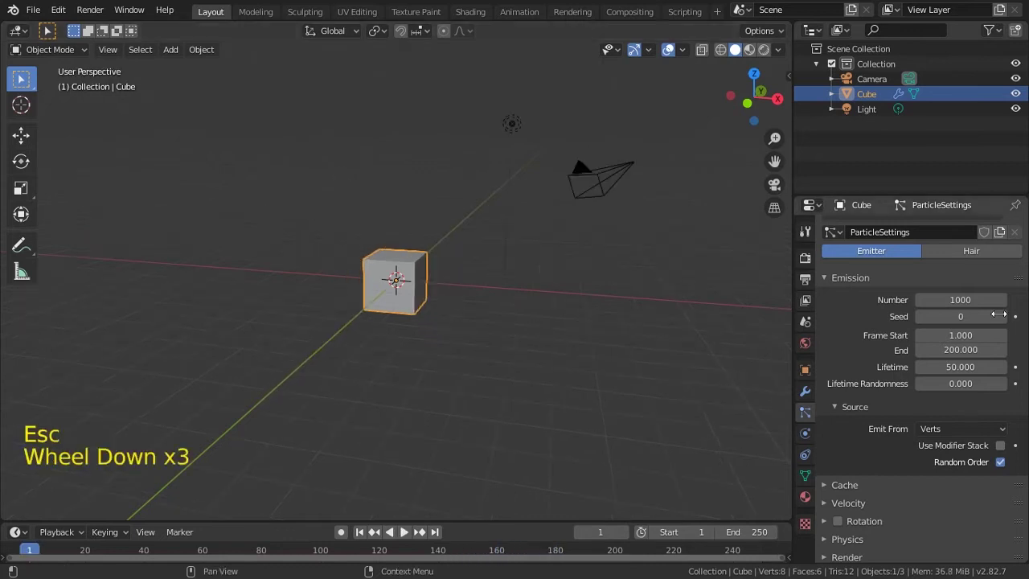
left_click(962, 366)
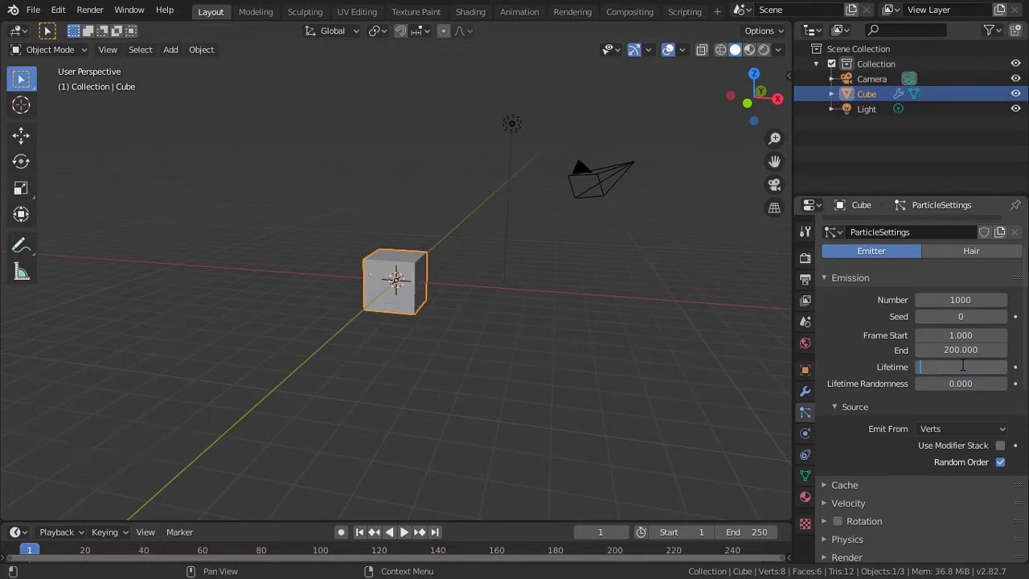
type("200")
key("Return")
key("space")
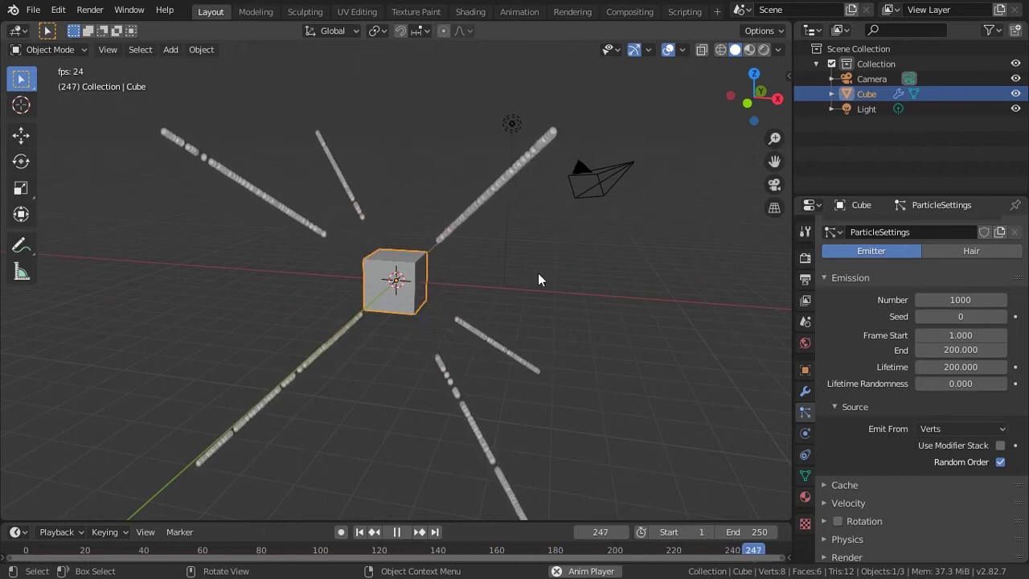
key("Escape")
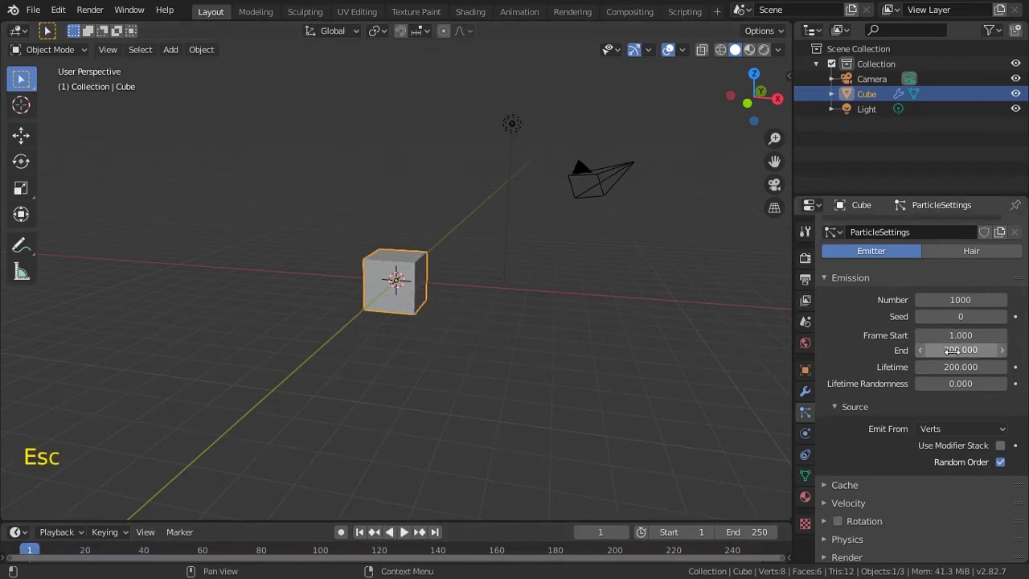
- Set the particle emission's end frame to 250 and preview the animation
left_click(925, 351)
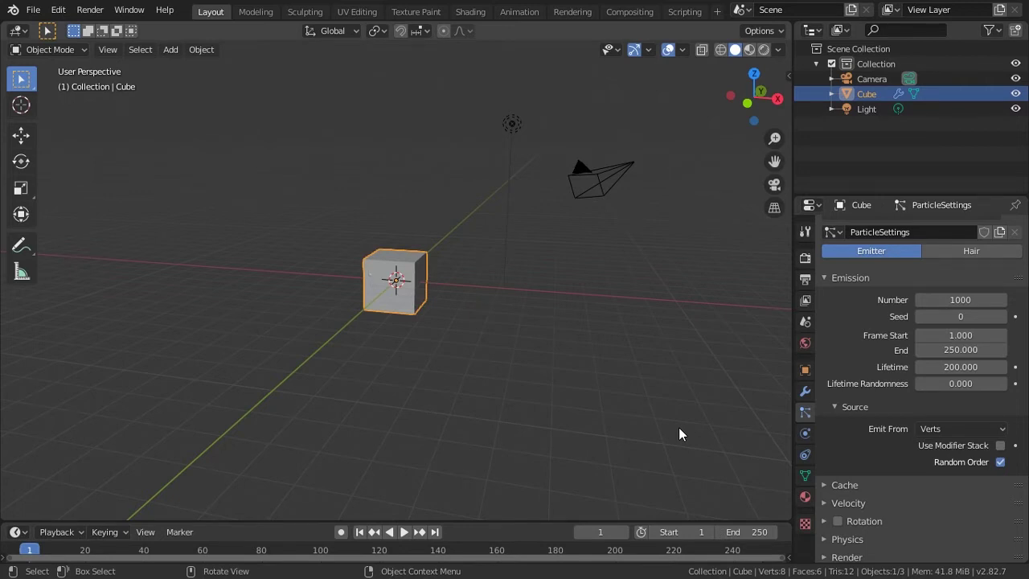
key("space")
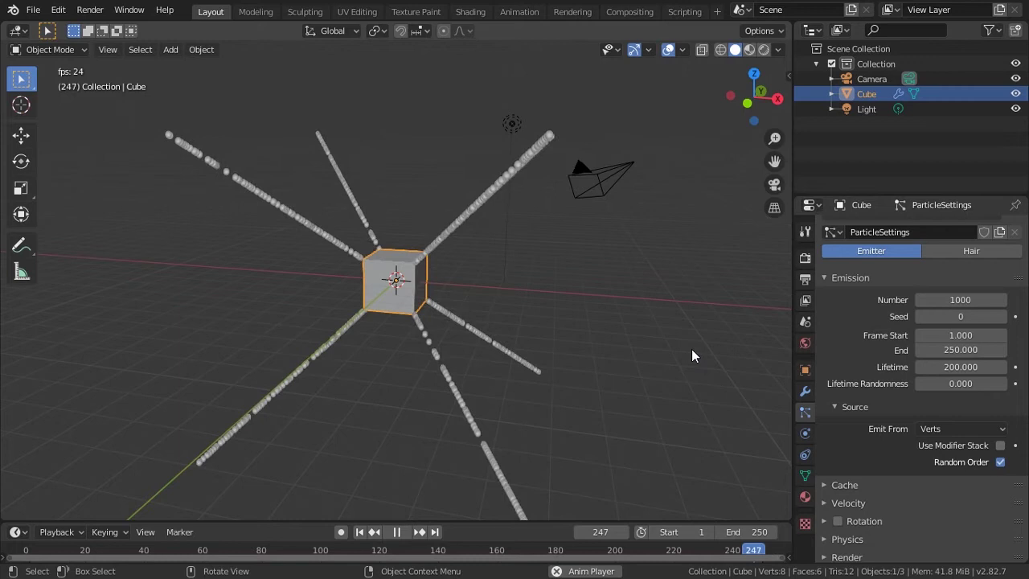
key("Escape")
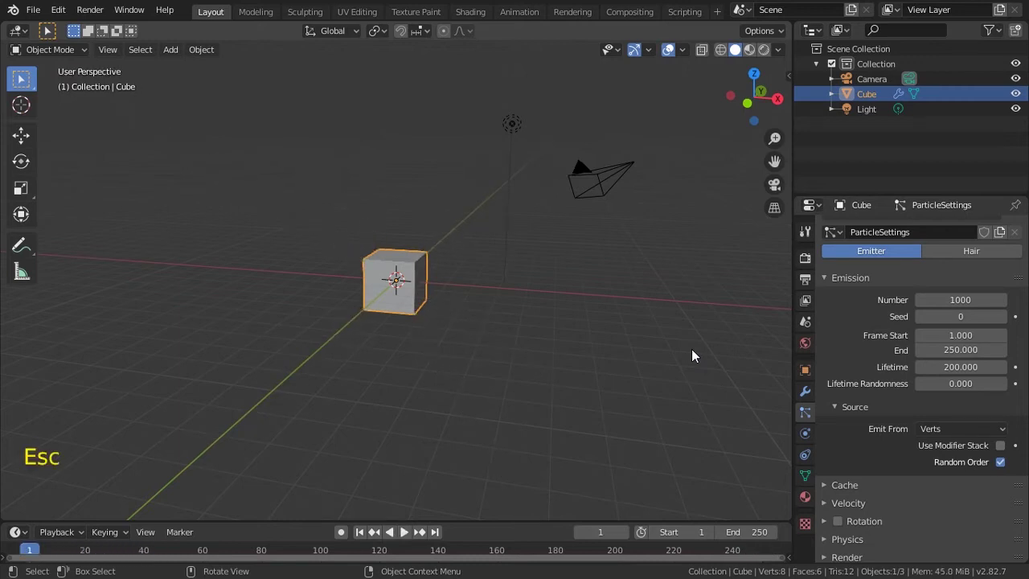
- Go to frame 151 on the timeline and show the viewport in rendered shading with overlays hidden
left_click_drag(324, 520, 326, 512)
left_click_drag(288, 547, 473, 544)
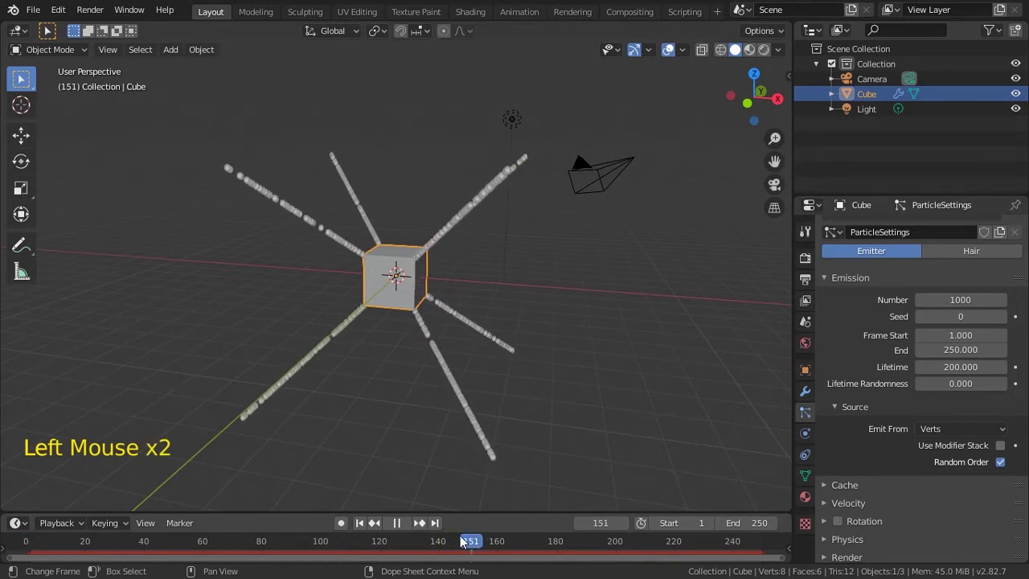
left_click(673, 50)
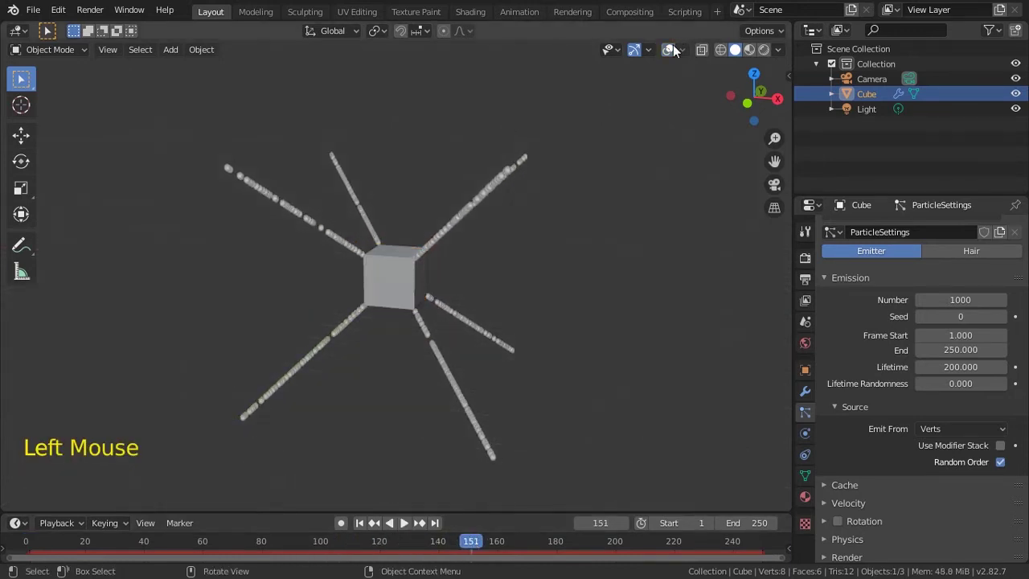
left_click(764, 50)
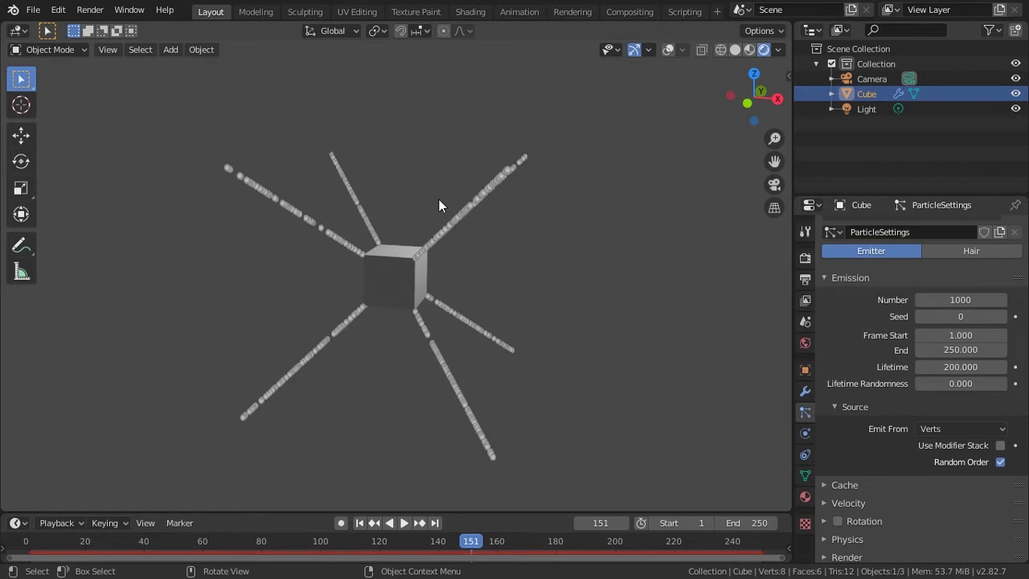
- Render the current frame, look at the result and close the render window
key("F12")
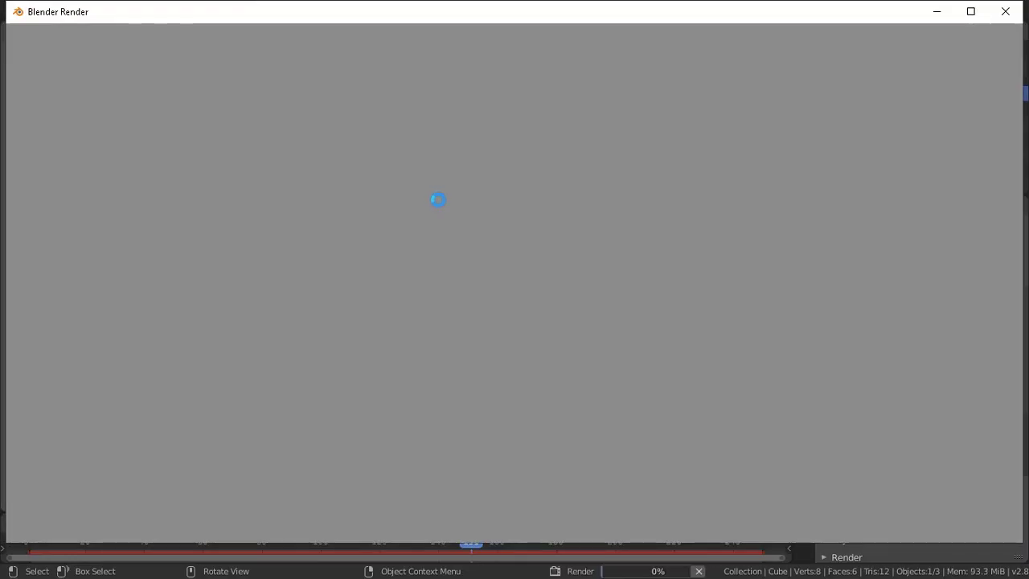
scroll(505, 234, "down", 2)
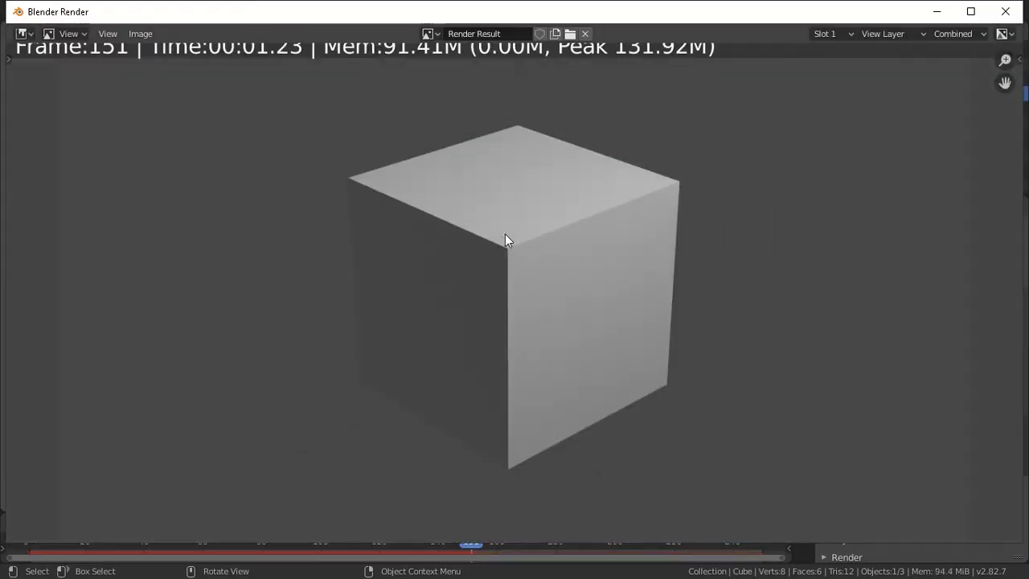
left_click(1005, 11)
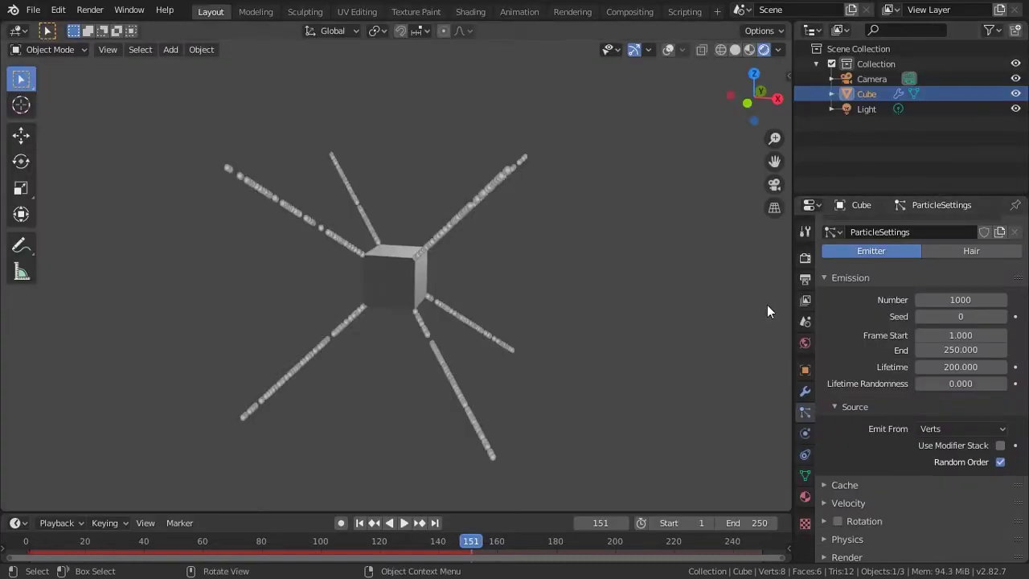
- Set the output resolution percentage to 50% and render the current frame again as a check
left_click(804, 259)
left_click(805, 280)
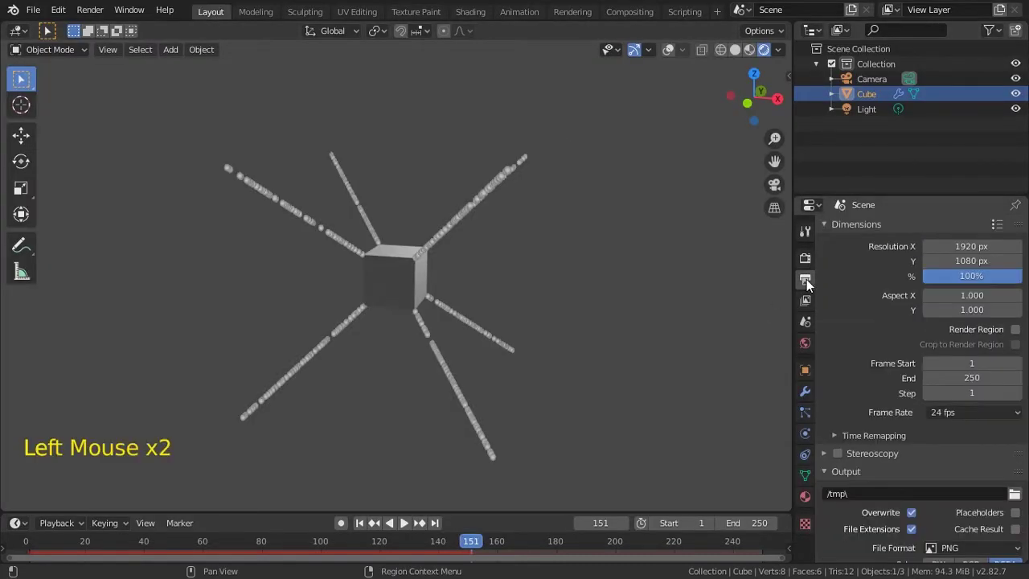
left_click(982, 275)
type("50")
key("Return")
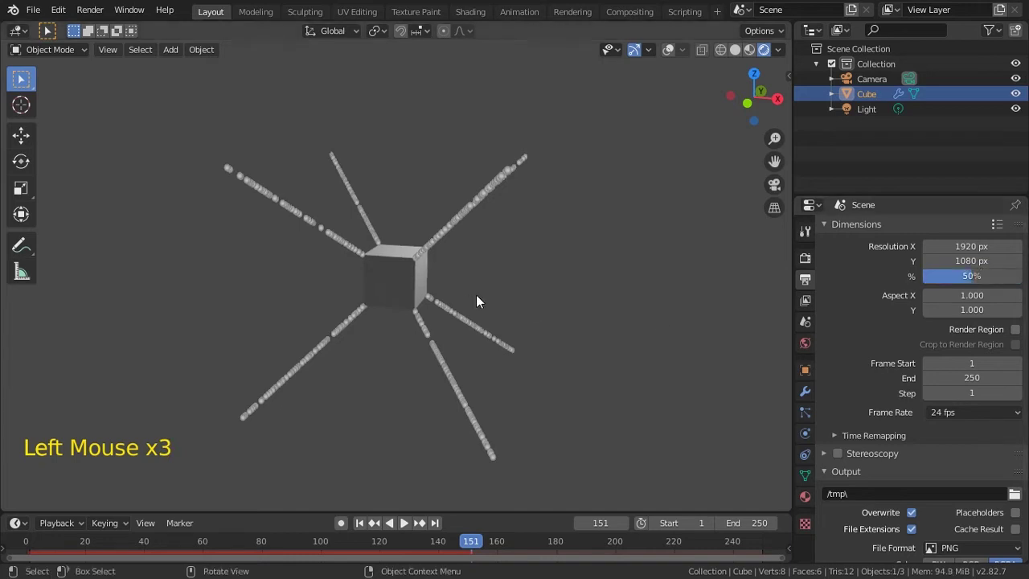
key("F12")
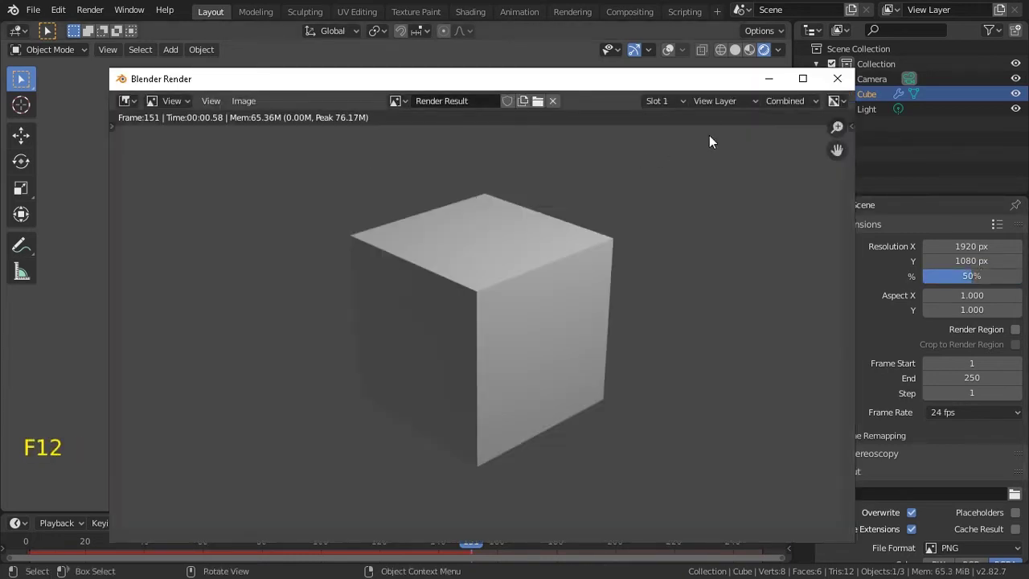
left_click(838, 78)
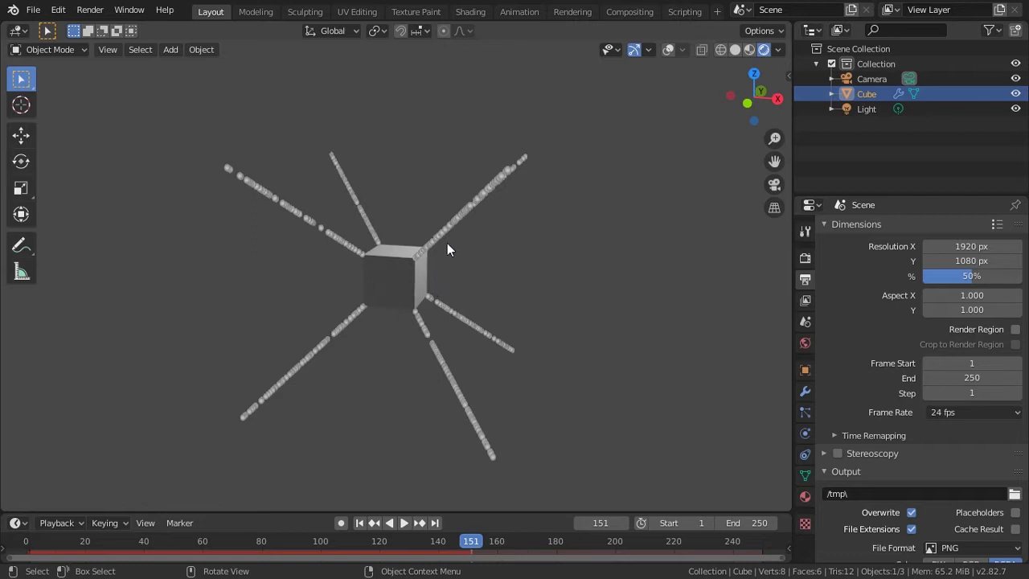
- Look at the particles from front and perspective views and turn the viewport overlays back on
key("KP_1")
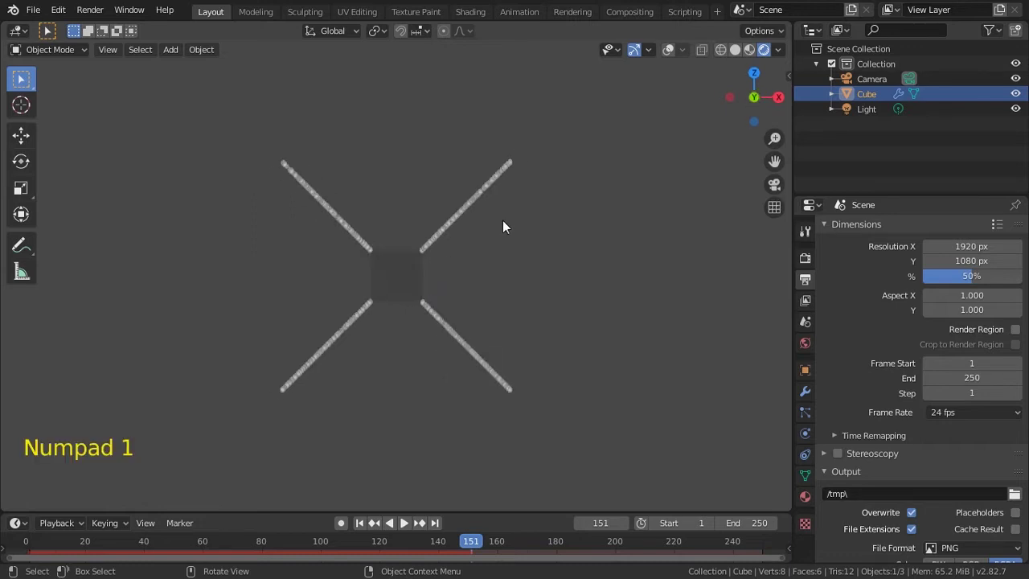
middle_click_drag(535, 255, 492, 298)
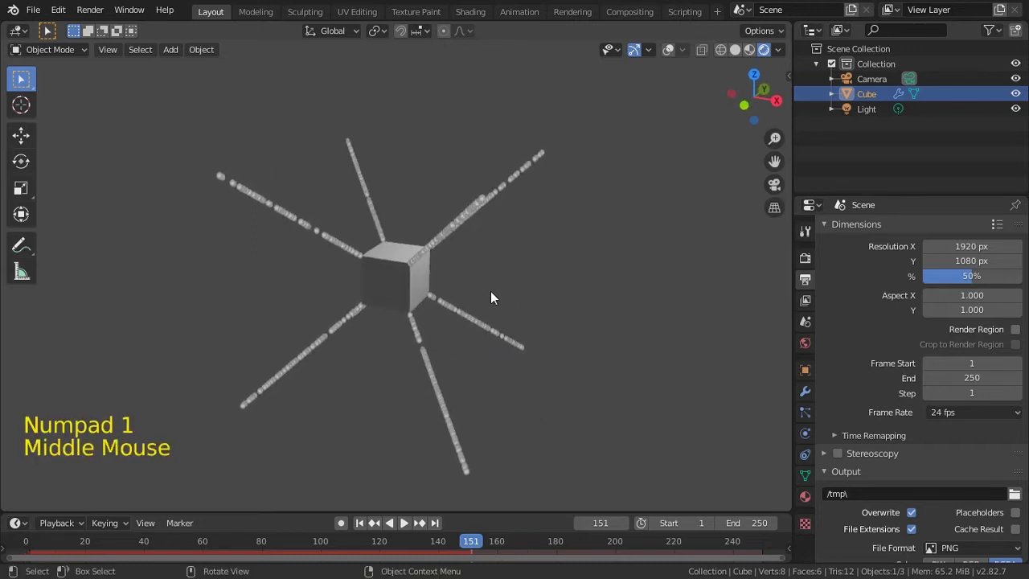
left_click(668, 50)
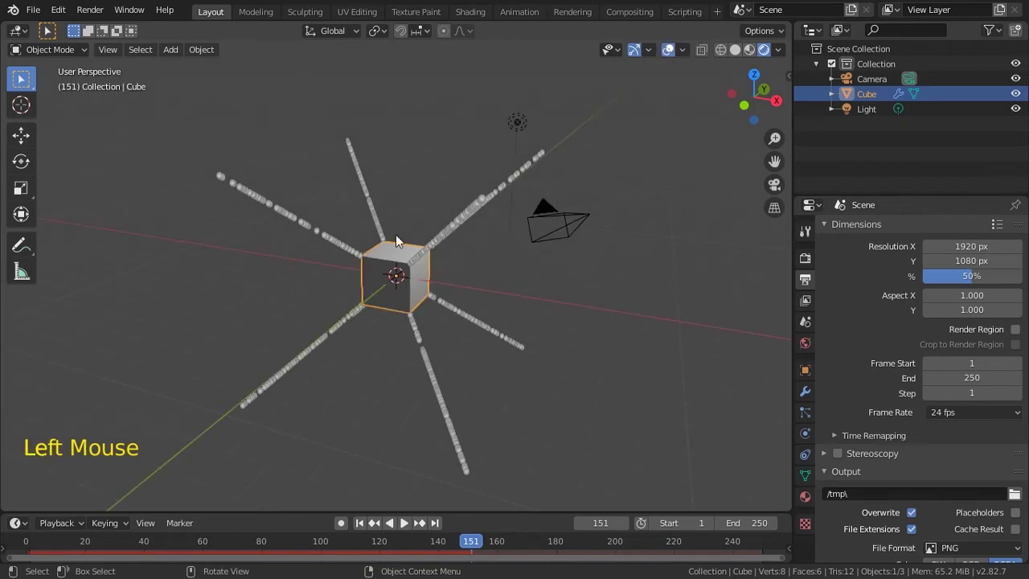
- In front view, add an ico sphere at a 3D cursor placed above and left of the cube, and shade it smooth
key("KP_1")
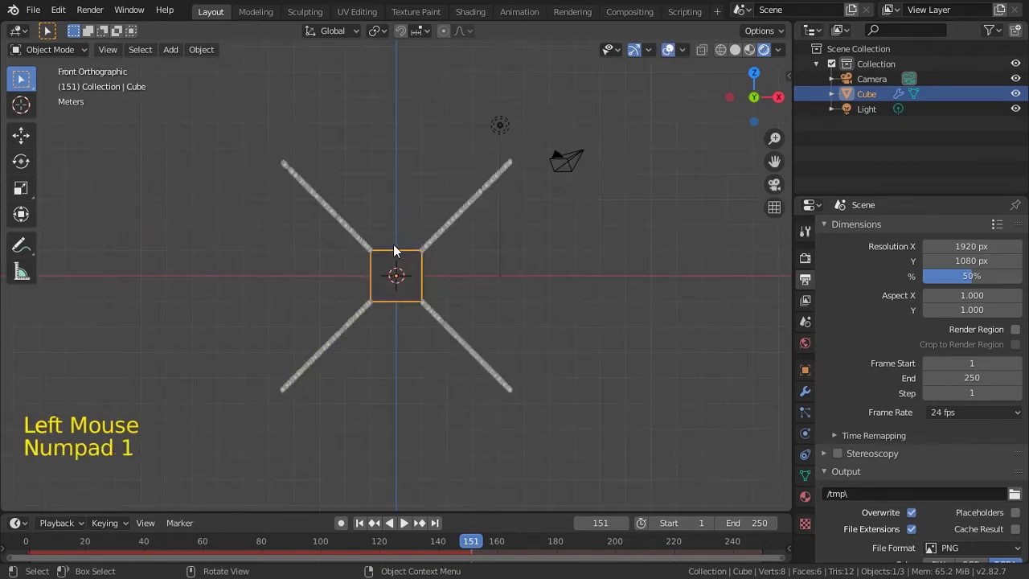
scroll(390, 272, "down", 1)
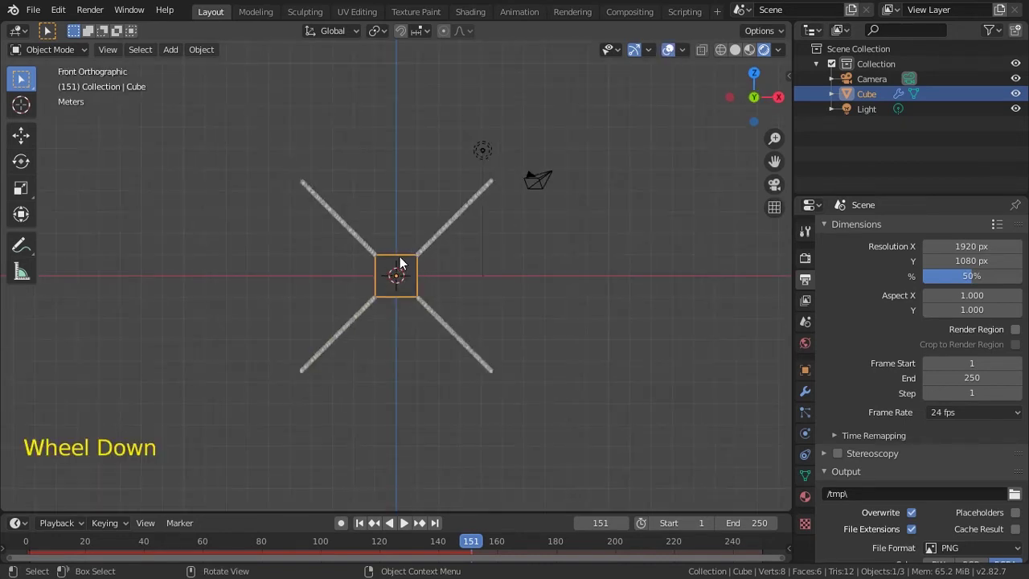
scroll(364, 253, "up", 1)
key("shift")
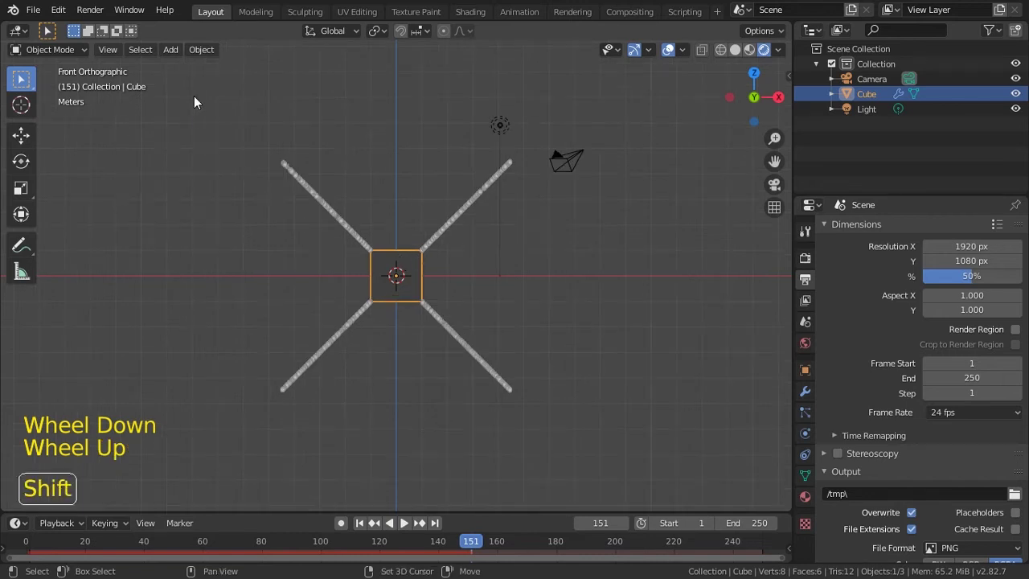
right_click(193, 96, "shift")
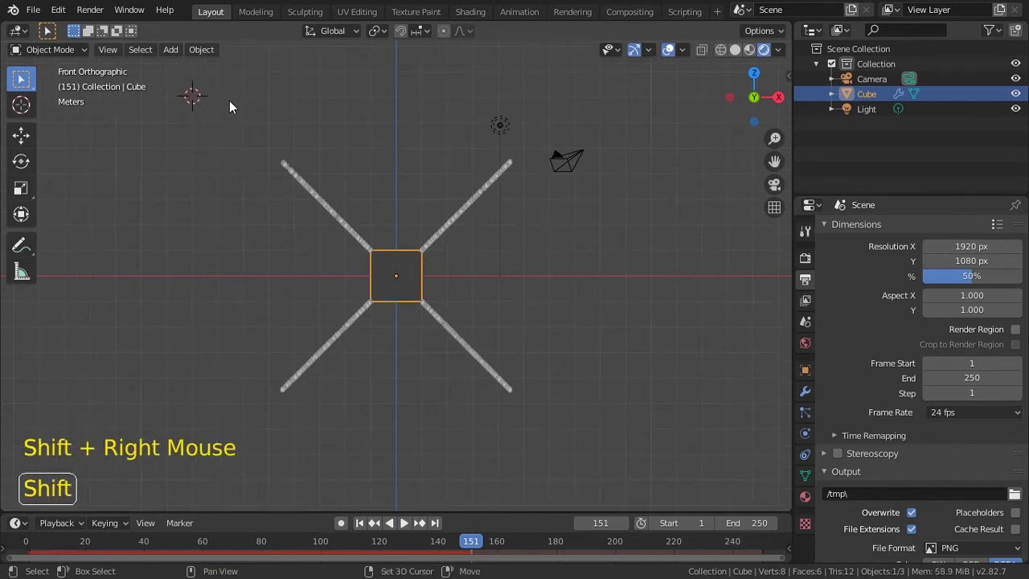
key("shift+a")
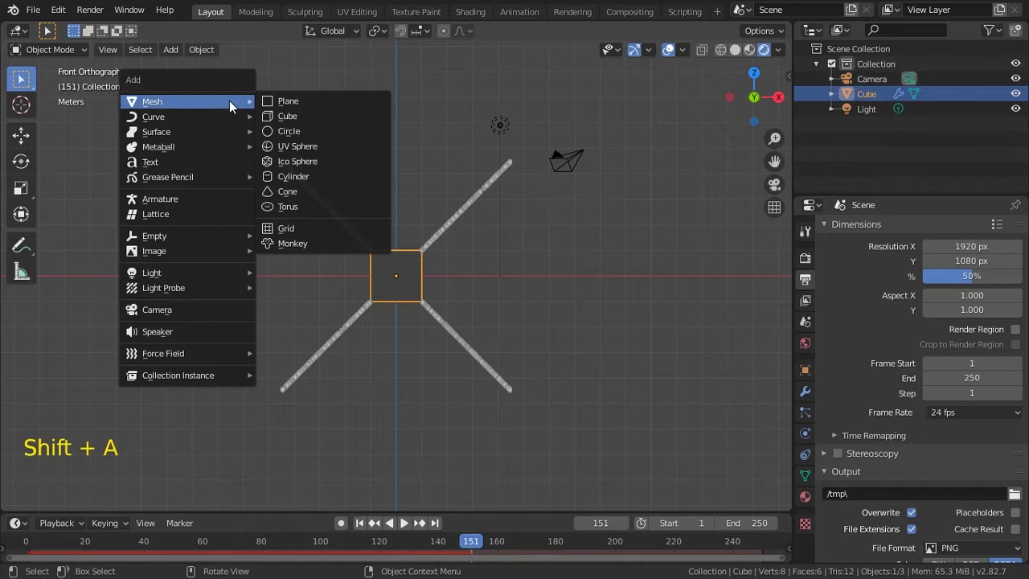
left_click(319, 161)
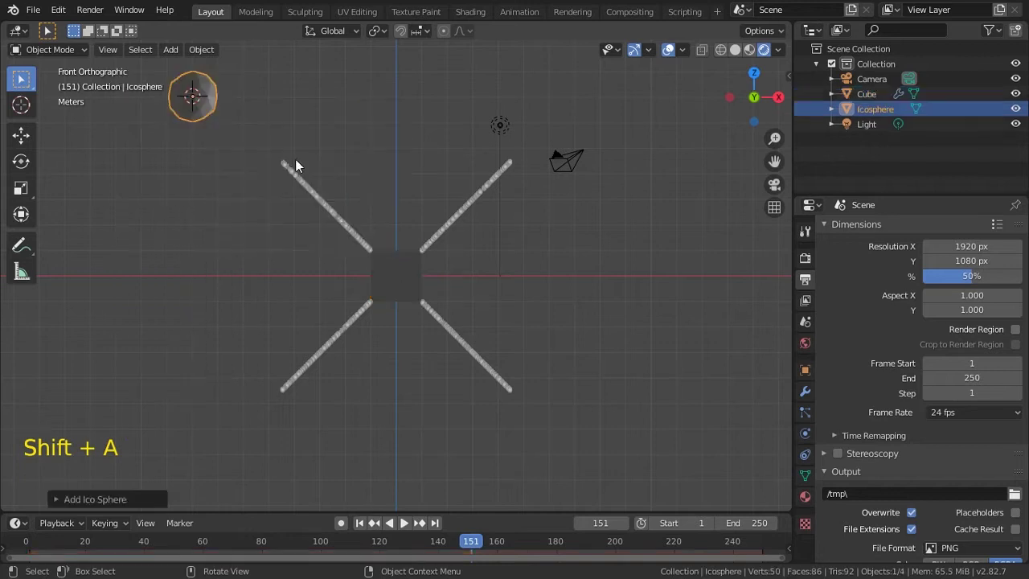
right_click(202, 99)
left_click(201, 95)
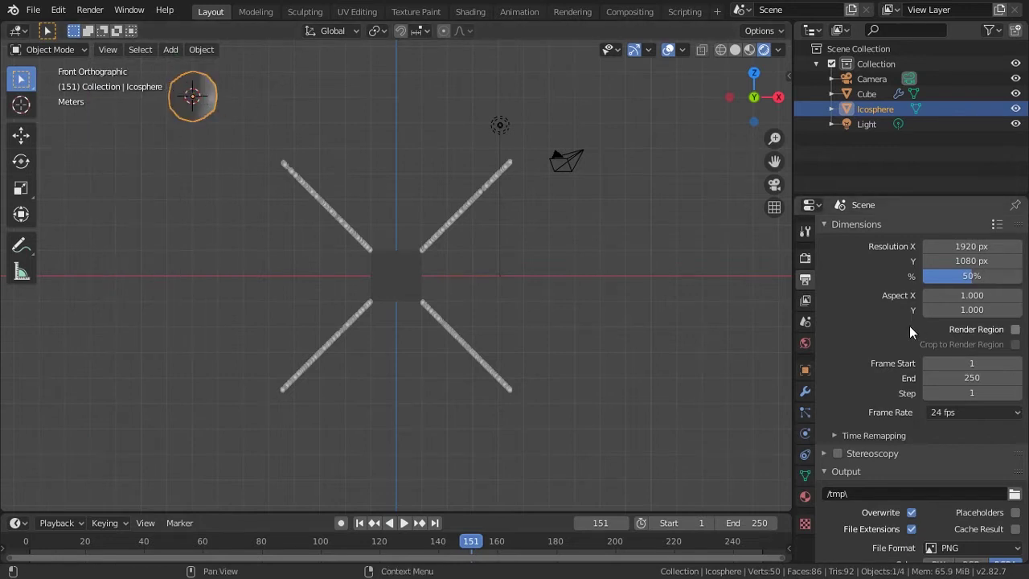
- Create a new material named Partc on the icosphere and set its surface shader to Emission
left_click(806, 496)
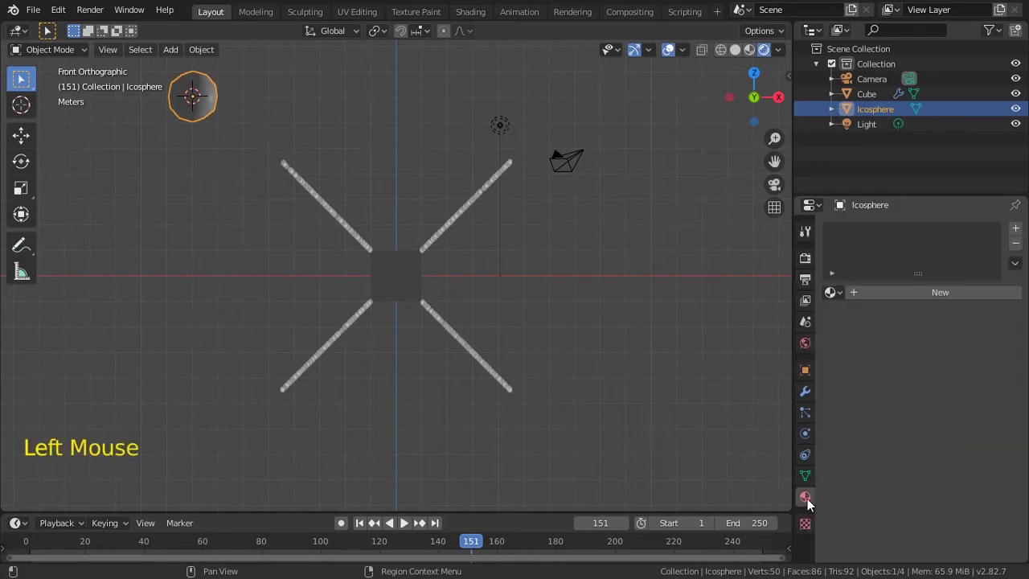
left_click(922, 293)
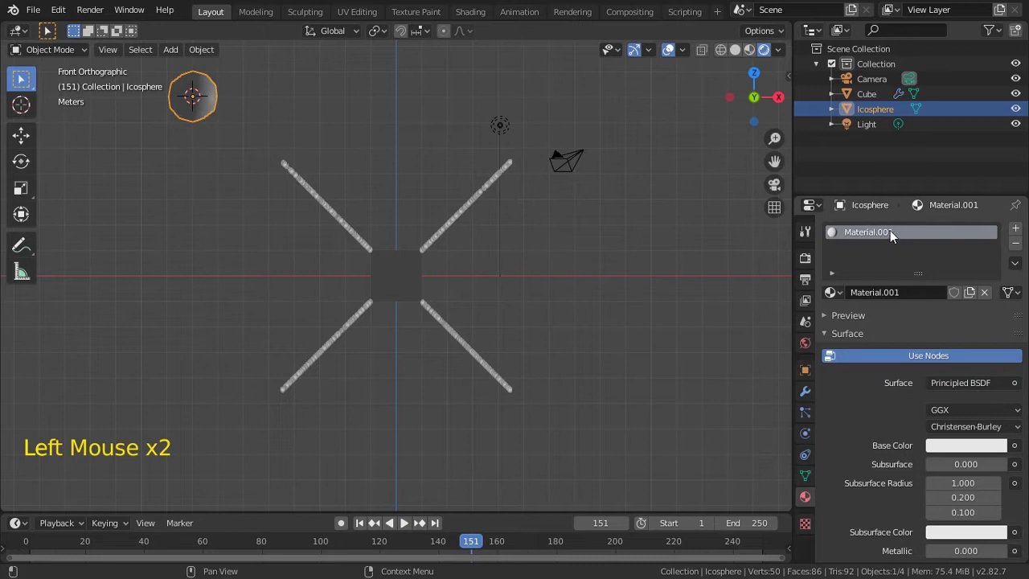
type("Partc")
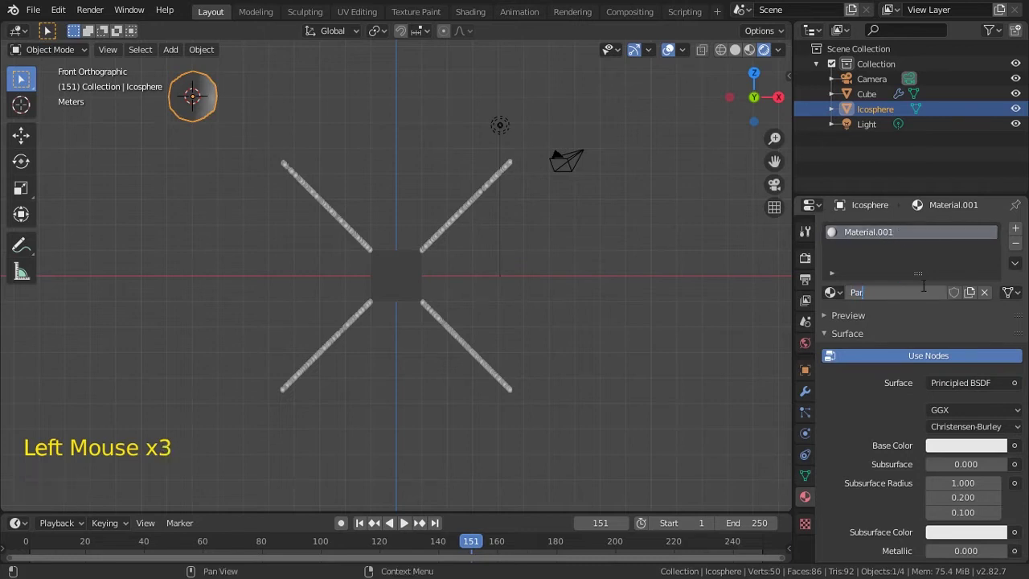
key("Return")
left_click(945, 382)
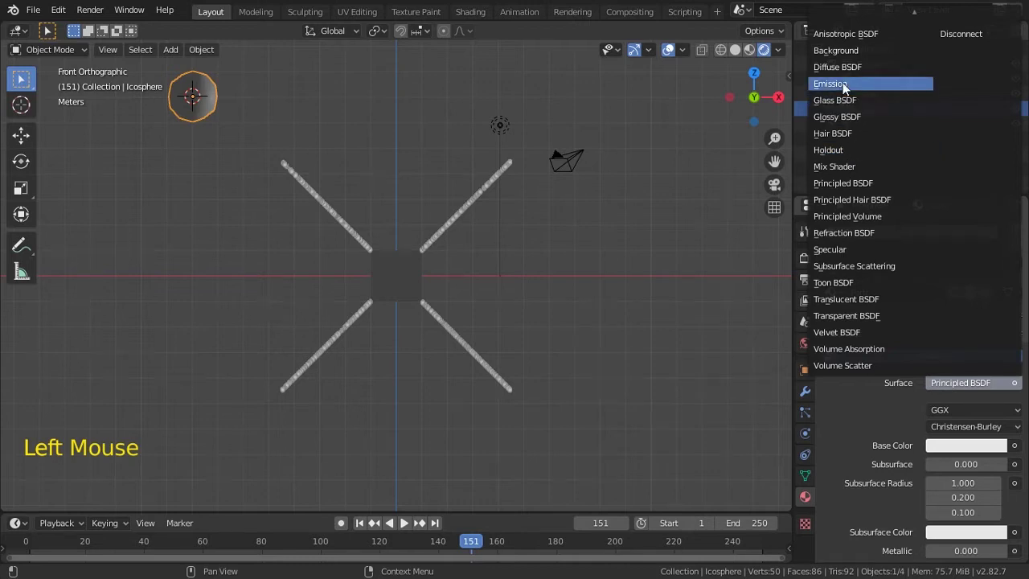
left_click(910, 84)
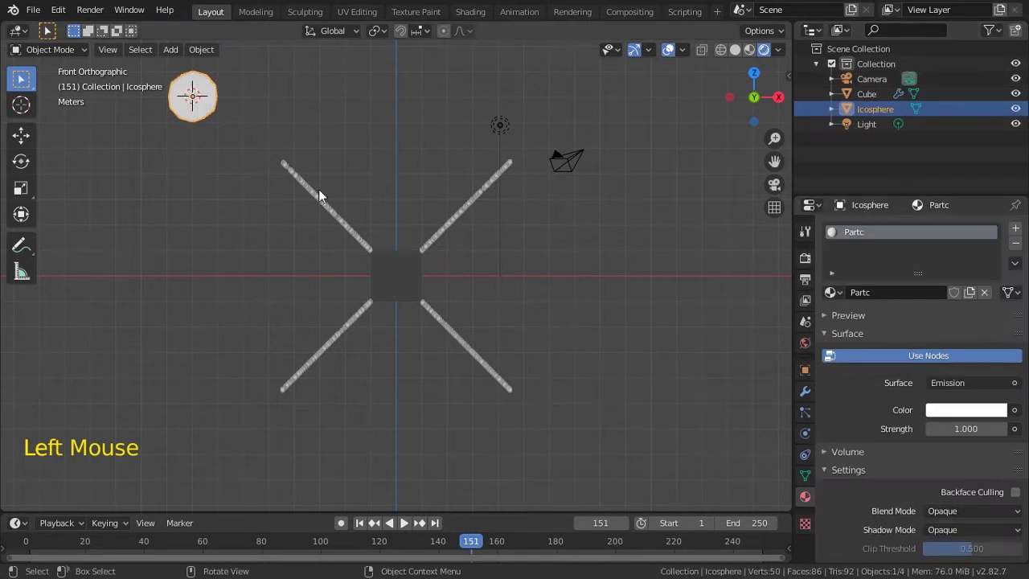
- Switch the viewport to material preview, view the cube in perspective, and test-render the current frame
left_click(749, 49)
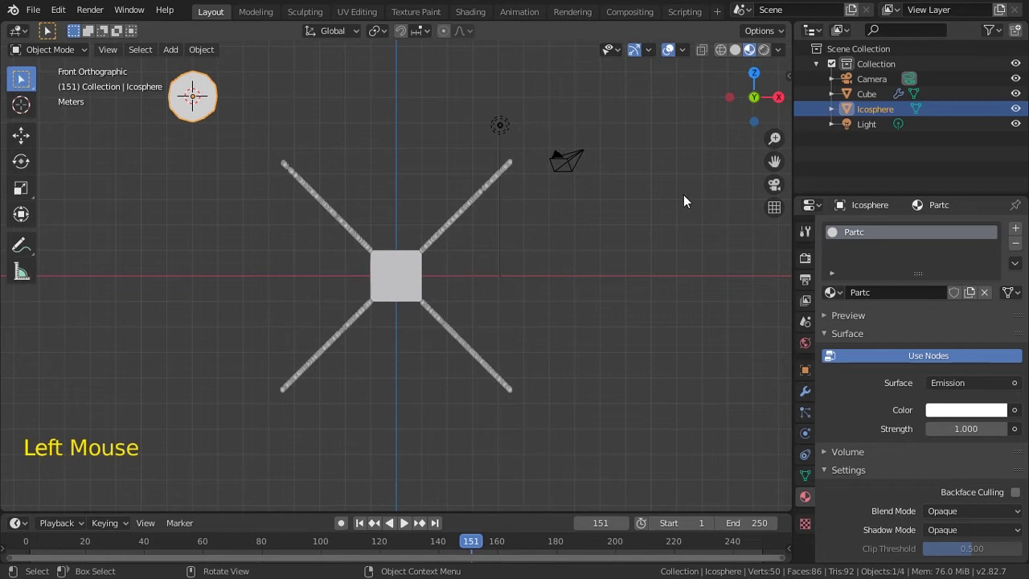
double_click(396, 271)
middle_click_drag(562, 282, 544, 227)
key("F12")
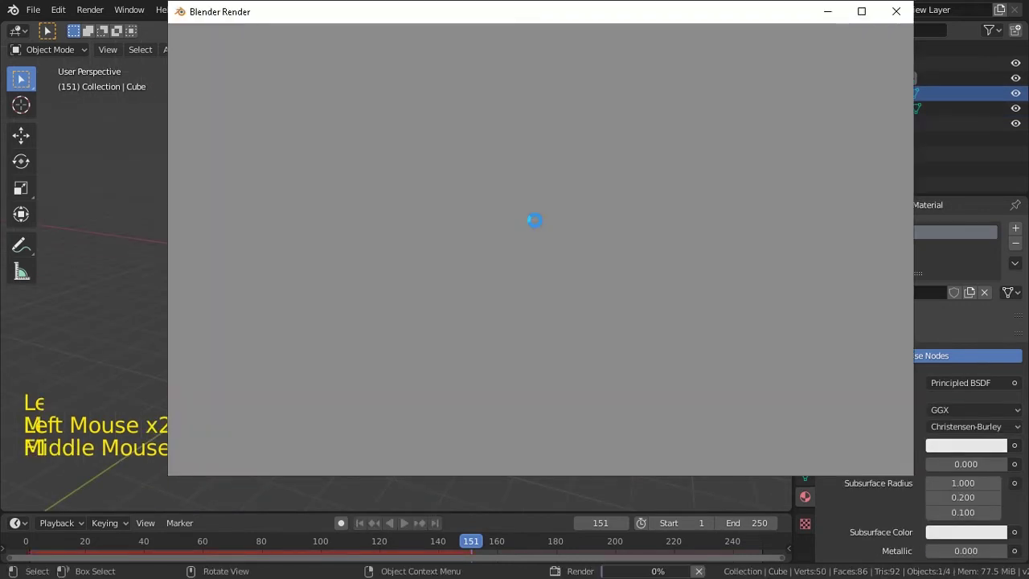
left_click(896, 11)
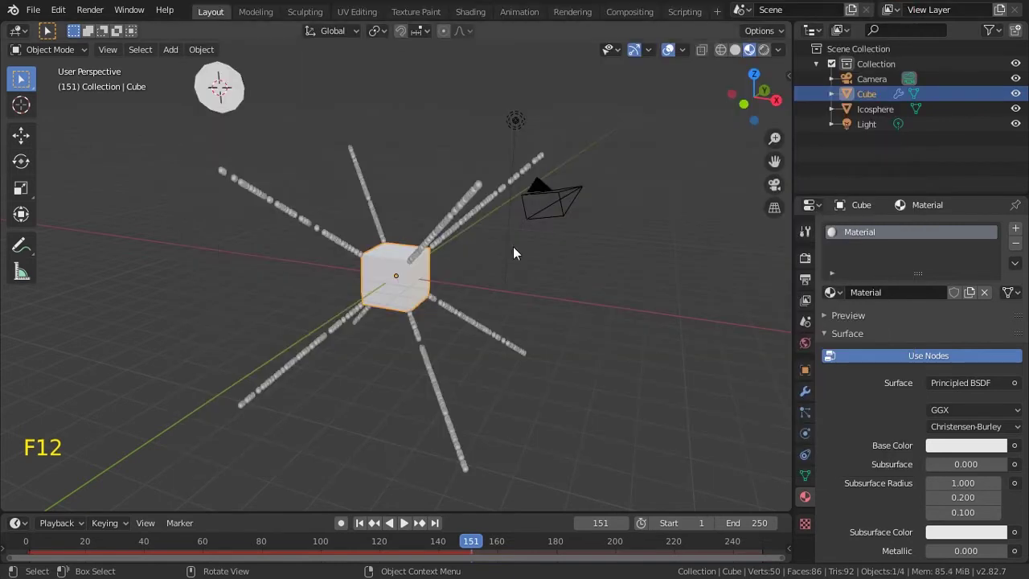
- Set the cube's particle system to render as Object, with the Icosphere as the instance object
left_click(397, 271)
left_click(805, 413)
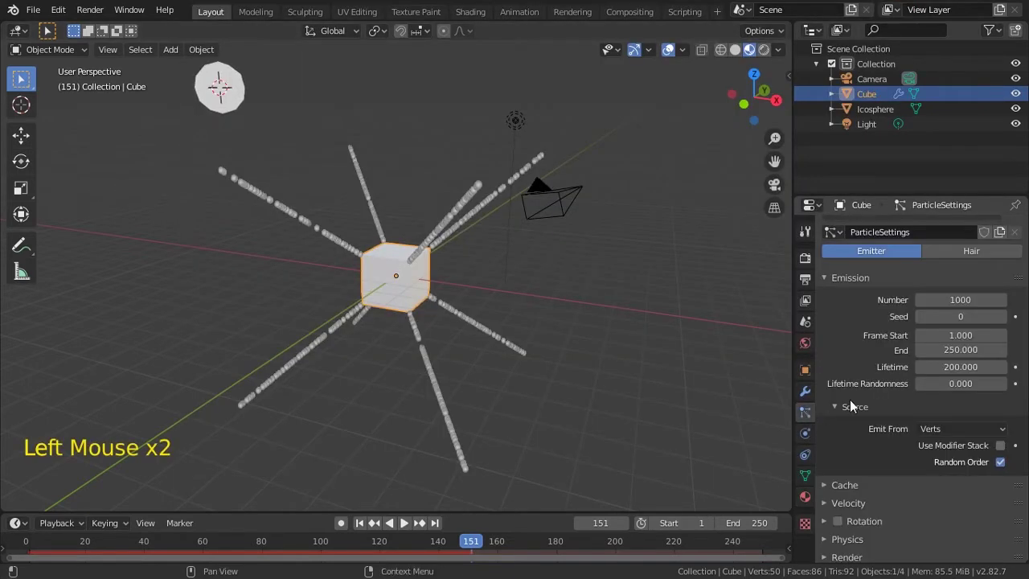
scroll(880, 400, "down", 6)
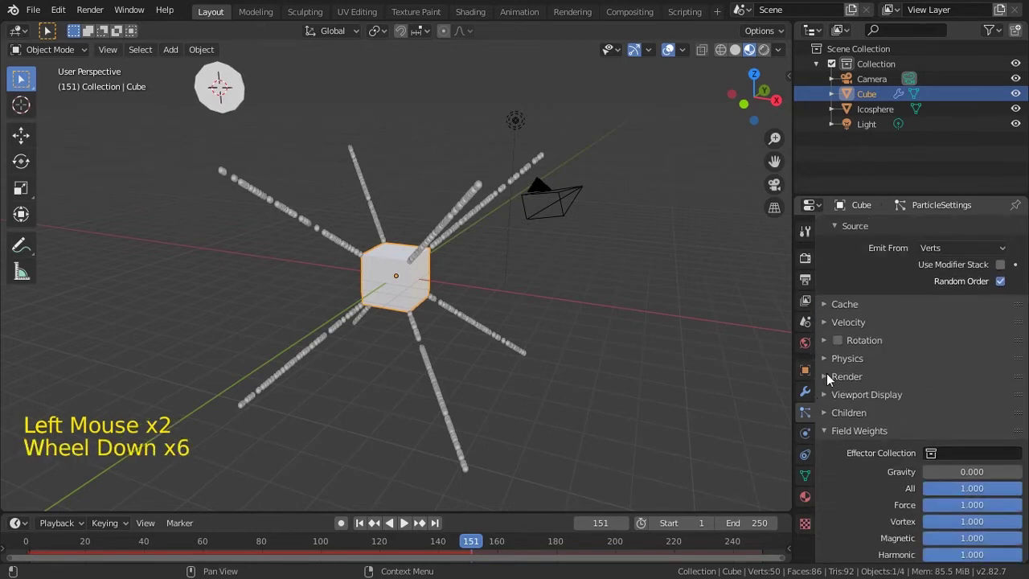
left_click(828, 376)
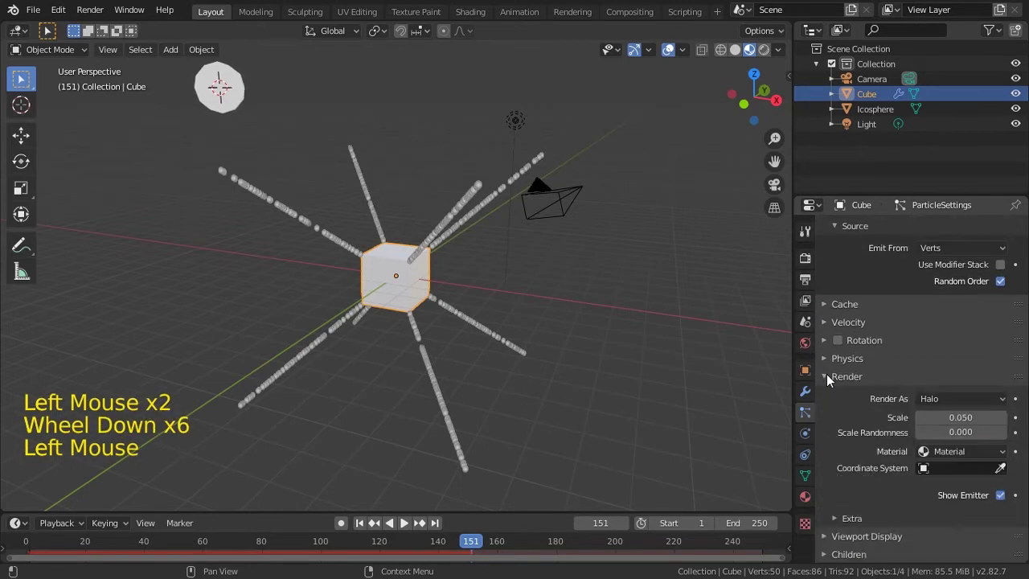
left_click(956, 400)
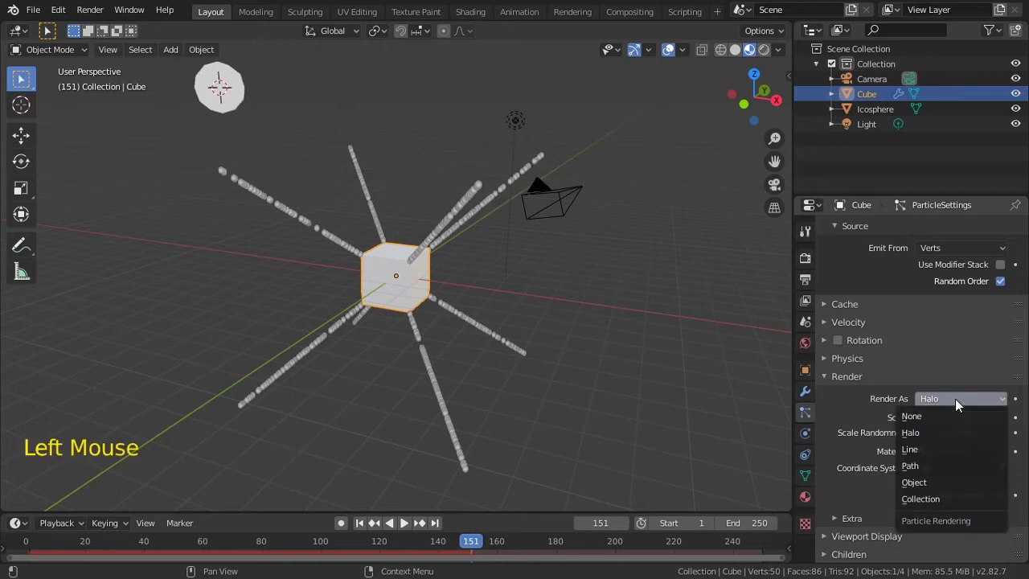
left_click(924, 479)
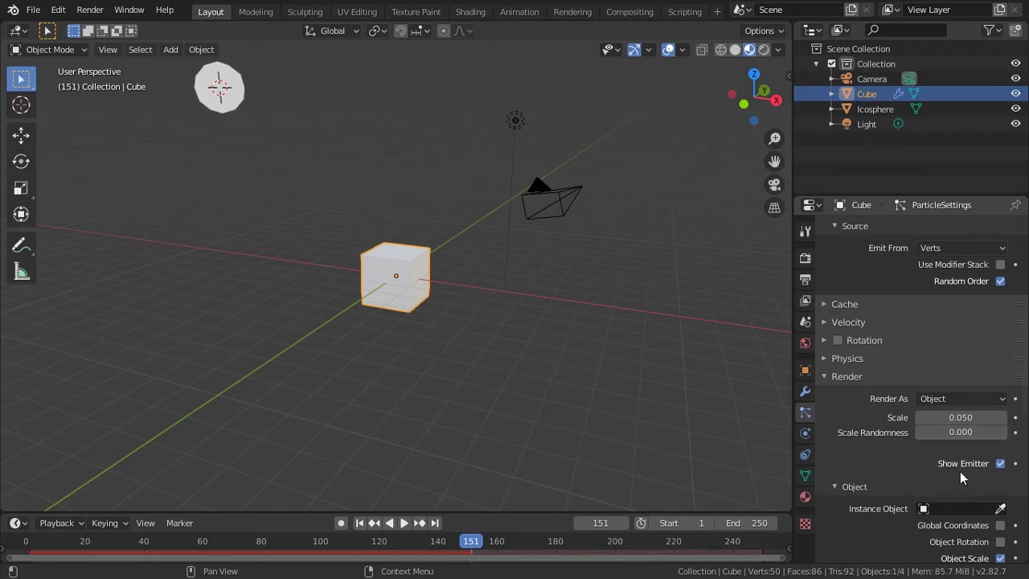
left_click(943, 509)
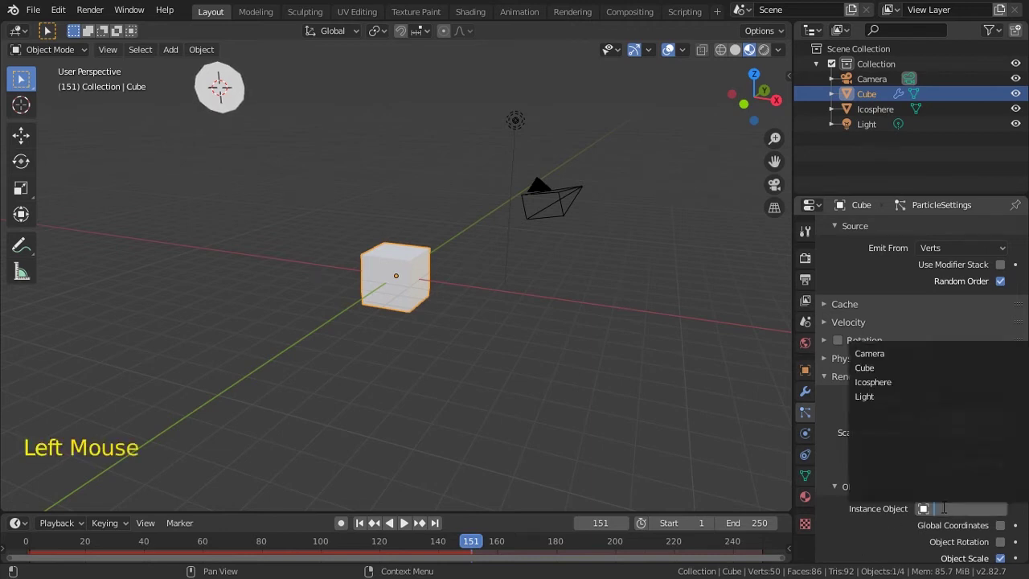
left_click(891, 384)
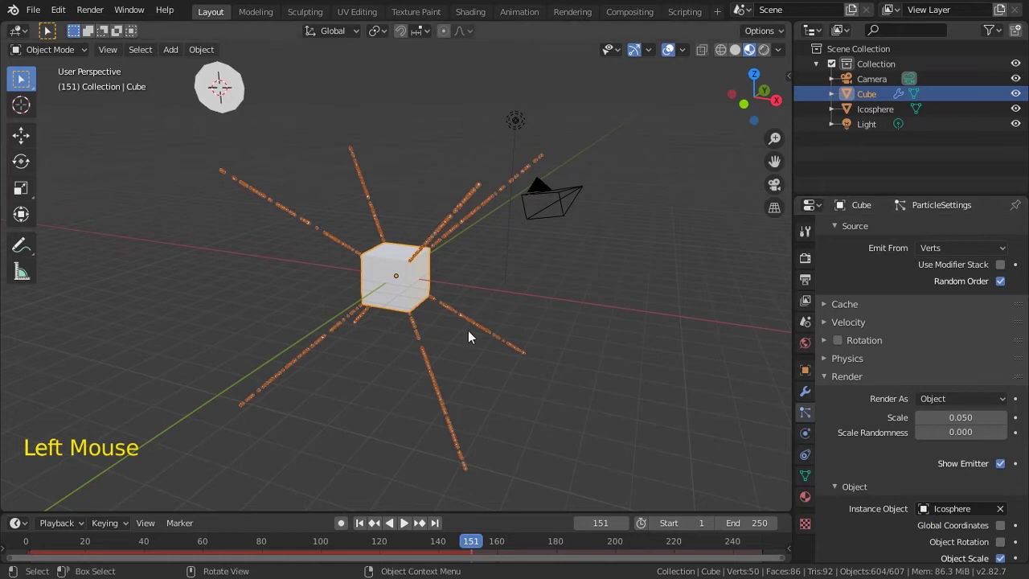
- Play the animation from the first frame to check the icosphere particles leaving the cube's corners
key("shift+Left")
key("space")
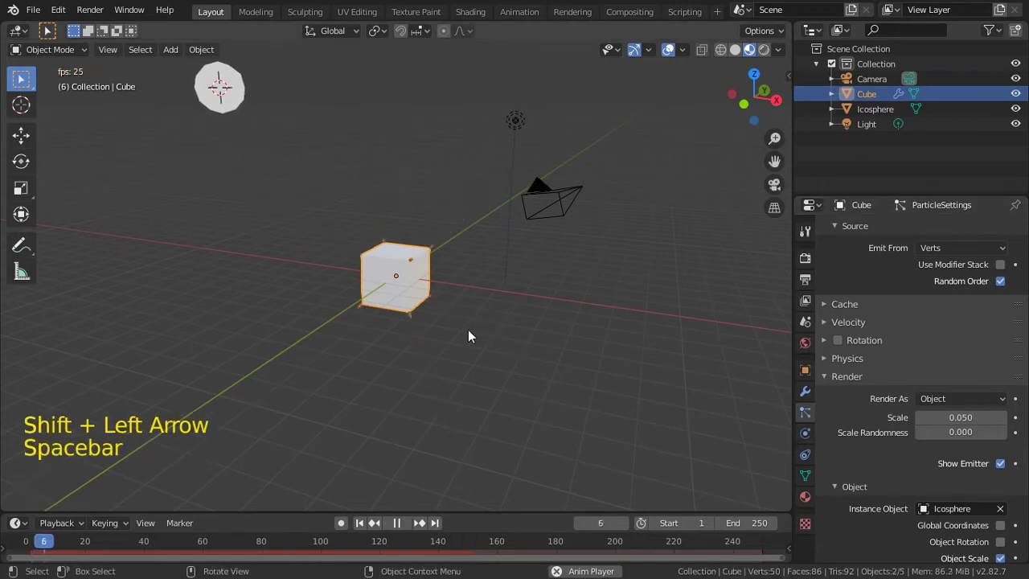
scroll(458, 321, "up", 5)
scroll(459, 321, "down", 2)
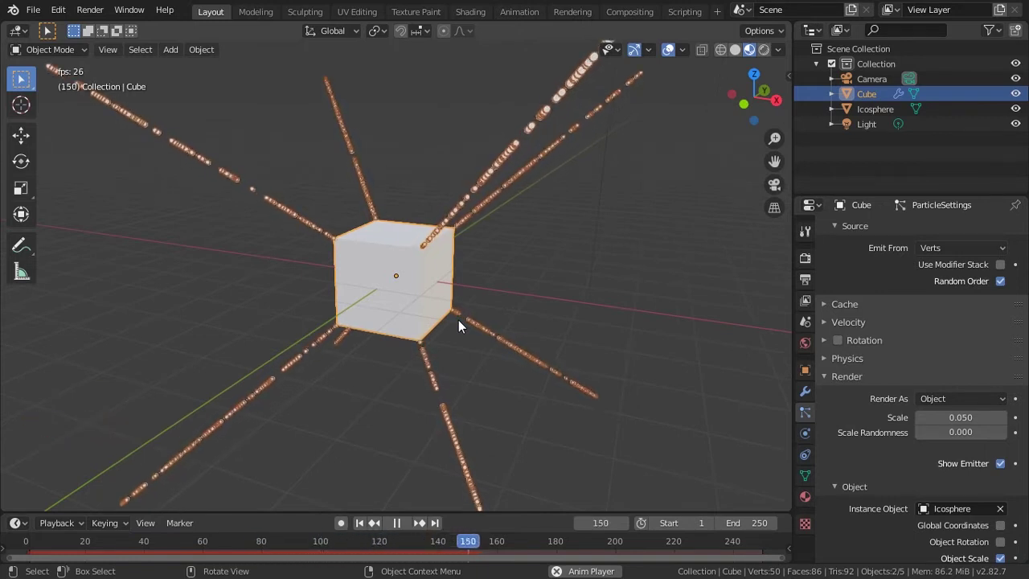
key("Escape")
- In right view with solid shading, pull the icosphere's outermost +Y vertex outward with proportional editing to form a teardrop
middle_click_drag(349, 226, 444, 443, "shift")
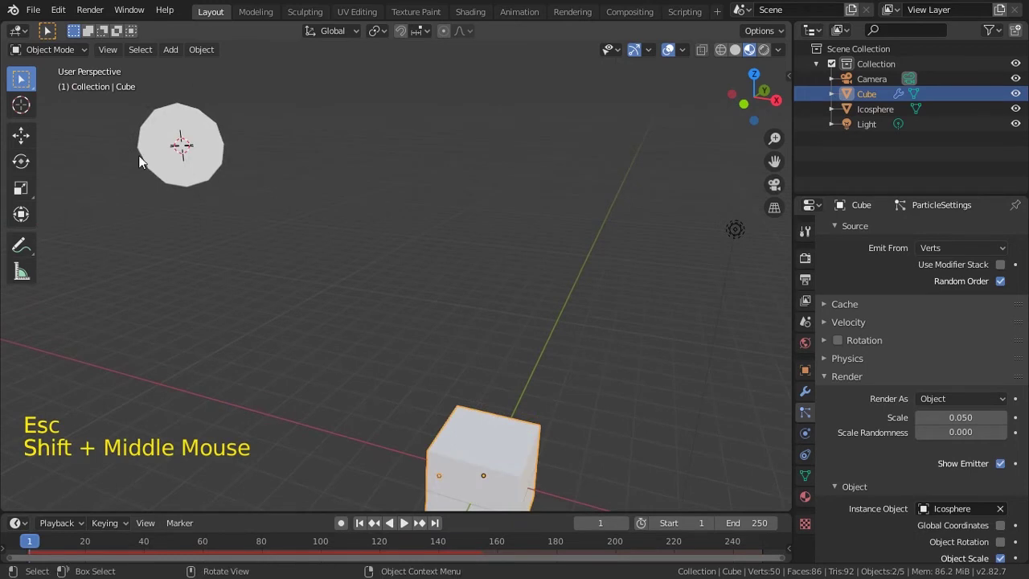
key("KP_3")
key("Tab")
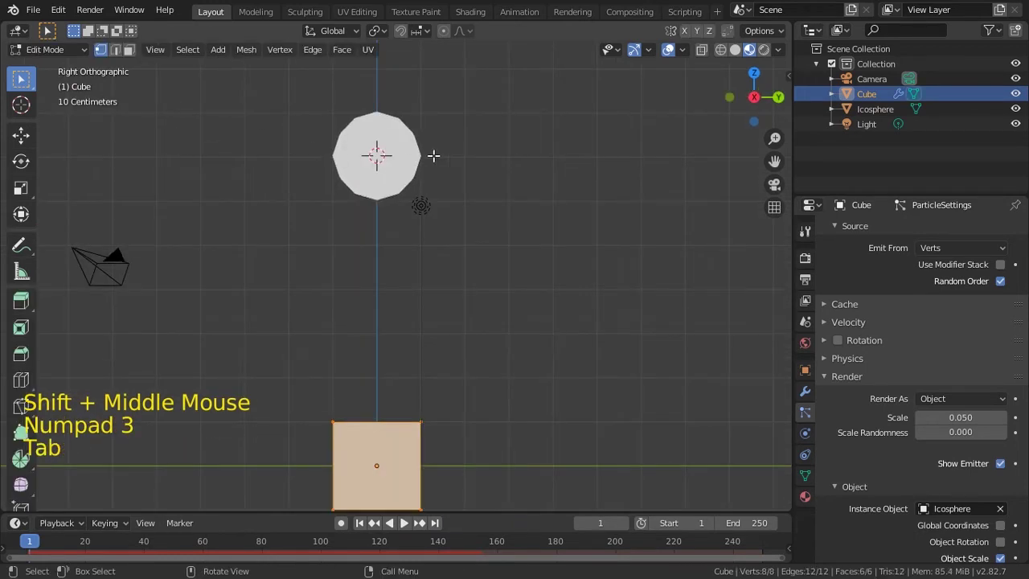
left_click(735, 49)
key("Tab")
left_click(385, 149)
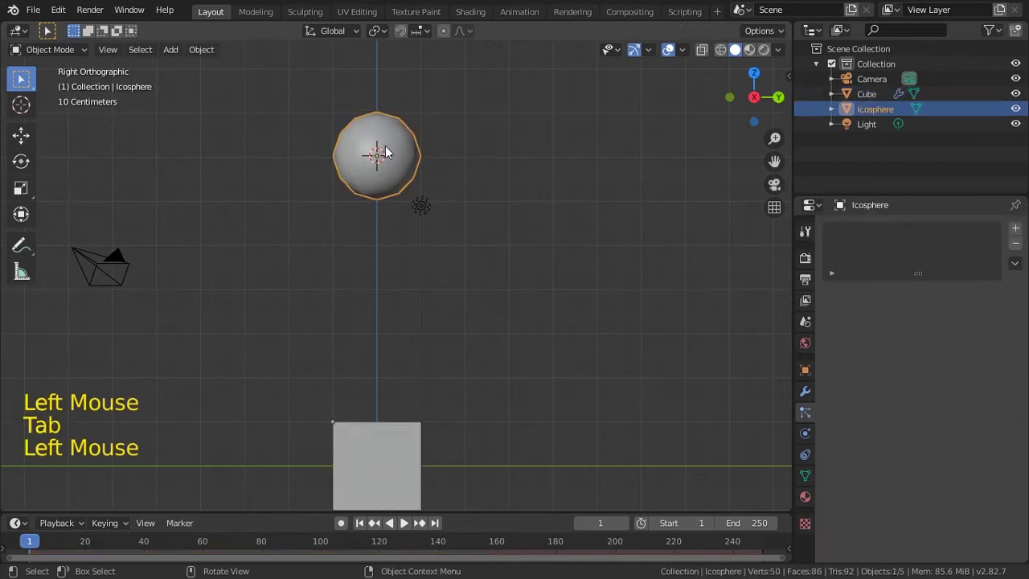
key("Tab")
left_click(422, 154)
key("o")
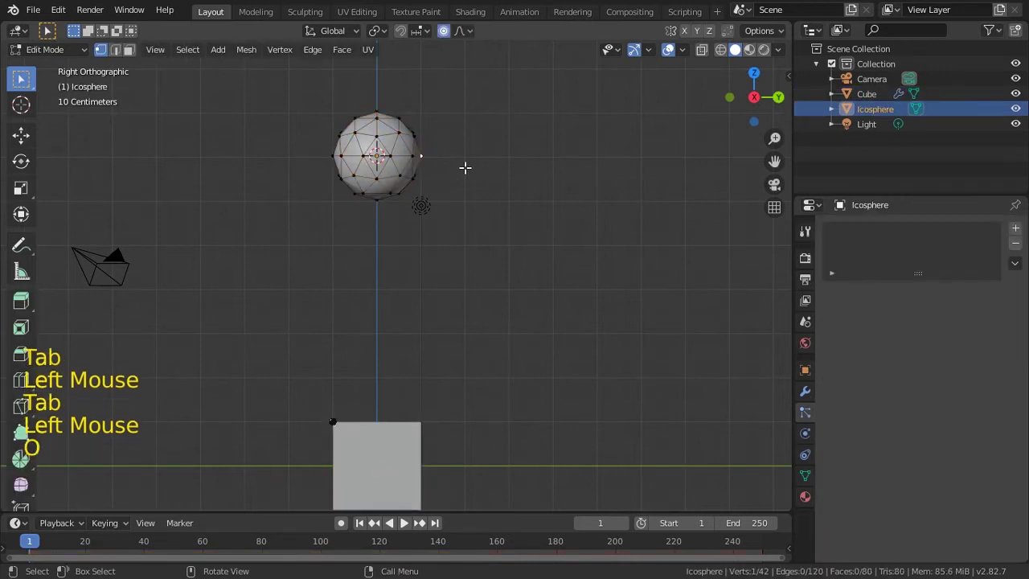
key("g")
key("Tab")
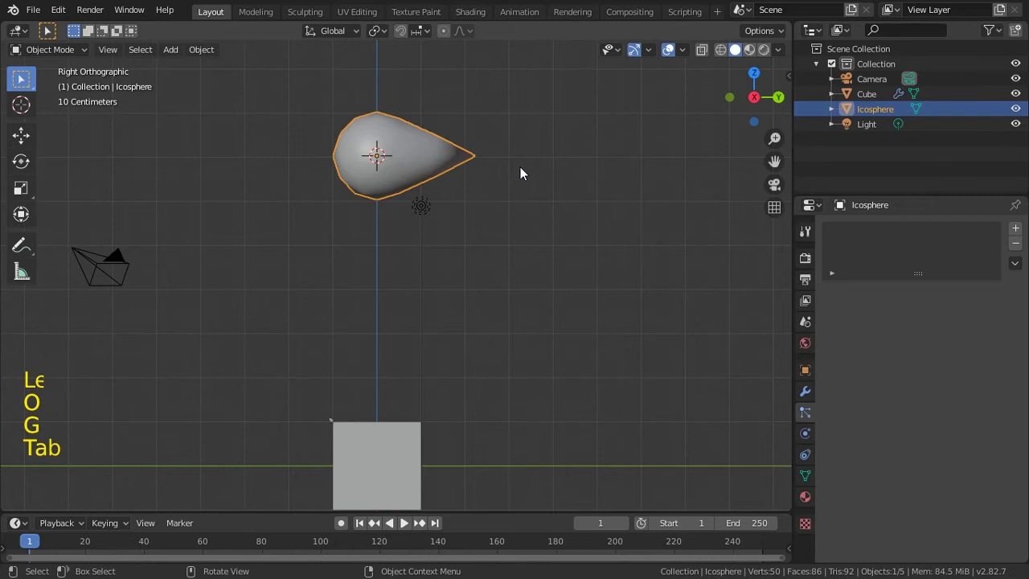
- Replay the animation from the first frame and view the teardrop-shaped particles in perspective
key("shift+Left")
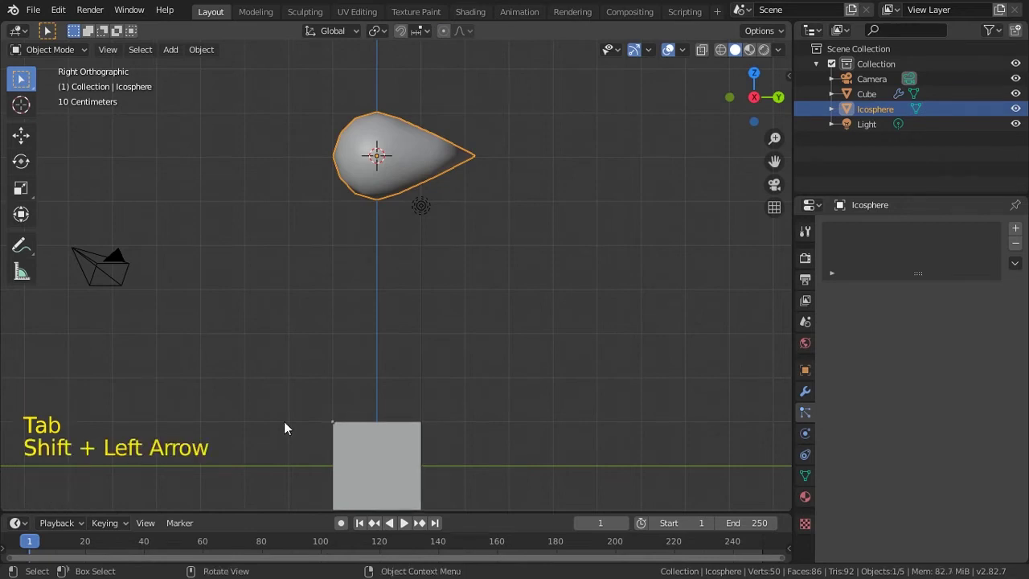
key("space")
middle_click_drag(444, 405, 584, 437)
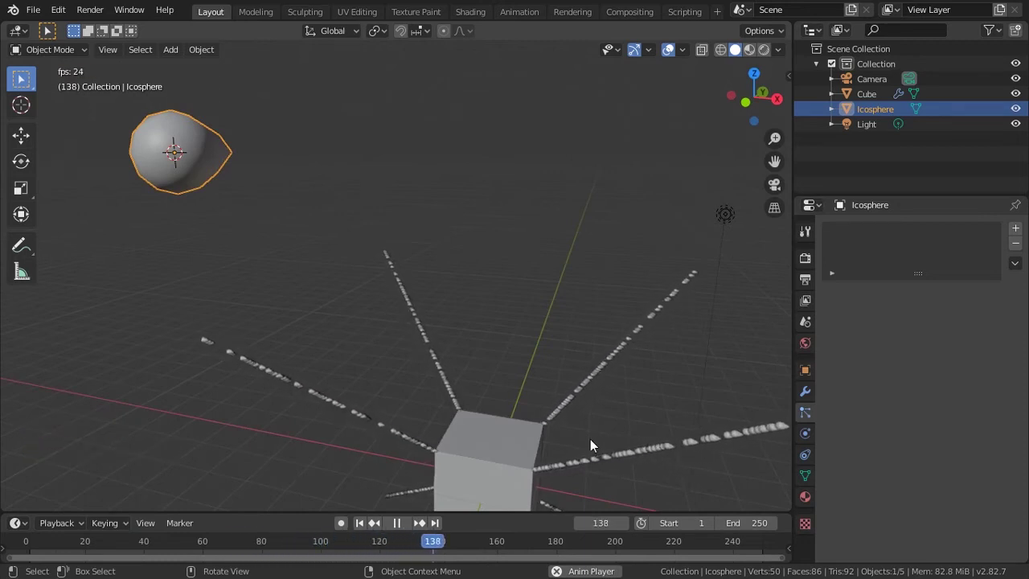
key("Escape")
- Align the camera to a low perspective view of the cube and move it to about X 5.3, Y -16.6, Z 2.5 m
middle_click_drag(394, 400, 344, 253, "shift")
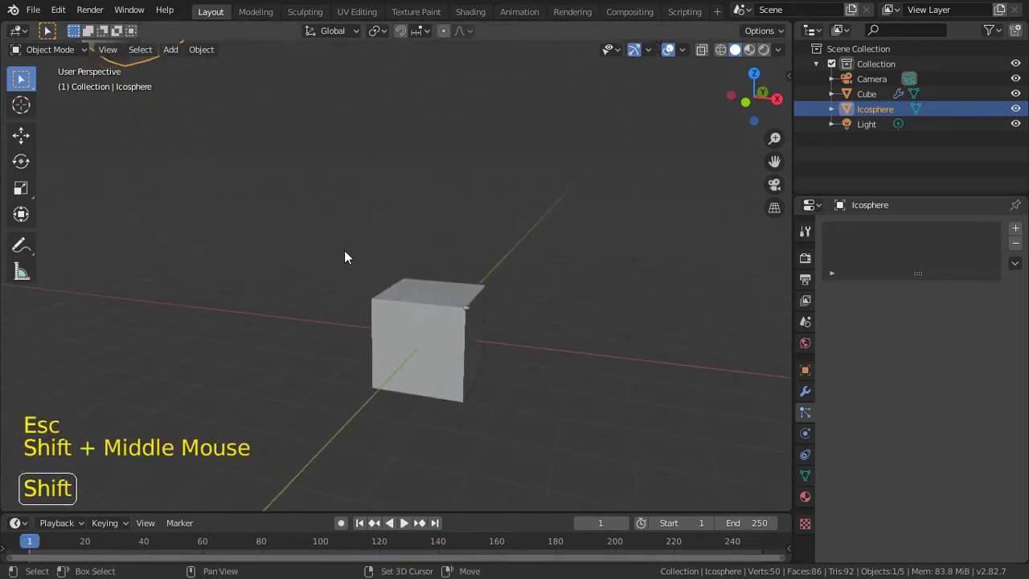
middle_click_drag(399, 308, 428, 307)
scroll(411, 290, "down", 2)
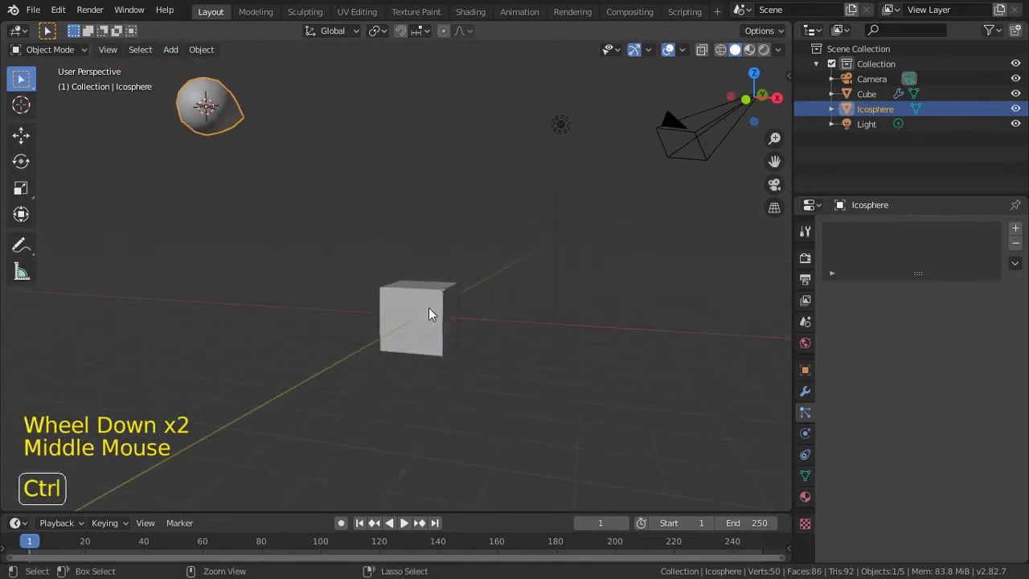
key("ctrl+alt+KP_0")
left_click(584, 164)
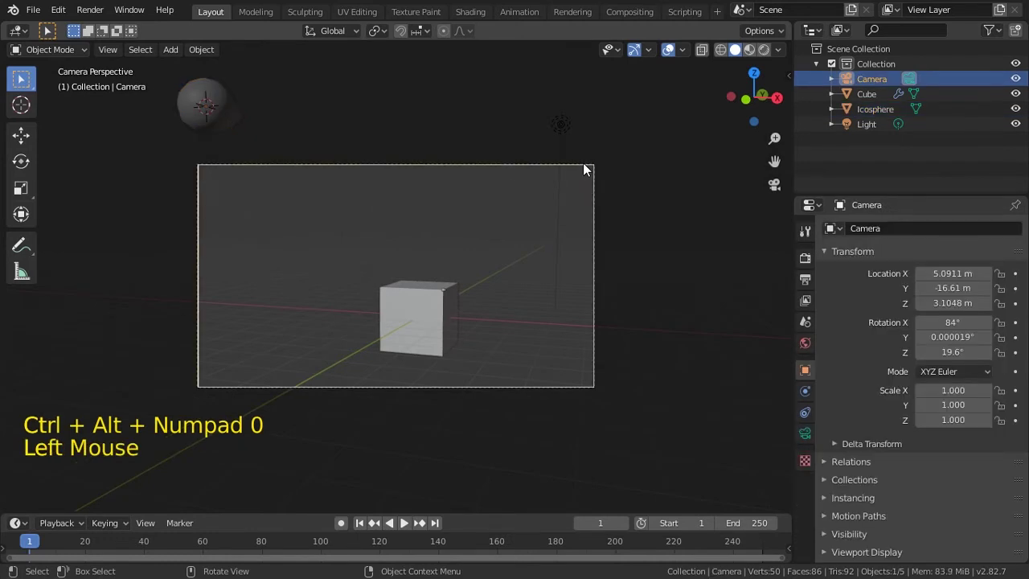
key("g")
left_click(536, 227)
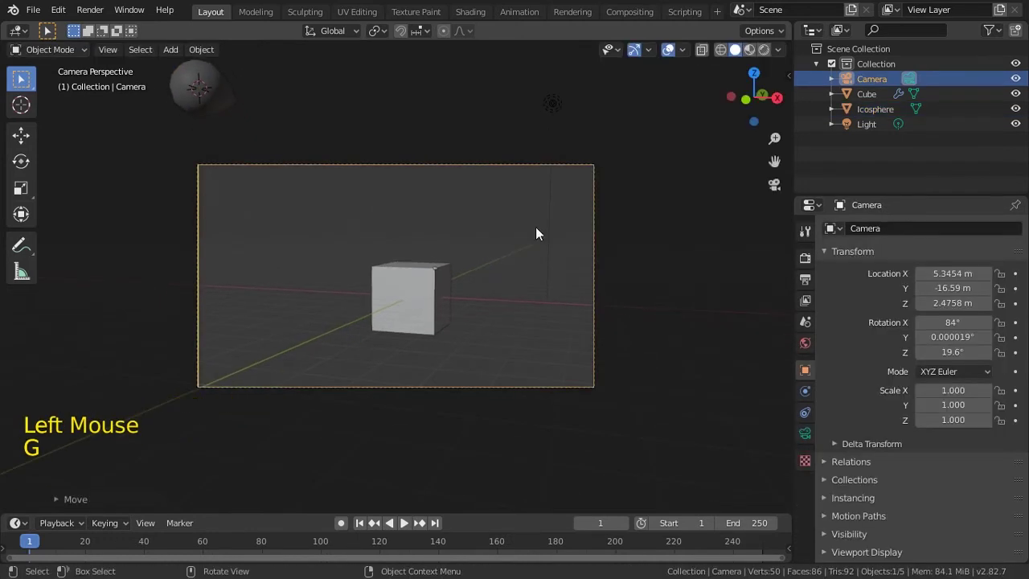
key("Home")
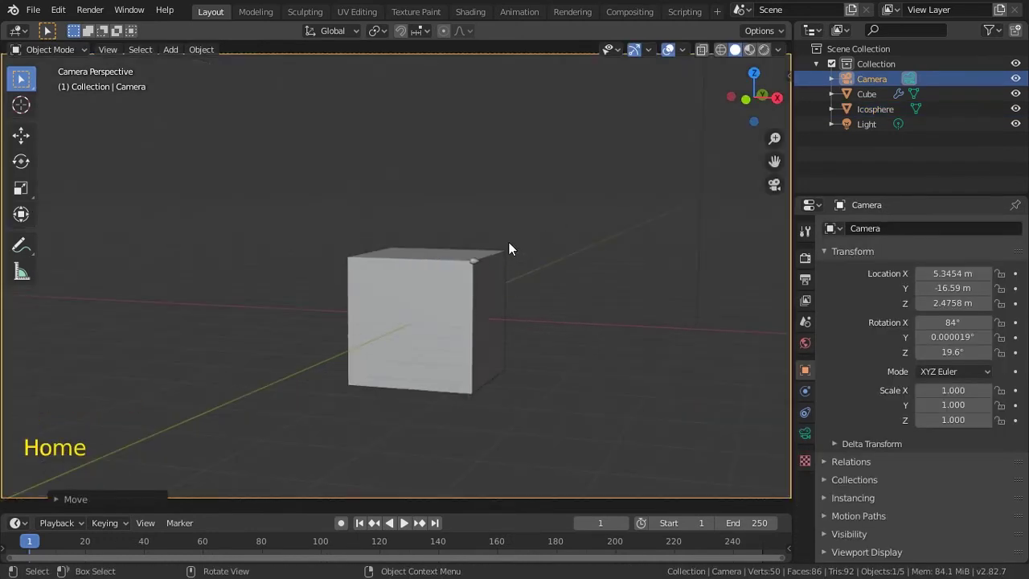
- With the camera temporarily locked to the view, reposition it to about X 10.5, Y -23, Z 2.2 m, and use rendered shading
key("n")
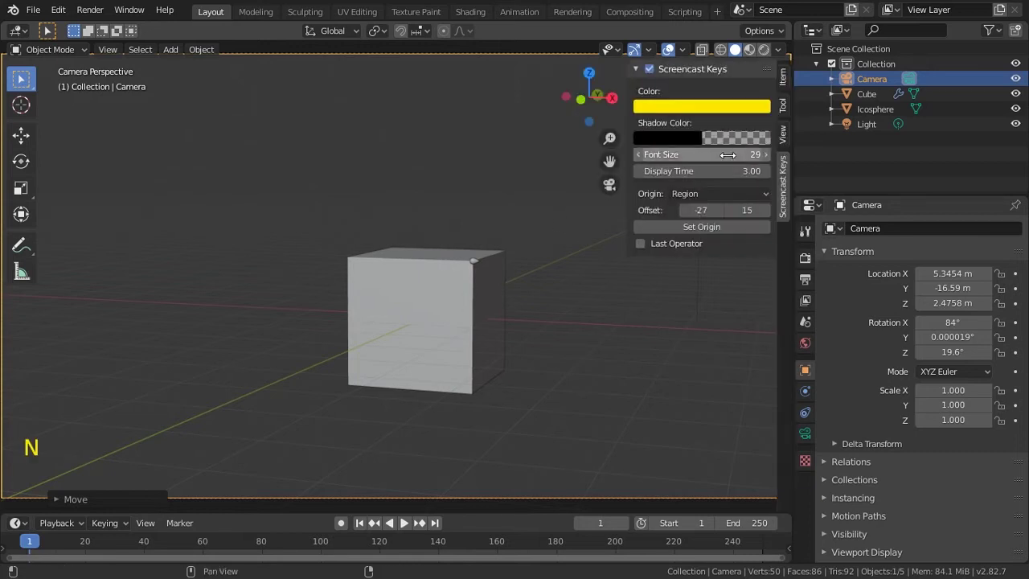
left_click(783, 133)
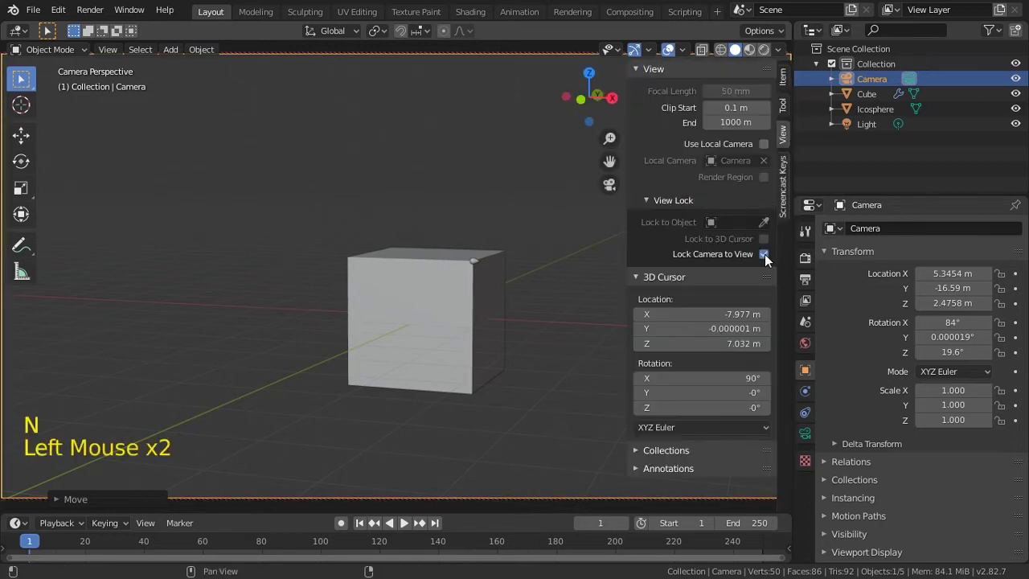
scroll(369, 327, "down", 3)
scroll(369, 327, "up", 1)
middle_click_drag(366, 324, 400, 331, "shift")
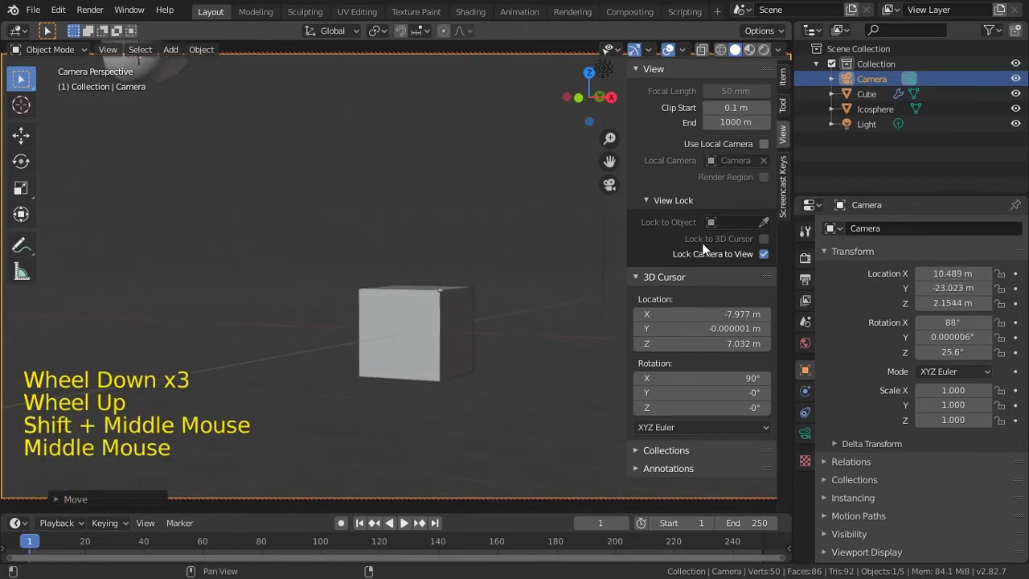
left_click(763, 254)
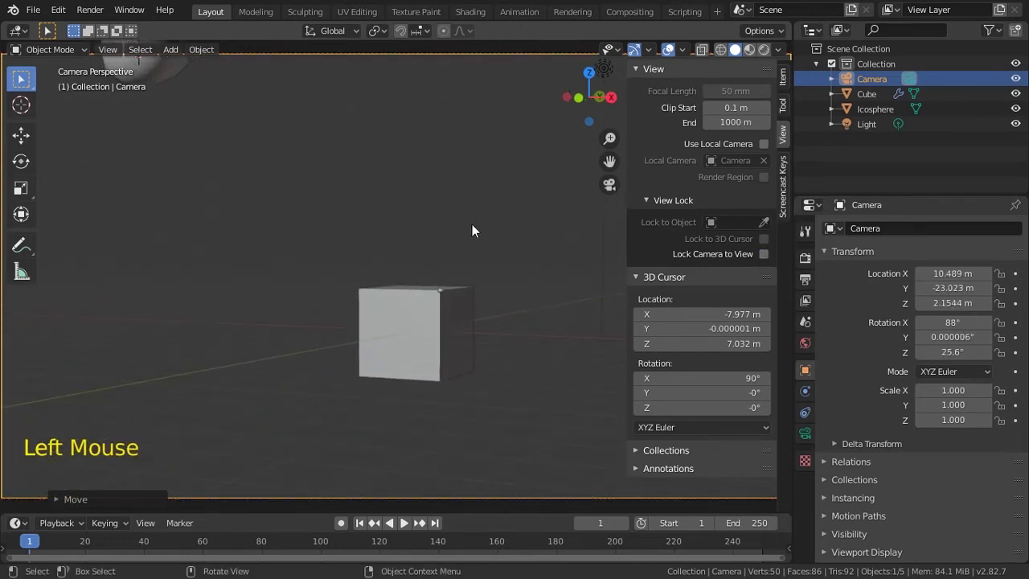
key("n")
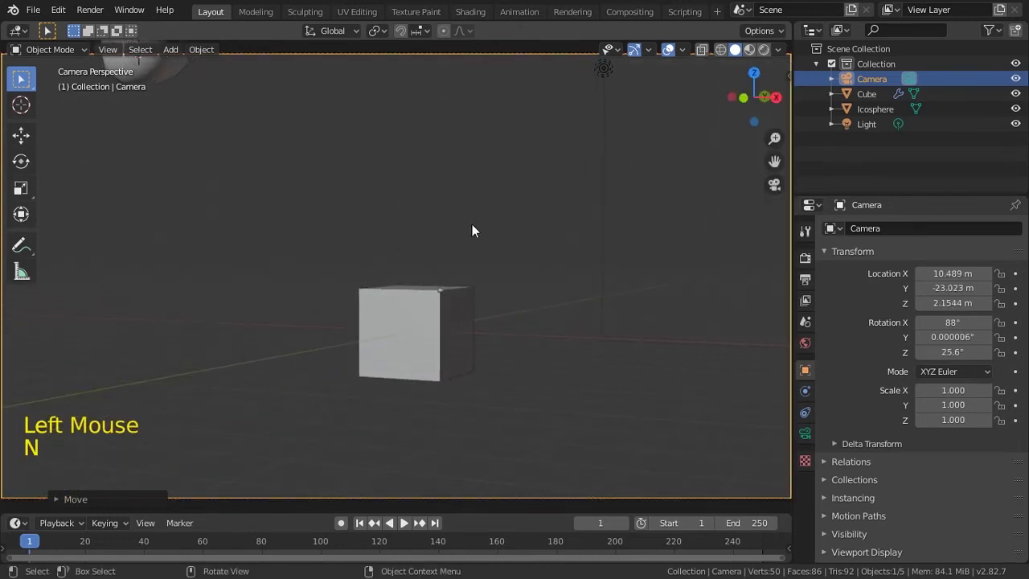
left_click(763, 50)
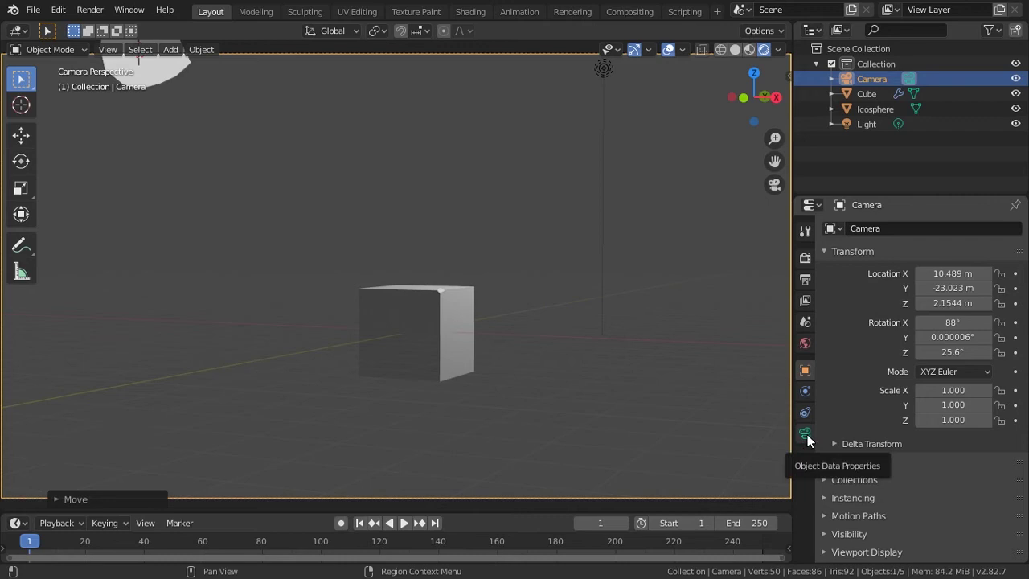
- Set the world background color to black and play the animation to preview the particles against it
left_click(804, 343)
left_click(990, 327)
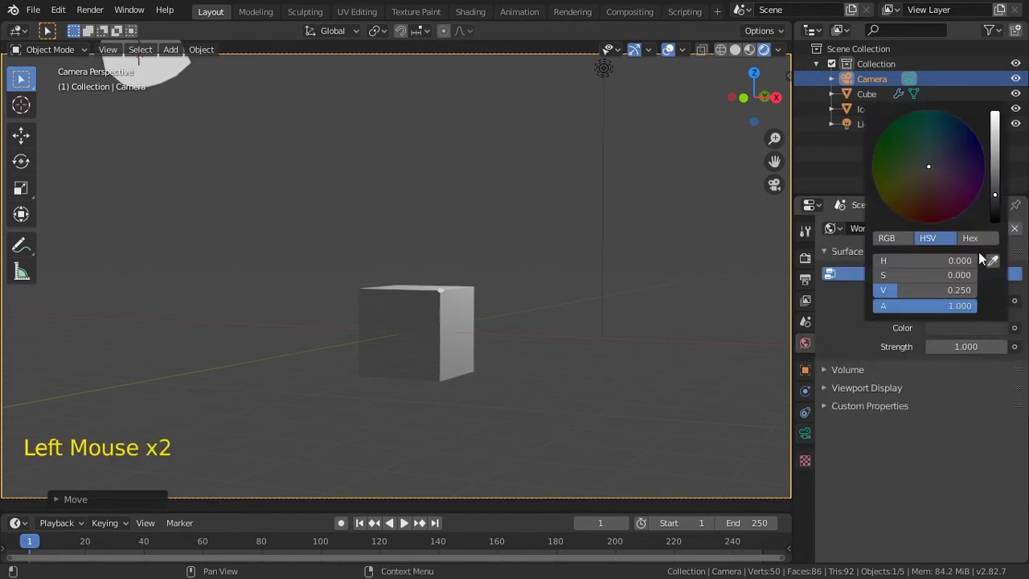
left_click_drag(997, 201, 996, 219)
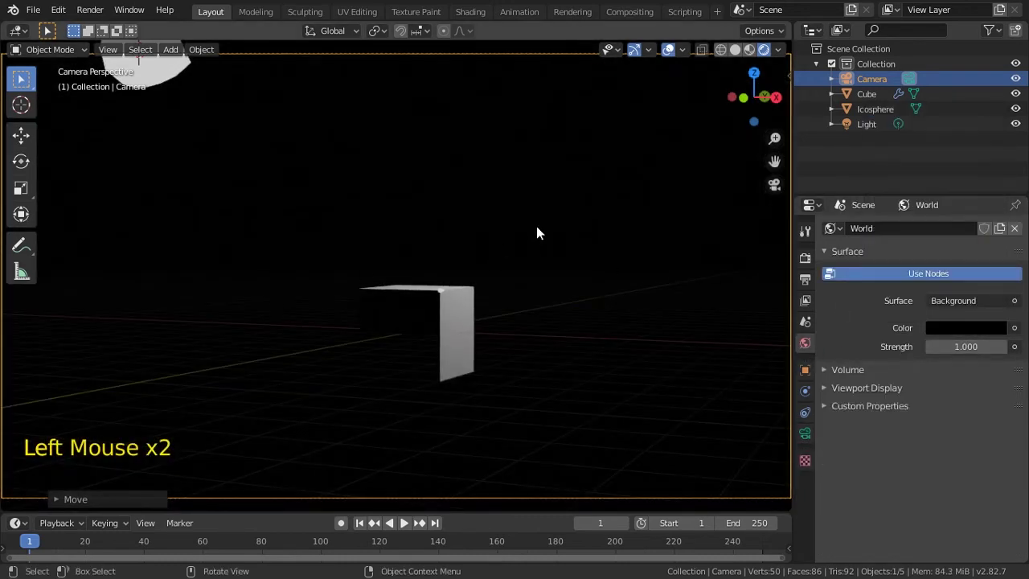
key("space")
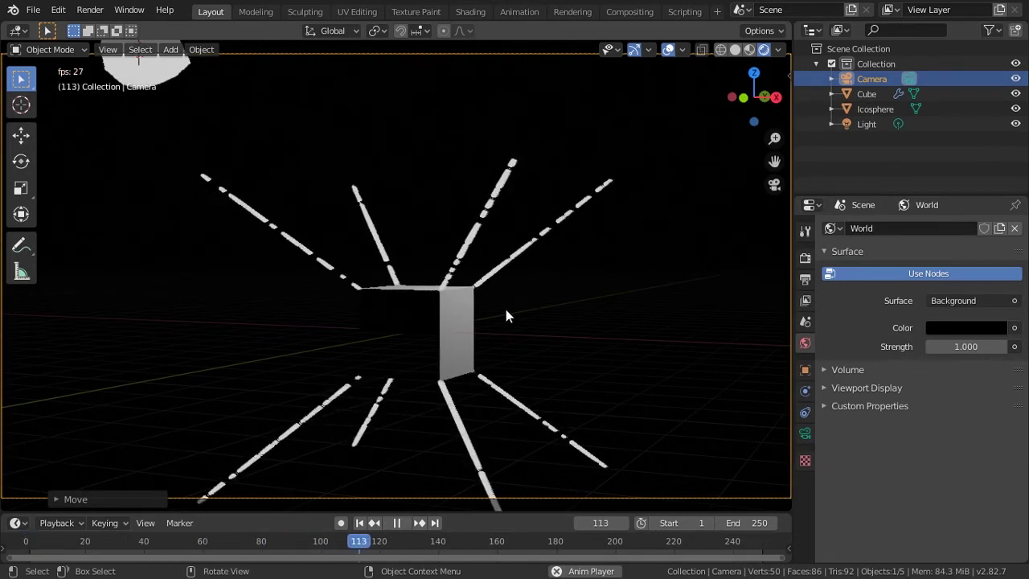
key("Escape")
- Move the icosphere out of the camera's view
left_click(147, 76)
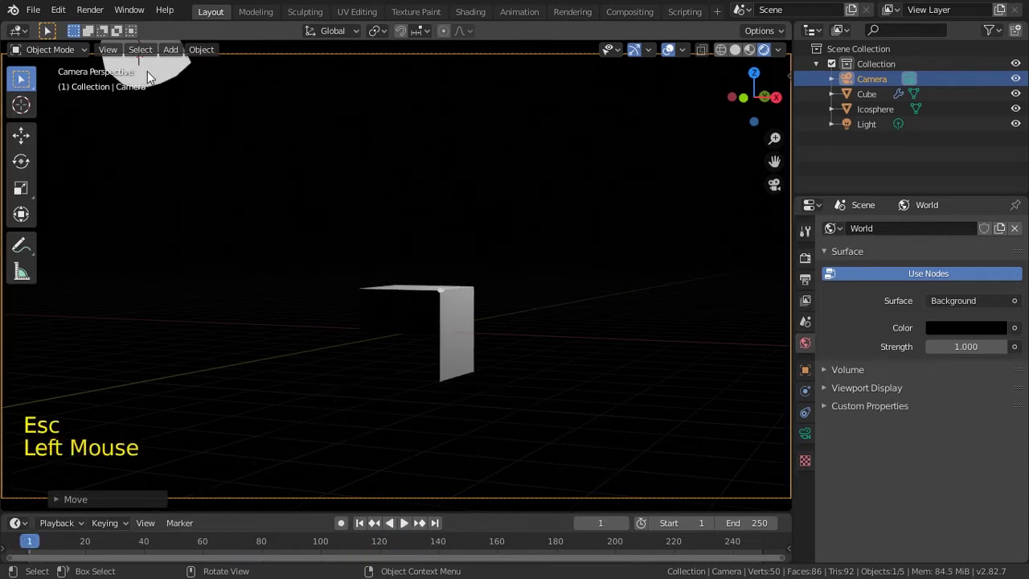
key("g")
left_click(179, 427)
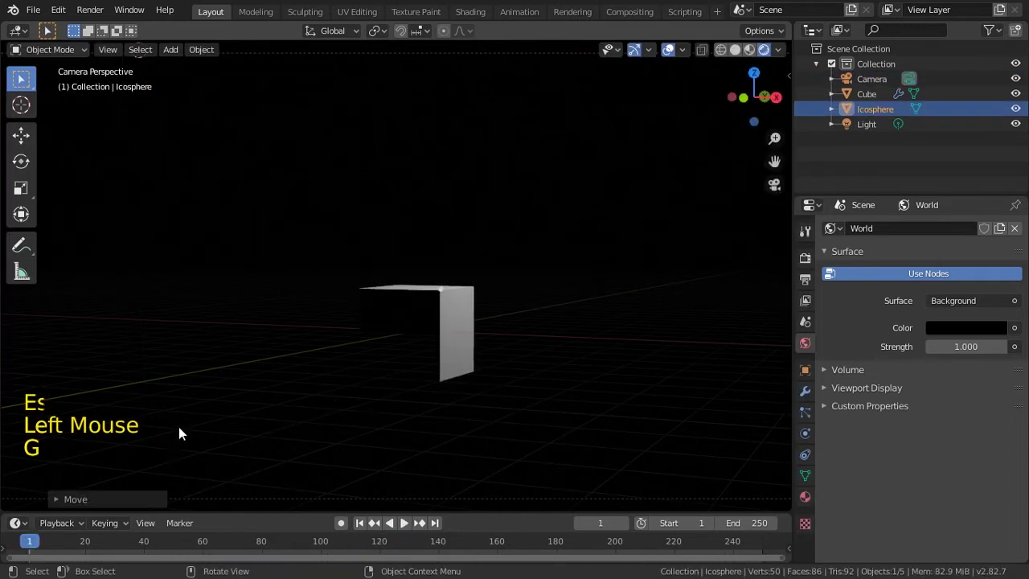
- Enable Bloom for Eevee with the cube selected, and preview the glowing particles with viewport overlays hidden, pausing at frame 94
left_click(427, 327)
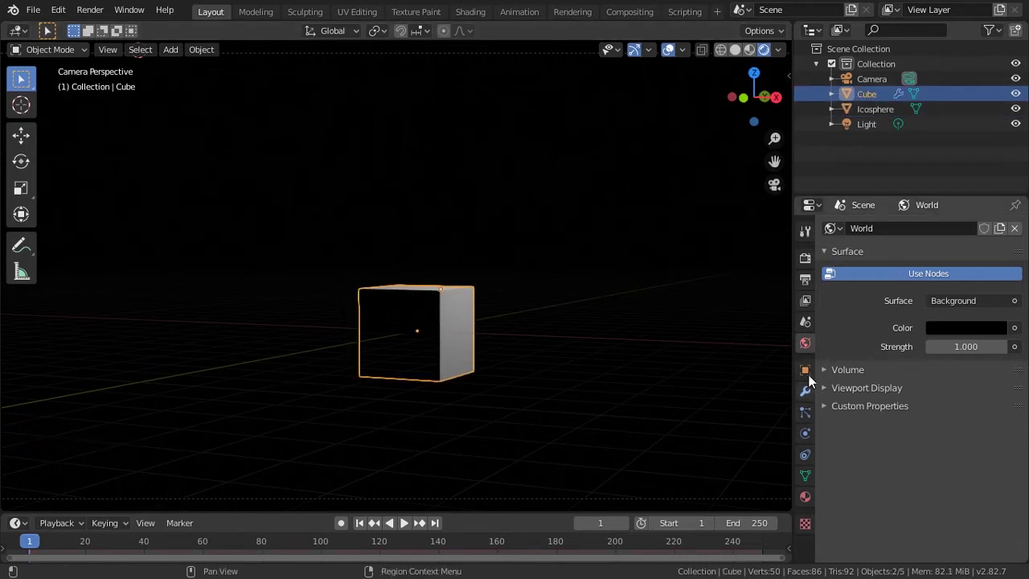
left_click(807, 257)
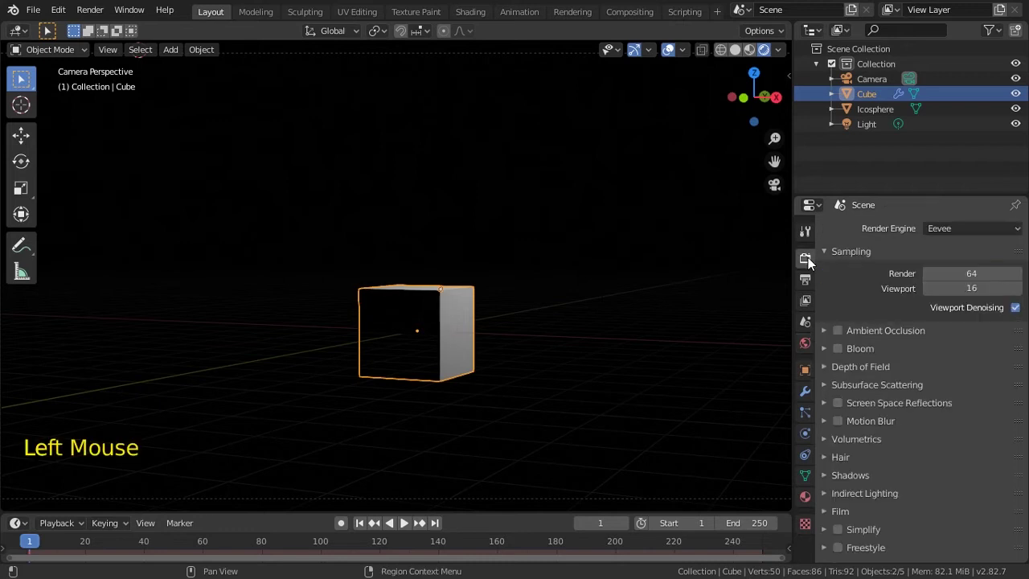
left_click(828, 348)
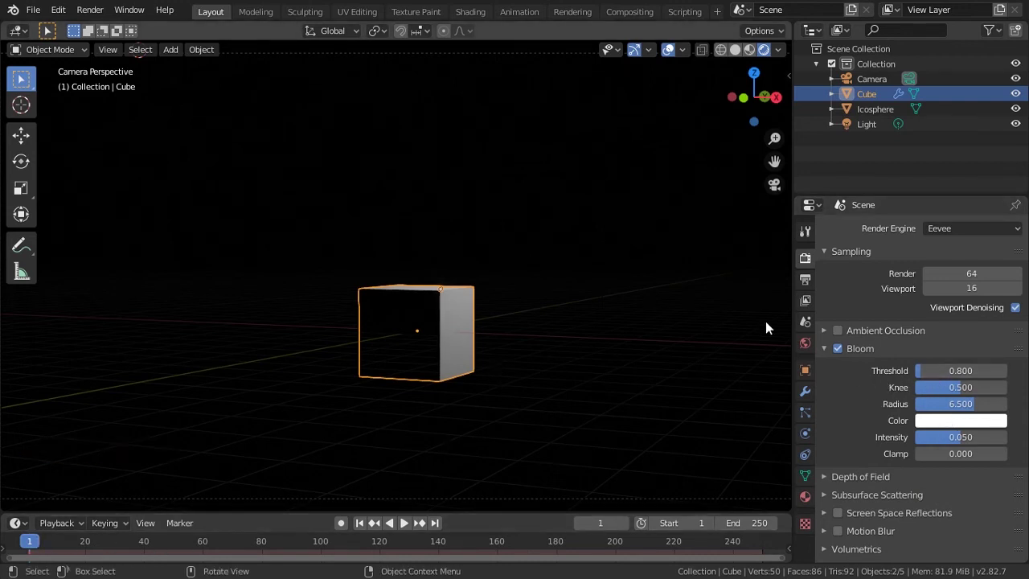
key("space")
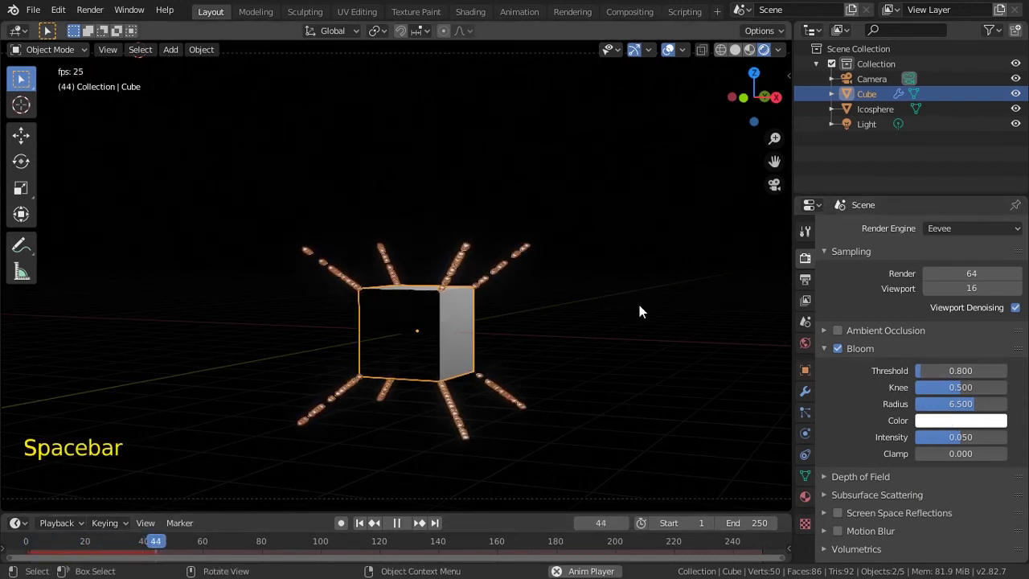
left_click(668, 49)
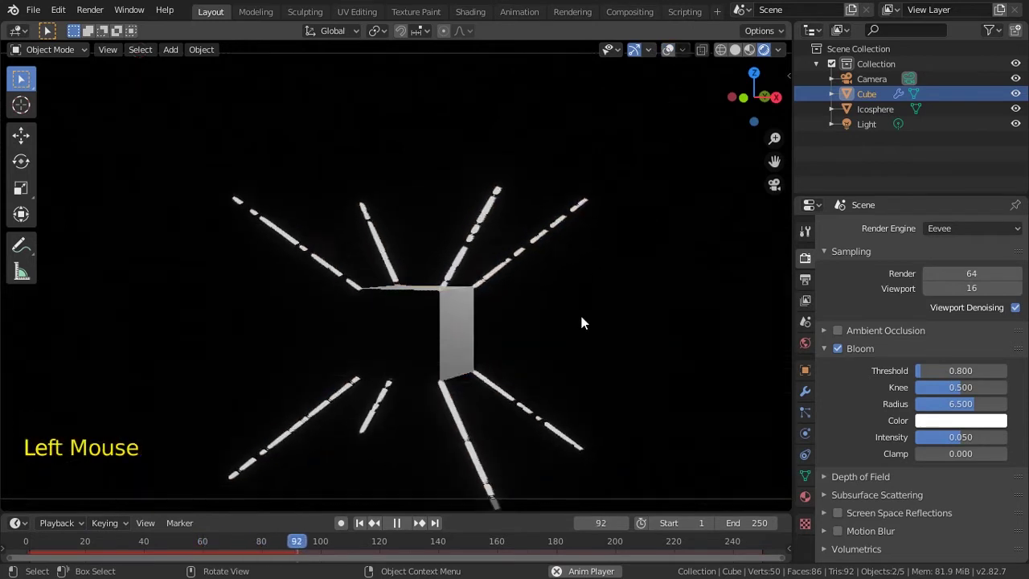
key("space")
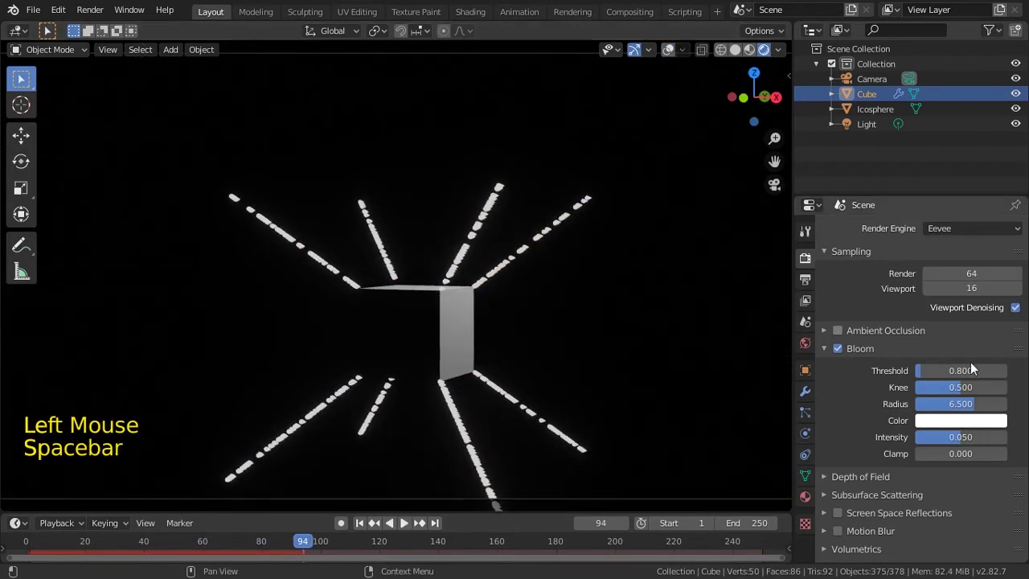
- Set Bloom Threshold to 0.881, Knee to 0.911, Radius to 3.677 and Intensity to 0.100, and preview the glow in camera view
mouse_move(921, 369)
left_mouse_down()
mouse_move(945, 369)
mouse_move(922, 368)
left_mouse_up()
key("Return")
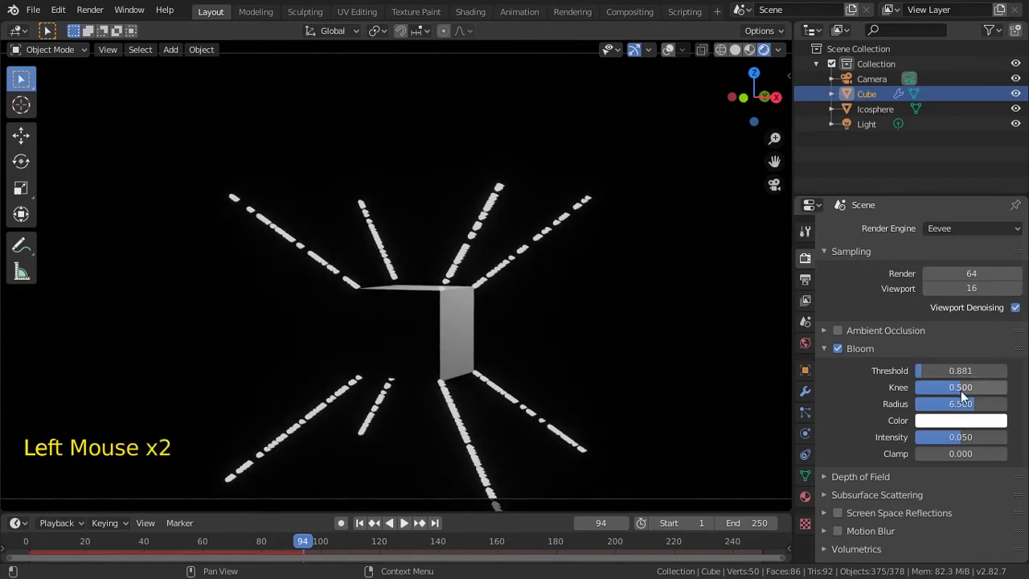
left_click_drag(955, 387, 990, 436)
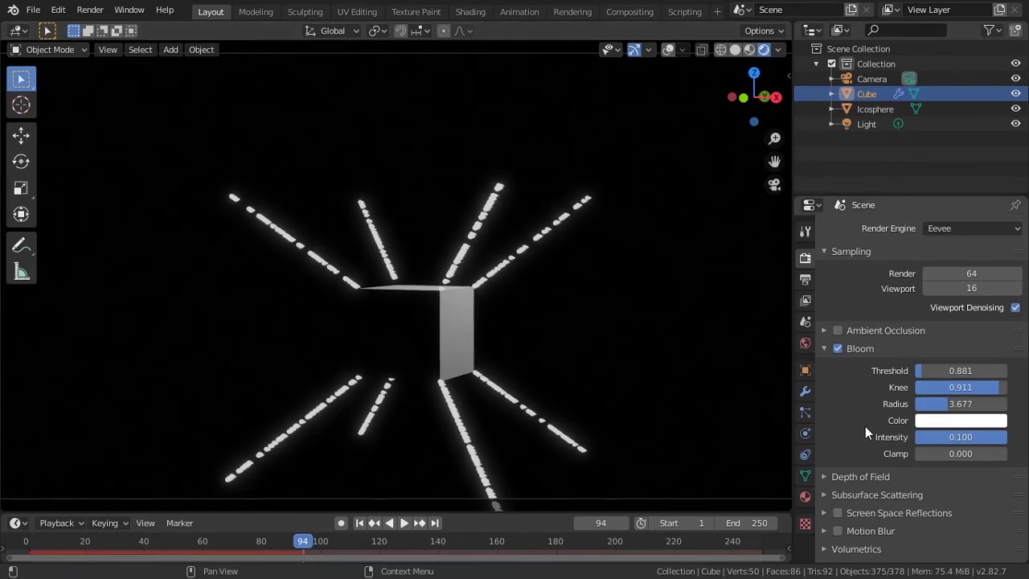
left_click_drag(944, 435, 944, 435)
left_click(887, 436)
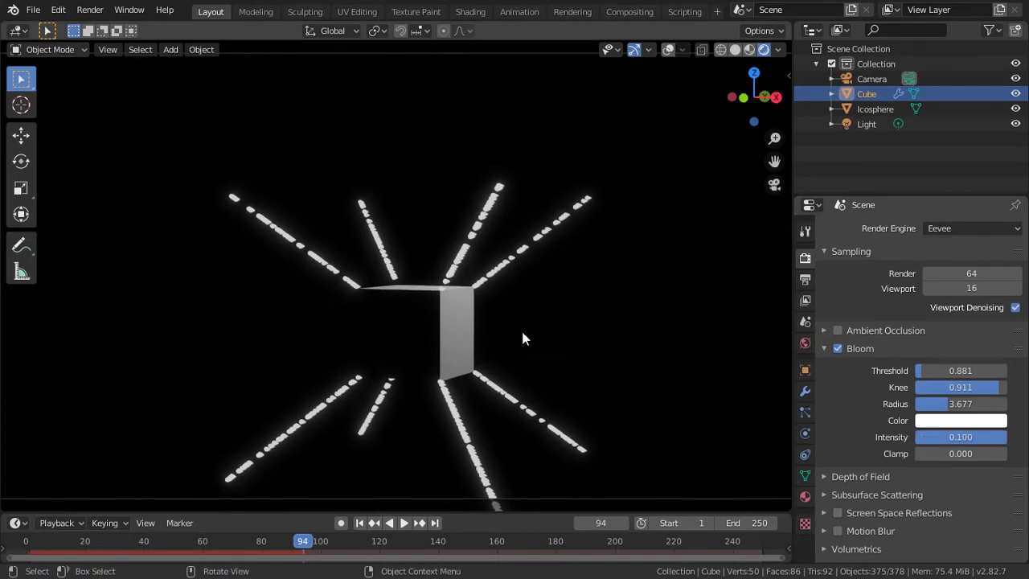
middle_click_drag(430, 299, 433, 297)
key("KP_0")
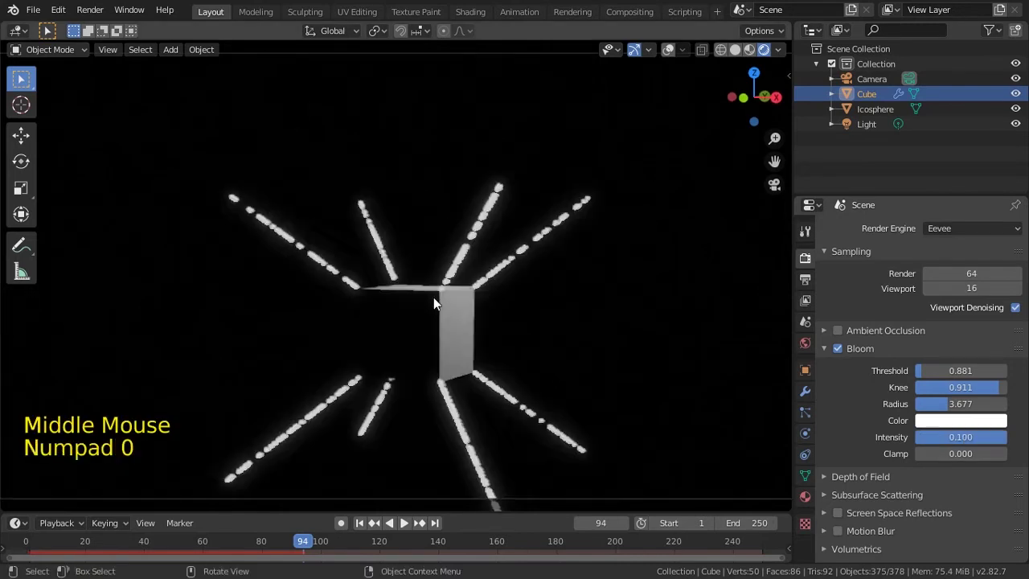
key("space")
key("Escape")
- Set the cube's particles to emit from Volume and replay the animation from the first frame
left_click(960, 311)
left_click(805, 412)
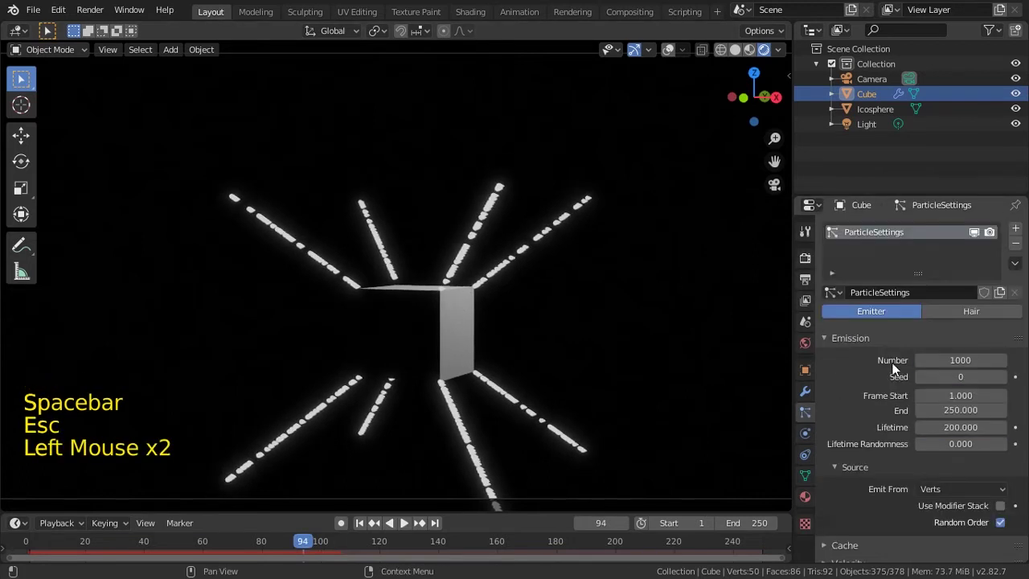
scroll(861, 461, "down", 2)
left_click(931, 426)
left_click(941, 479)
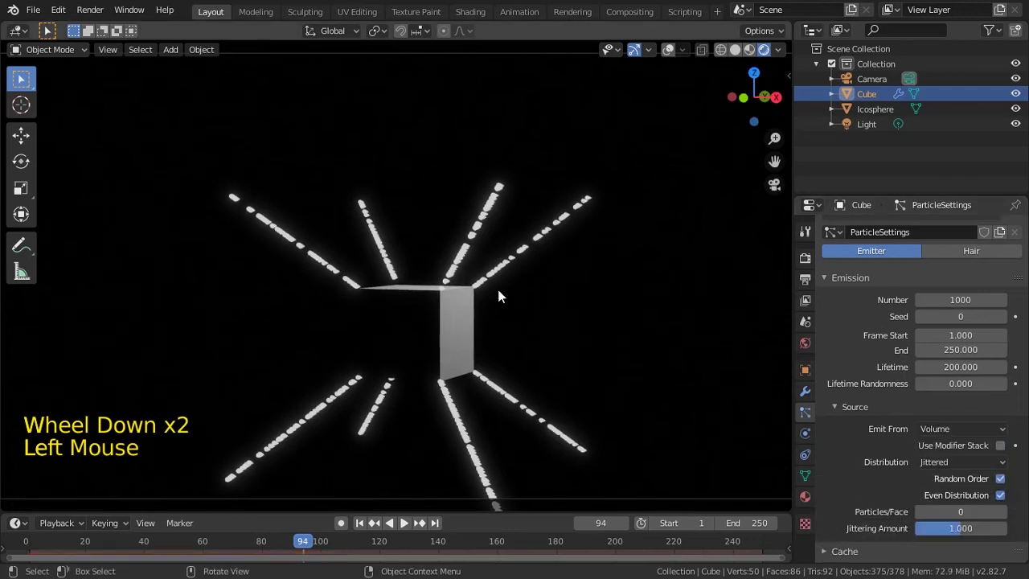
key("shift+Left")
key("space")
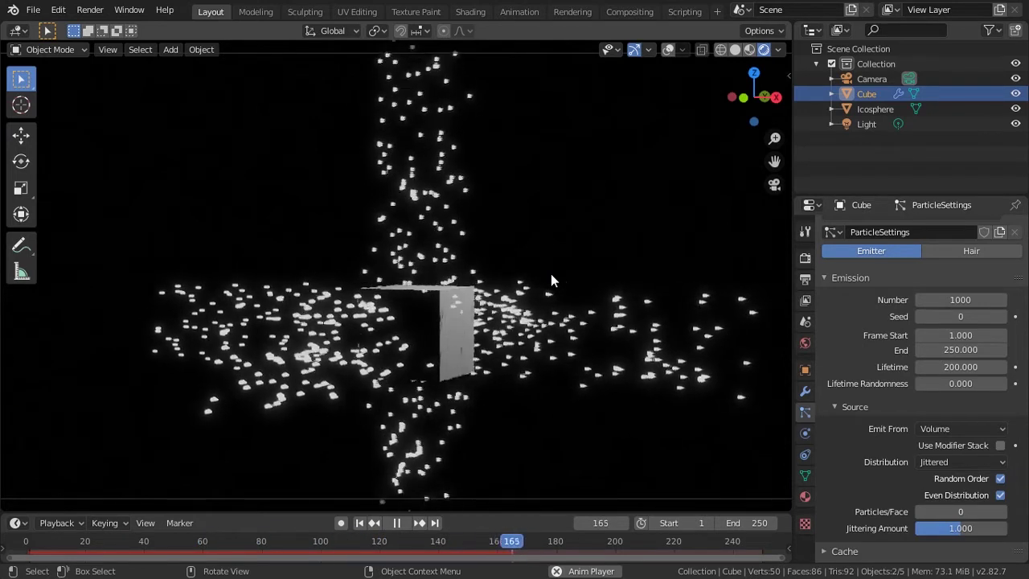
key("Escape")
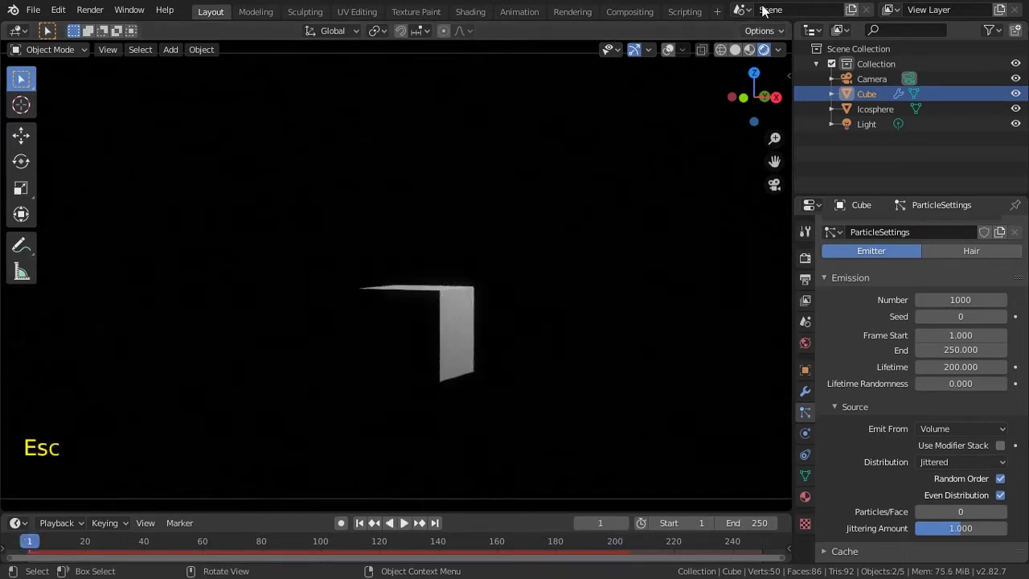
- In solid shading with overlays shown, play the animation from the front view and inspect the volume emission in perspective
left_click(734, 49)
key("KP_1")
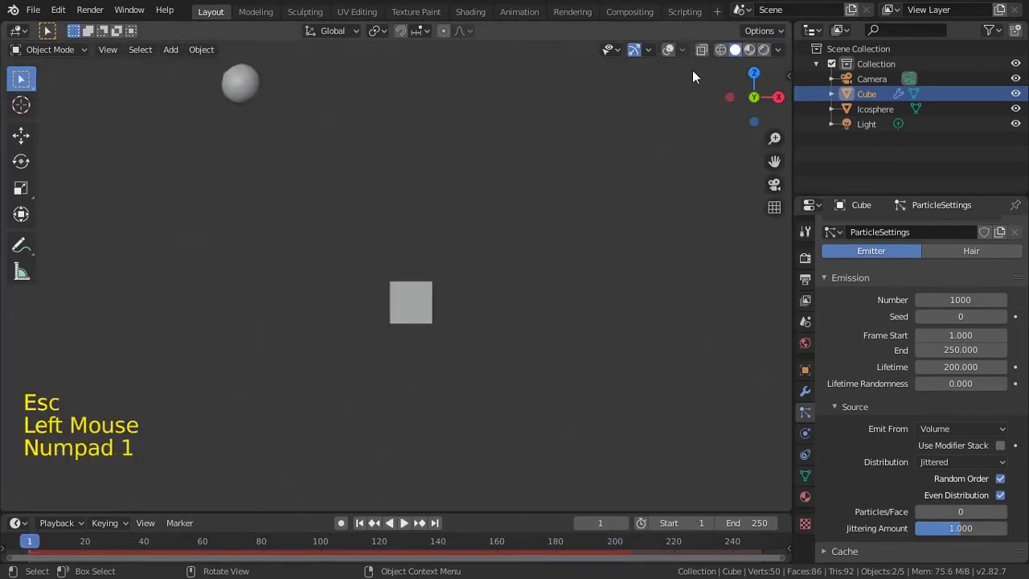
left_click(668, 49)
key("space")
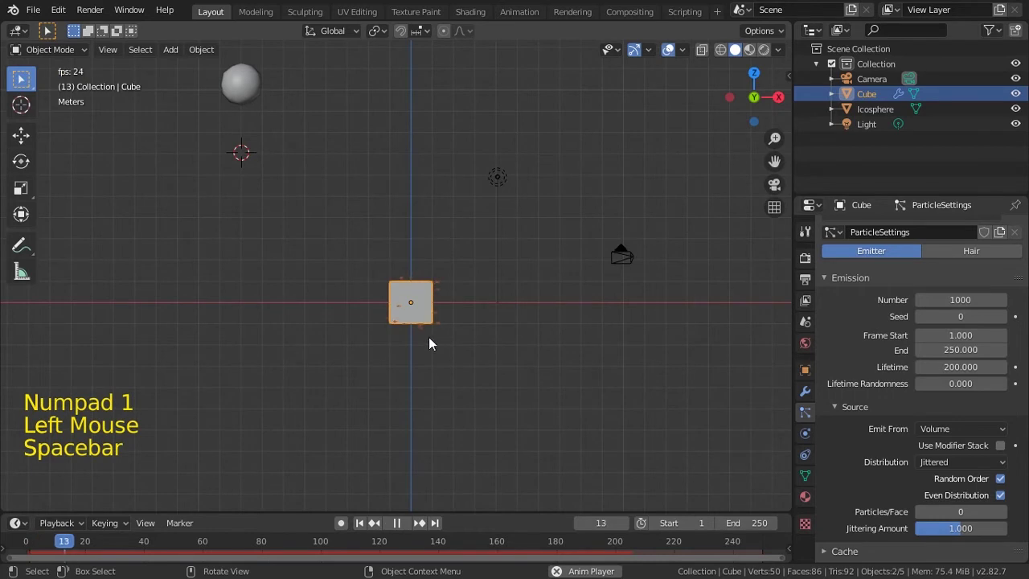
scroll(497, 338, "up", 2)
scroll(499, 342, "up", 1)
middle_click_drag(500, 340, 471, 386)
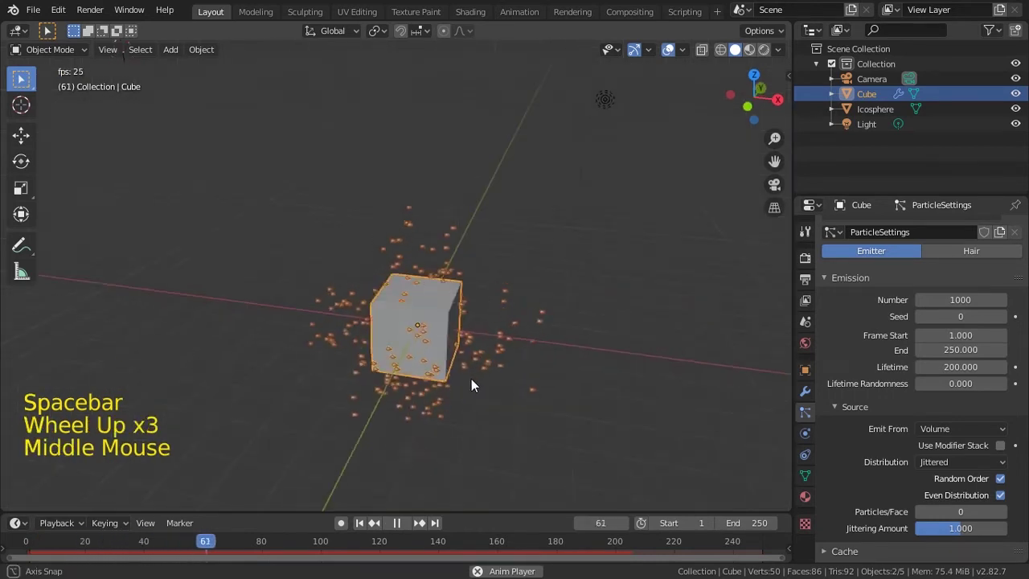
scroll(543, 357, "down", 1)
key("Escape")
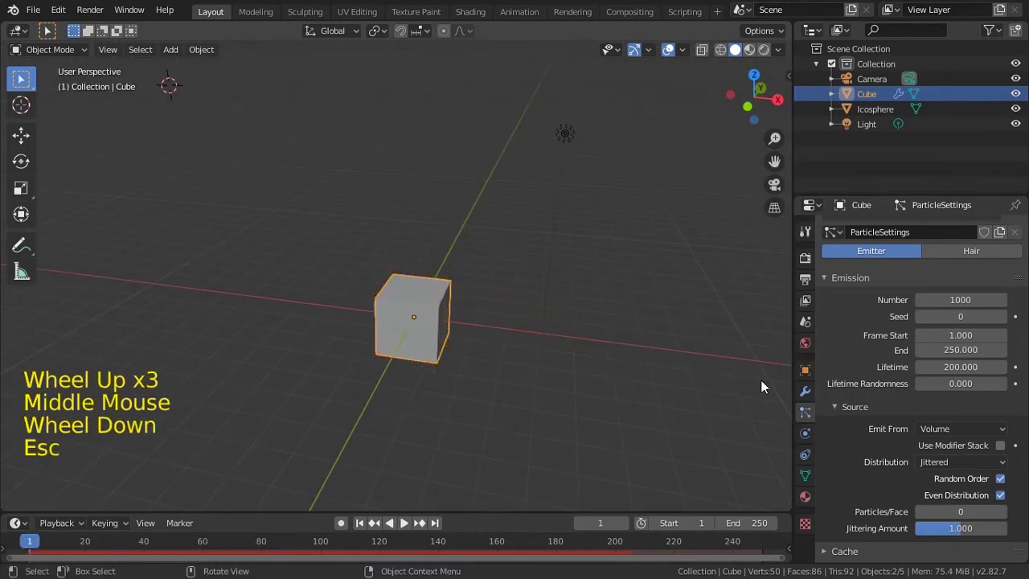
- Turn off Random Order for the particle emission source and replay the animation from the first frame
scroll(846, 449, "down", 2)
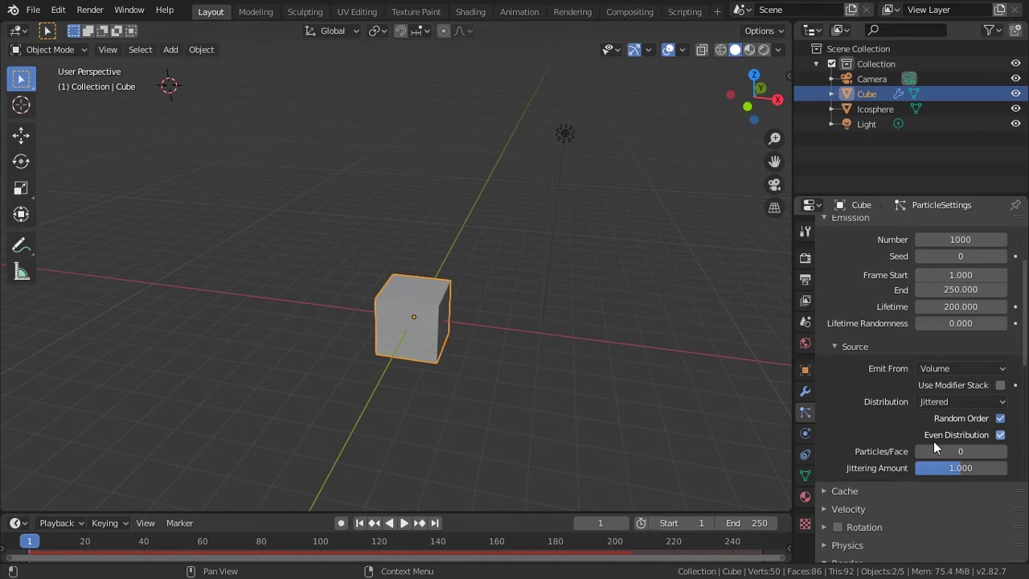
left_click(1000, 418)
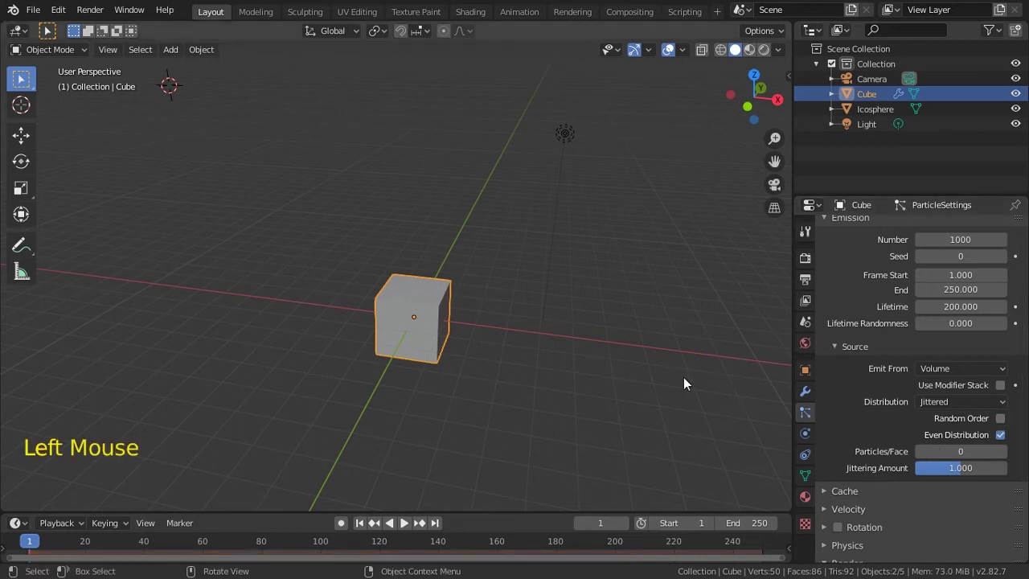
key("shift+Left")
key("space")
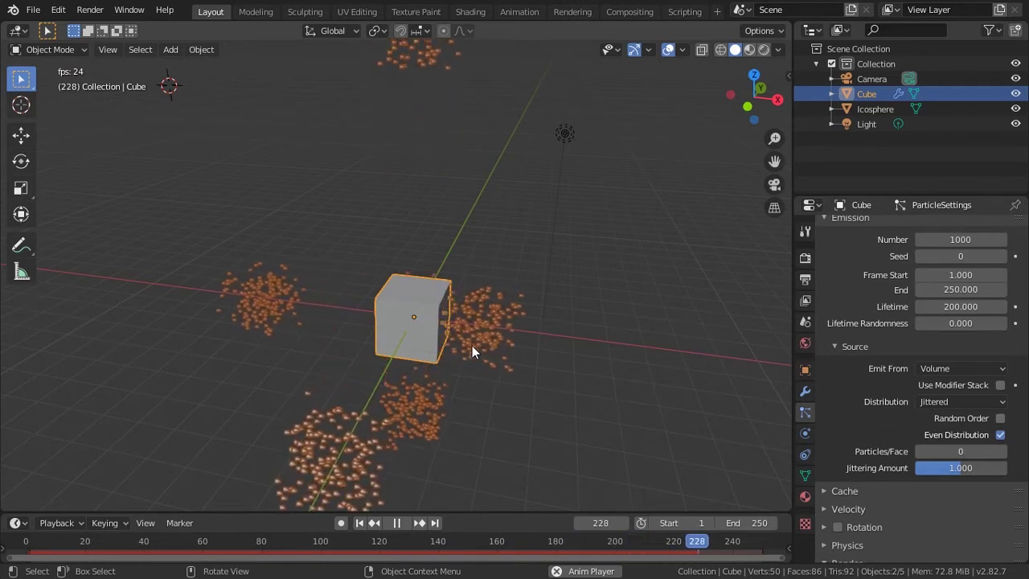
key("Escape")
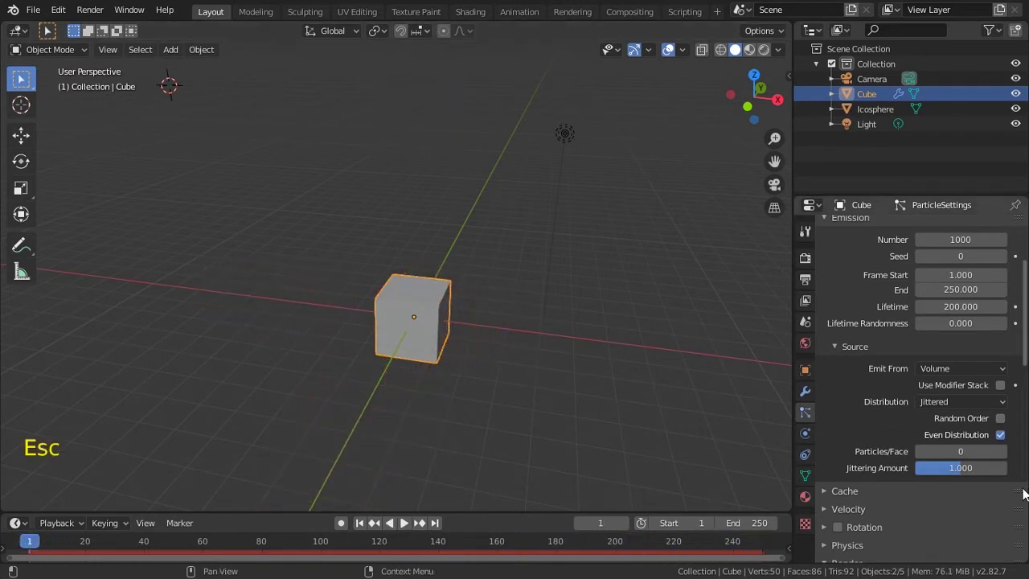
- Turn Random Order on and Even Distribution off for the emission source, and replay the animation from the first frame
left_click(1000, 418)
left_click(1000, 434)
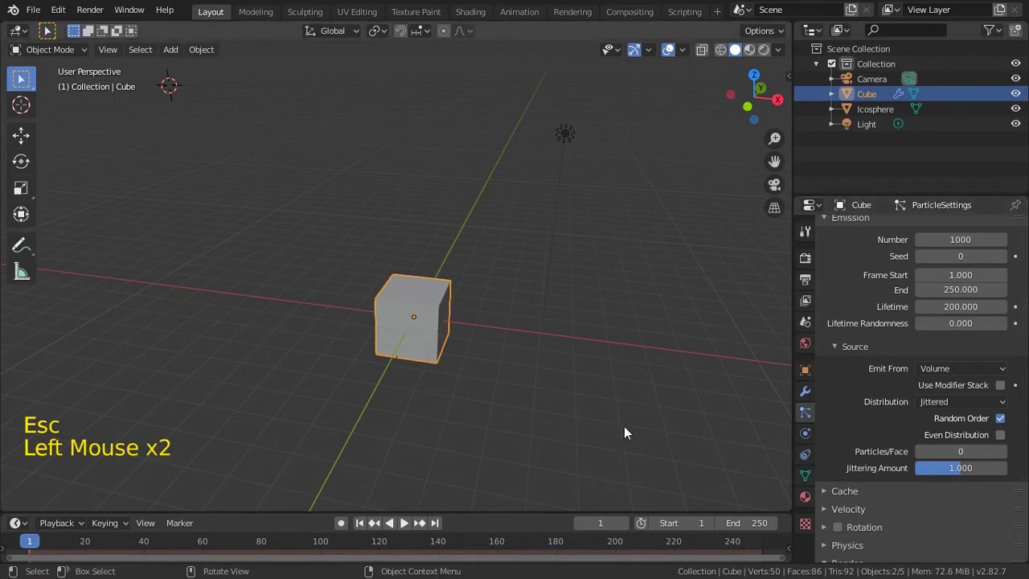
key("shift+Left")
key("space")
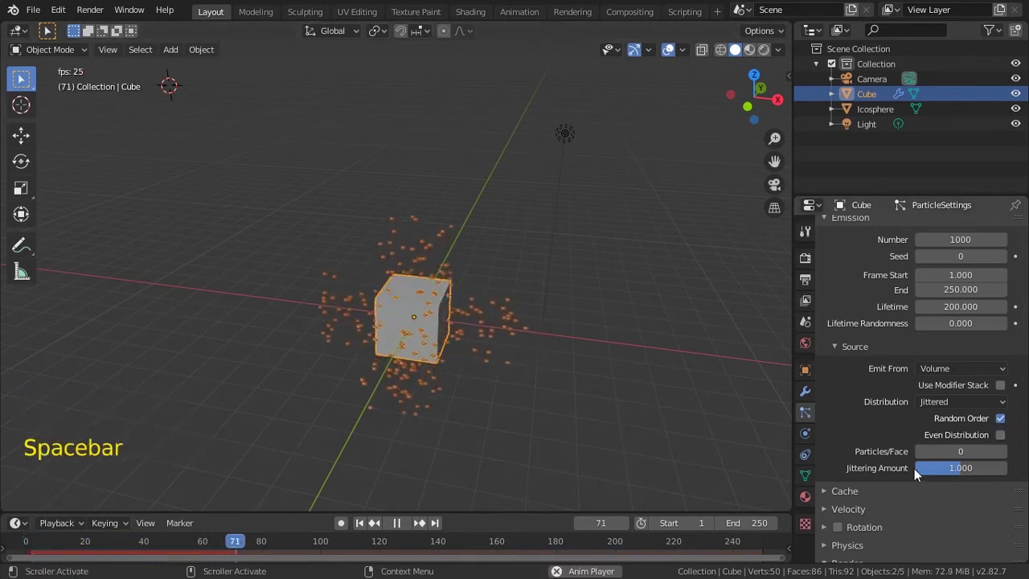
key("Escape")
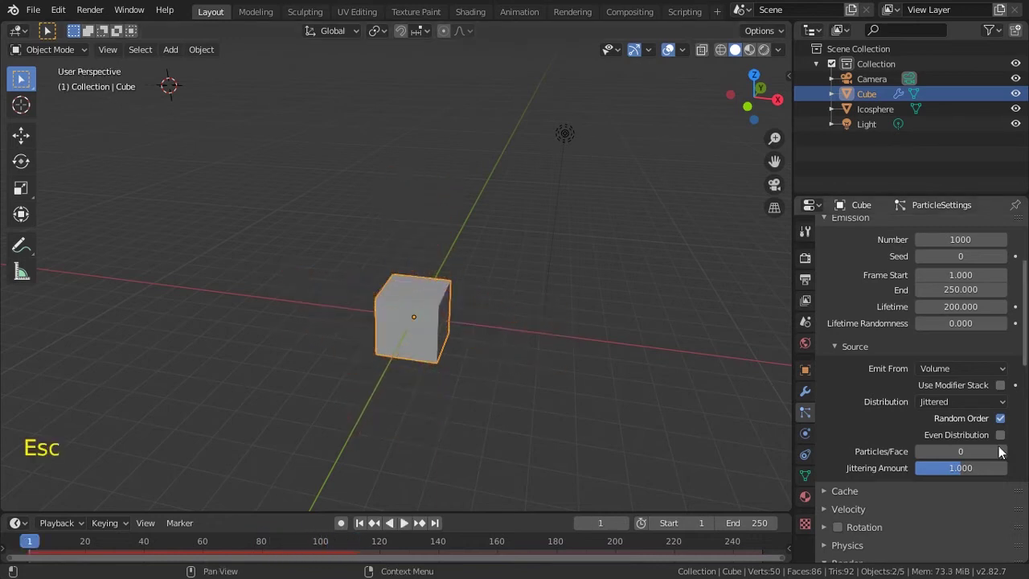
- Set the emission source's Jittering Amount to about 1.097 and expand the particle Velocity settings
left_click(957, 467)
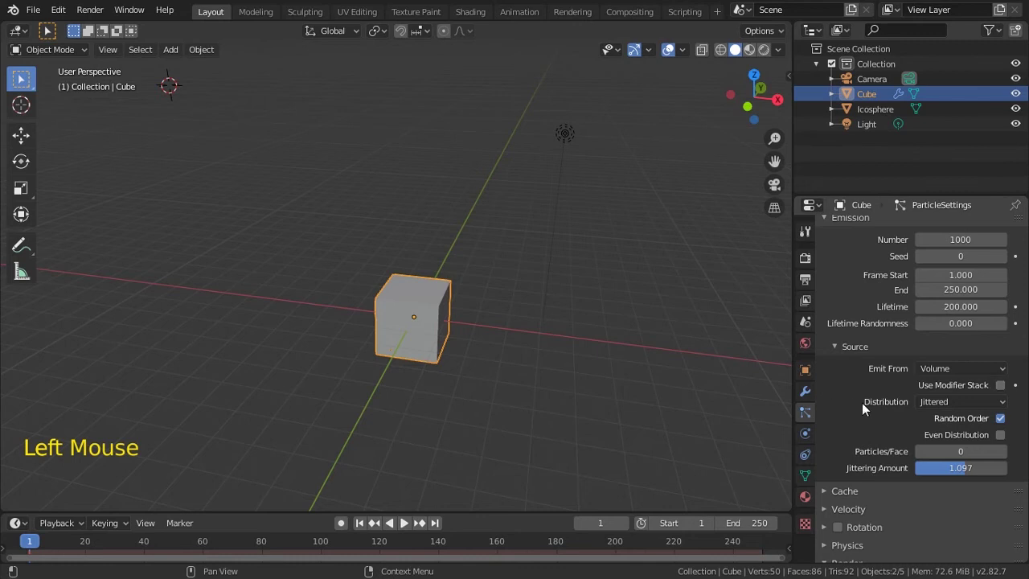
scroll(862, 403, "up", 1)
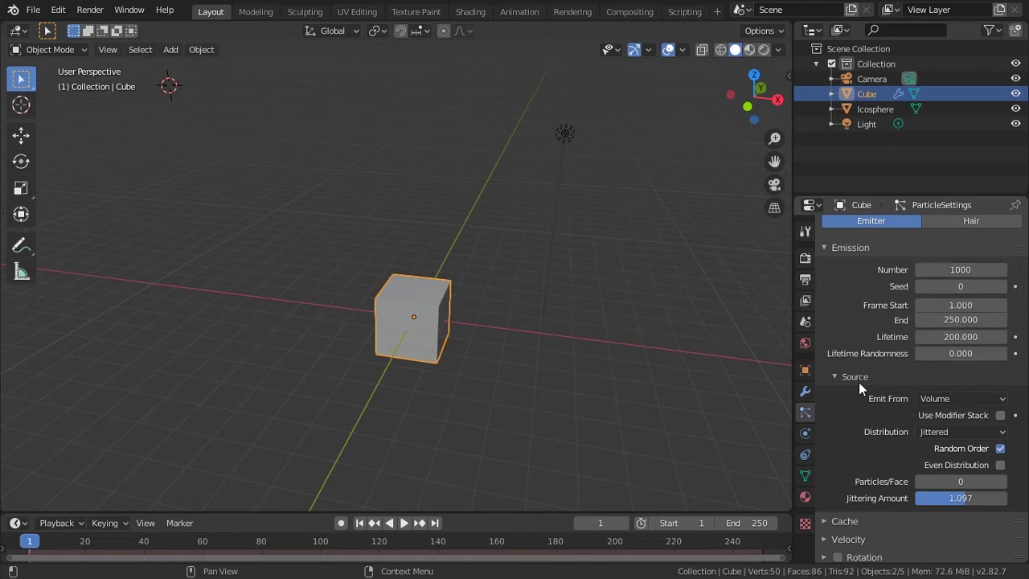
scroll(869, 413, "down", 2)
left_click(825, 474)
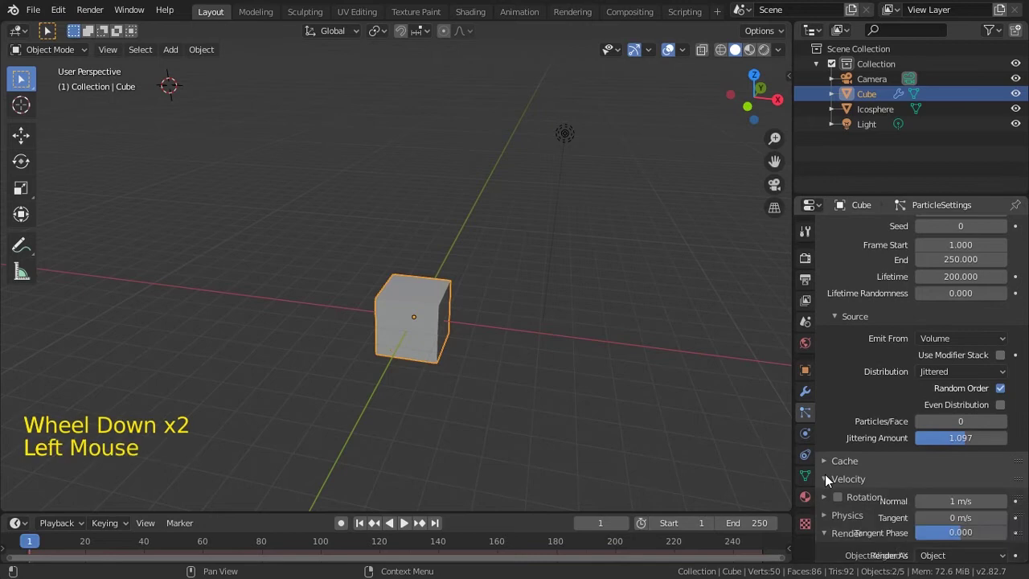
scroll(923, 452, "down", 3)
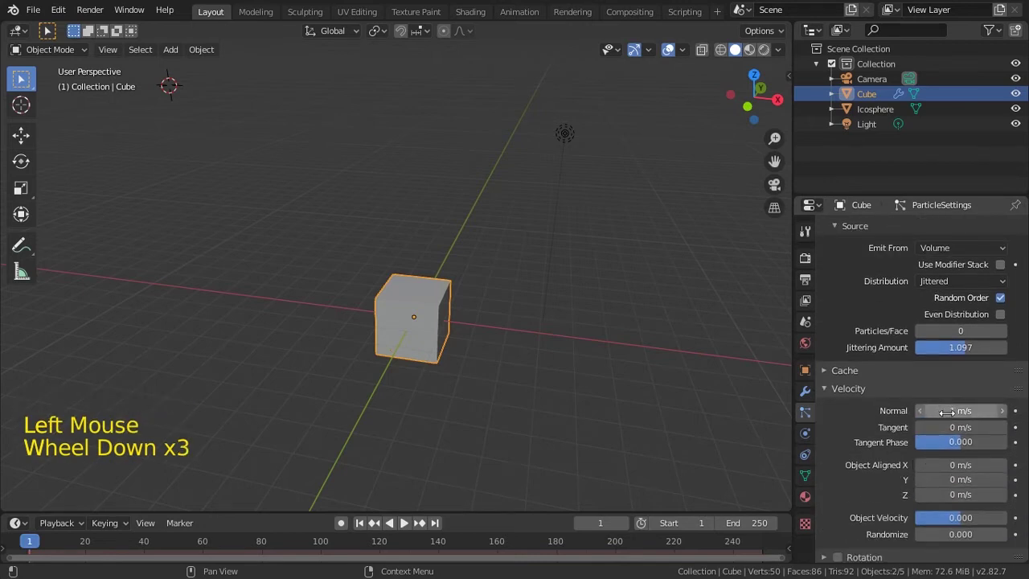
scroll(911, 484, "down", 2)
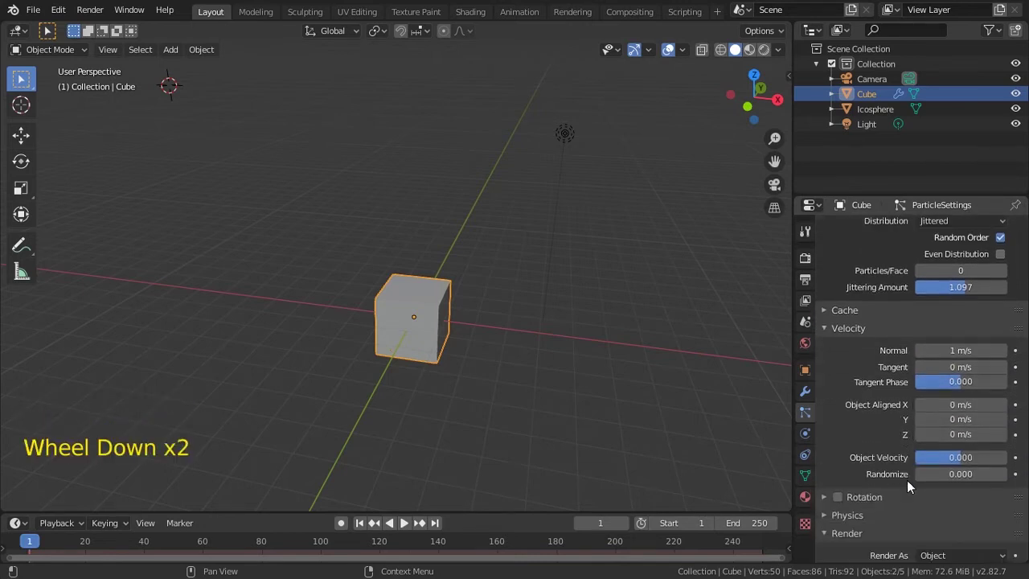
- Set the particle velocity's Randomize value to 0.350 and play the animation from the first frame to inspect the emission
left_click_drag(946, 474, 989, 474)
key("shift+Left")
key("space")
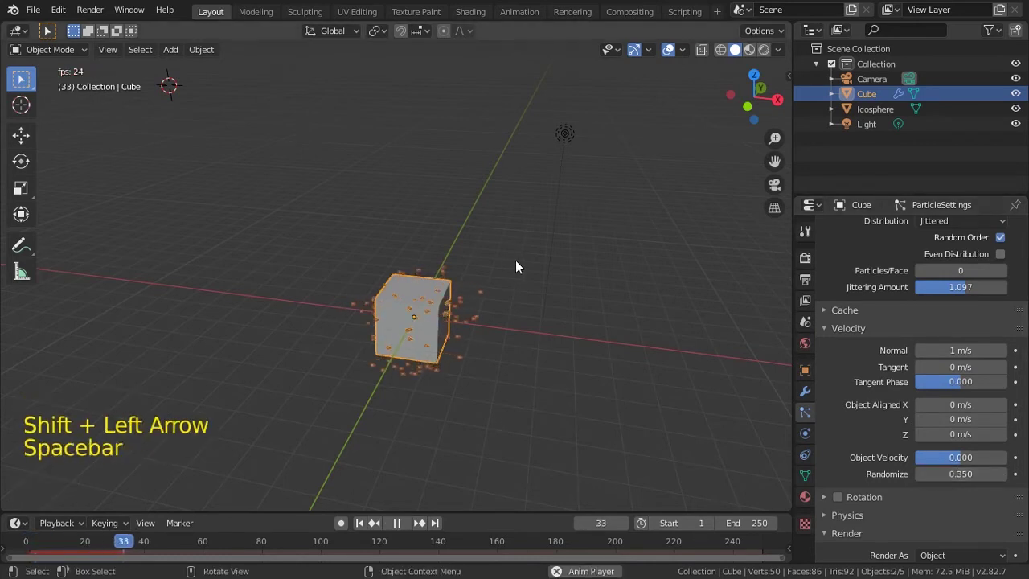
middle_click_drag(536, 345, 547, 350)
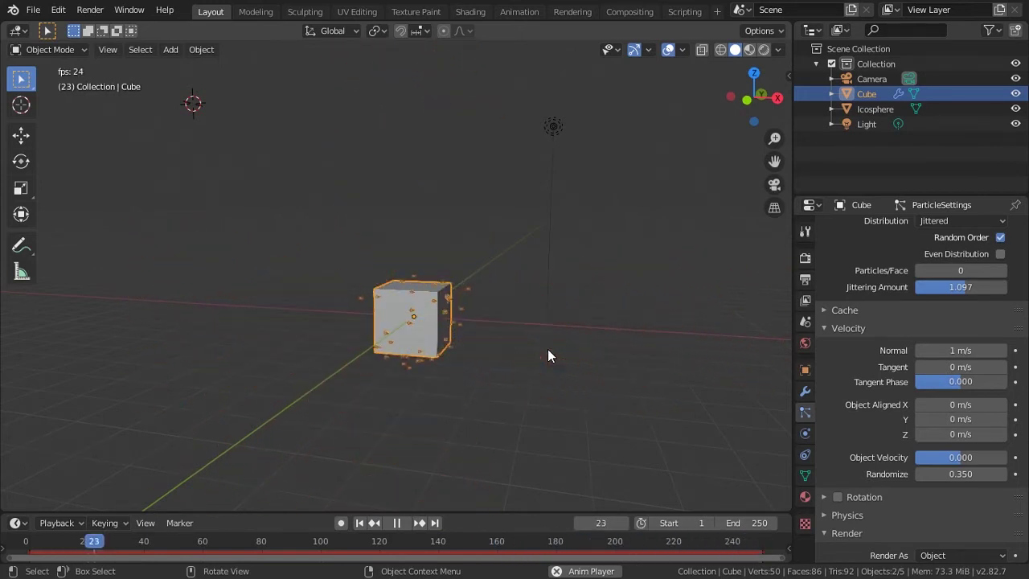
key("Escape")
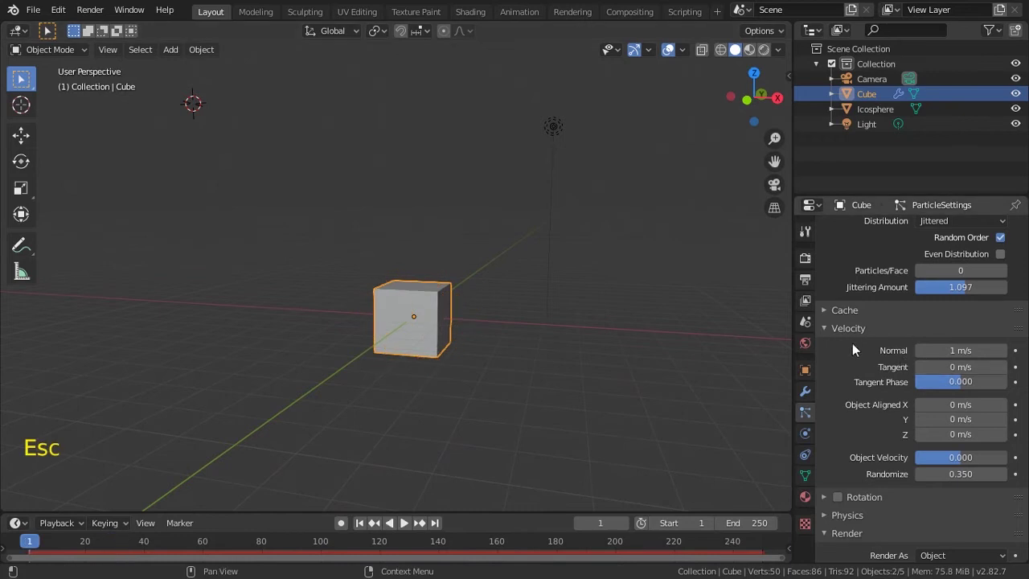
- Set the particles' Normal velocity to 5 m/s and replay the animation from the first frame
left_click(939, 351)
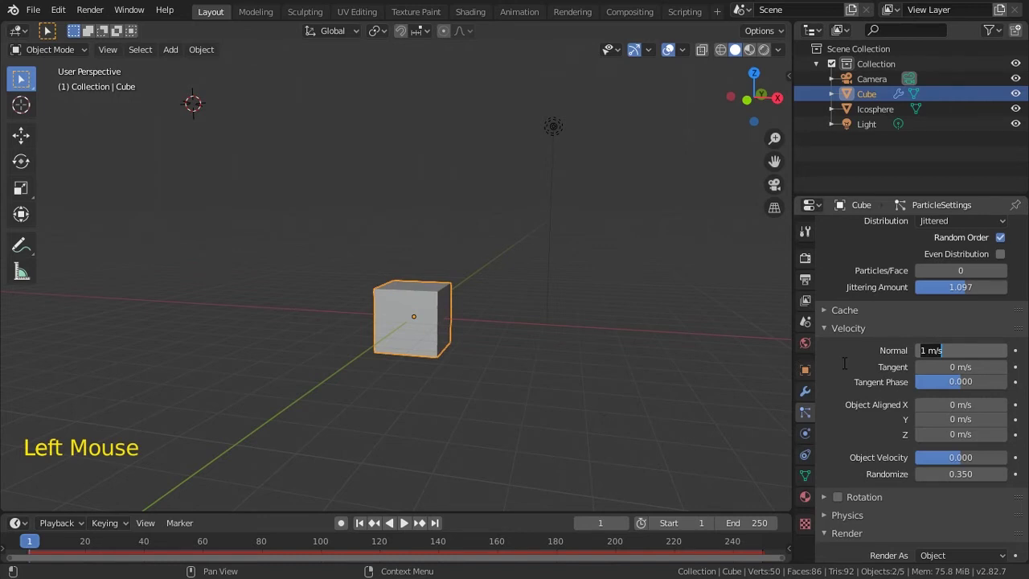
key("Return")
key("shift+Left")
key("space")
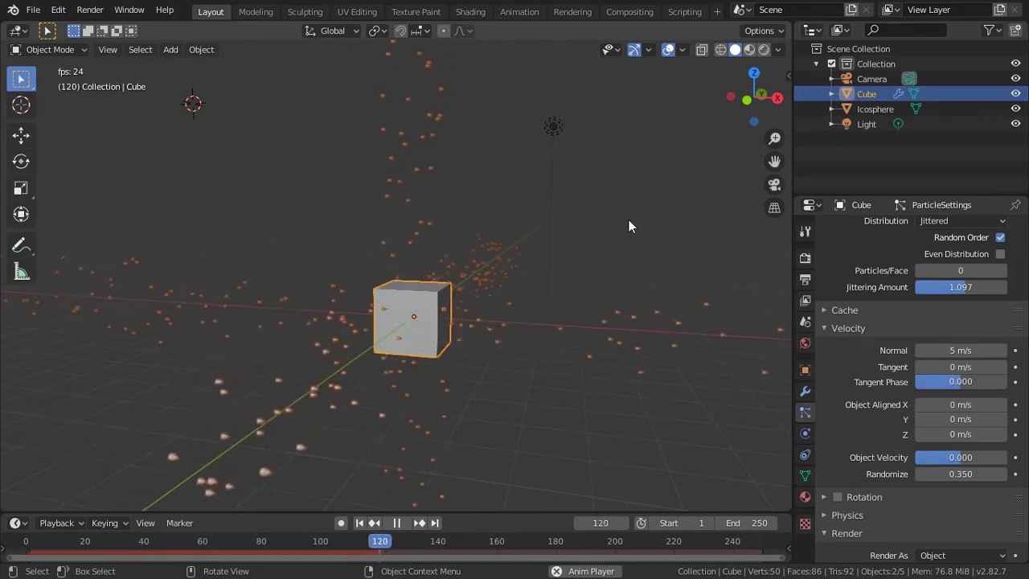
- Watch the faster emission through the camera in rendered shading with overlays hidden, replaying it from the first frame
key("KP_0")
left_click(763, 51)
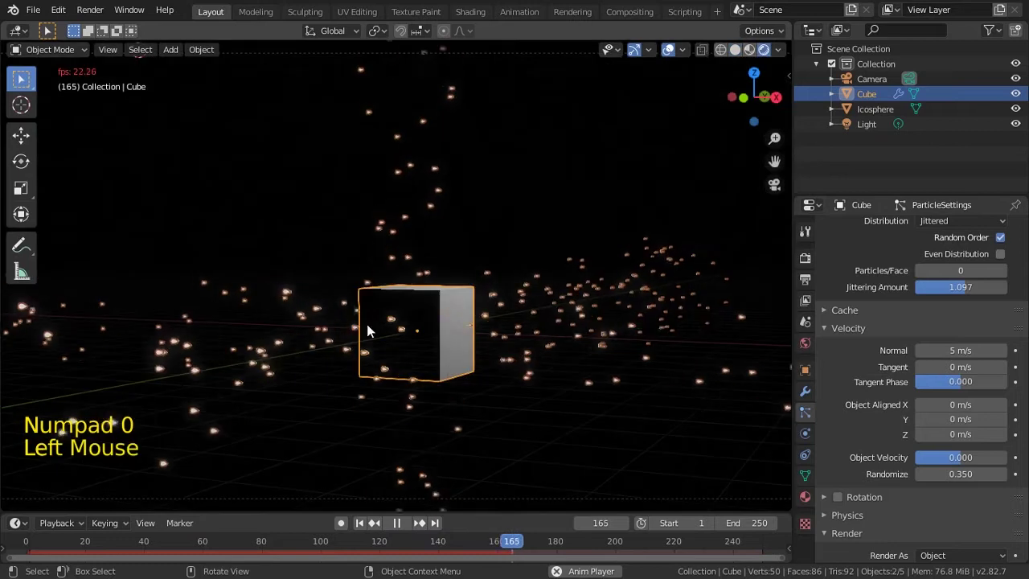
key("shift+Left")
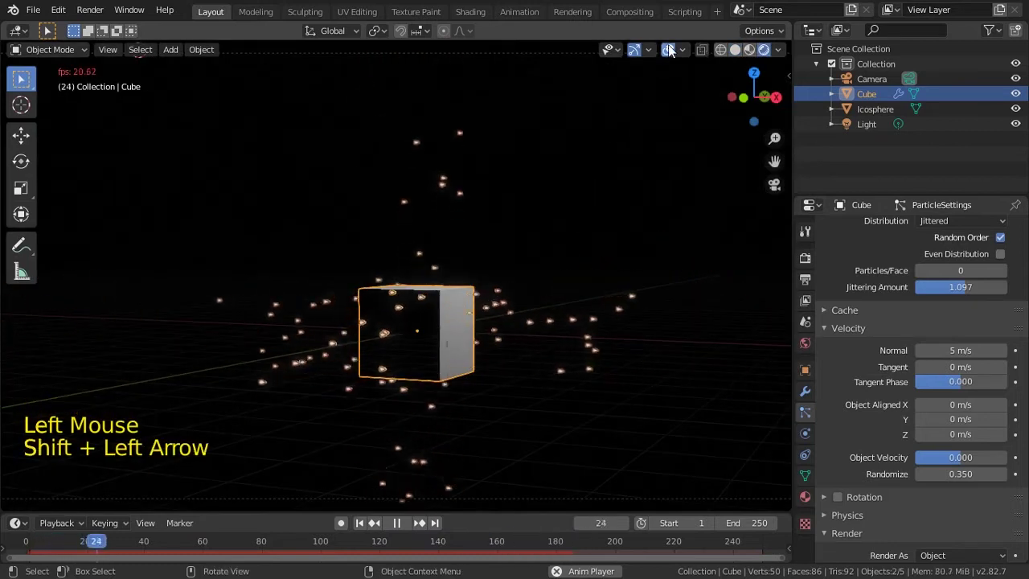
left_click(586, 317)
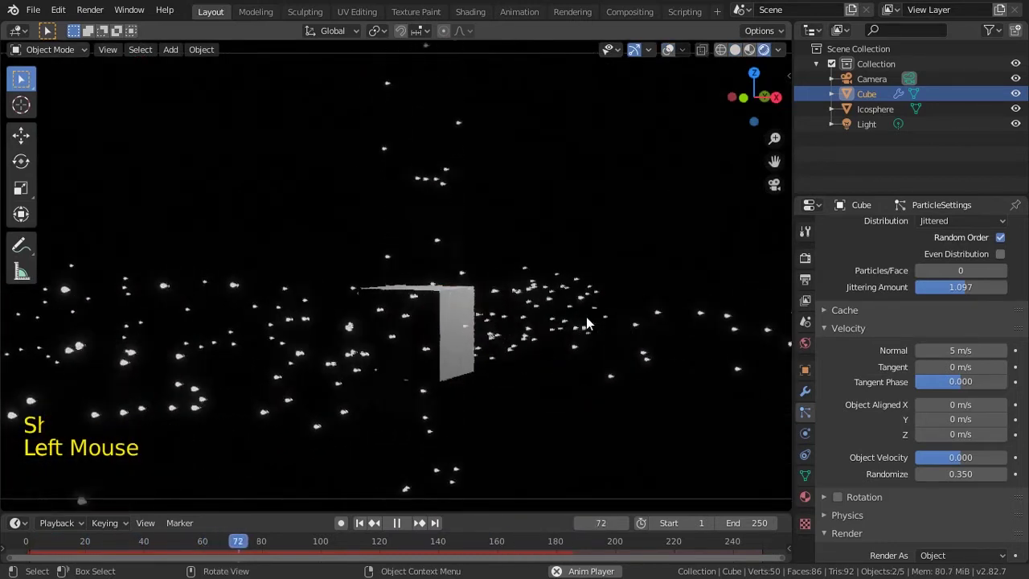
key("Escape")
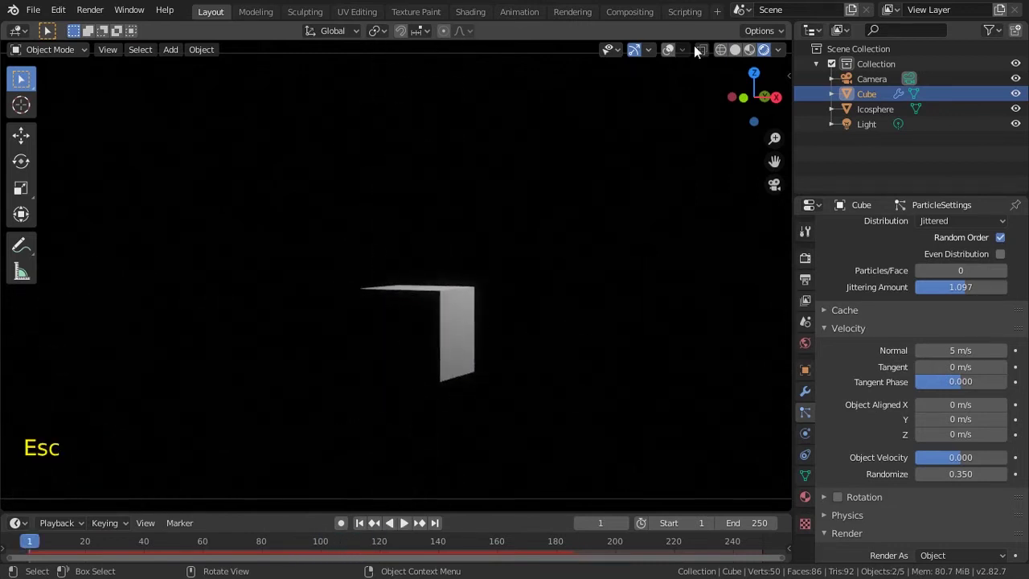
- Return to the front view in solid shading with overlays shown, and delete the cube
key("KP_1")
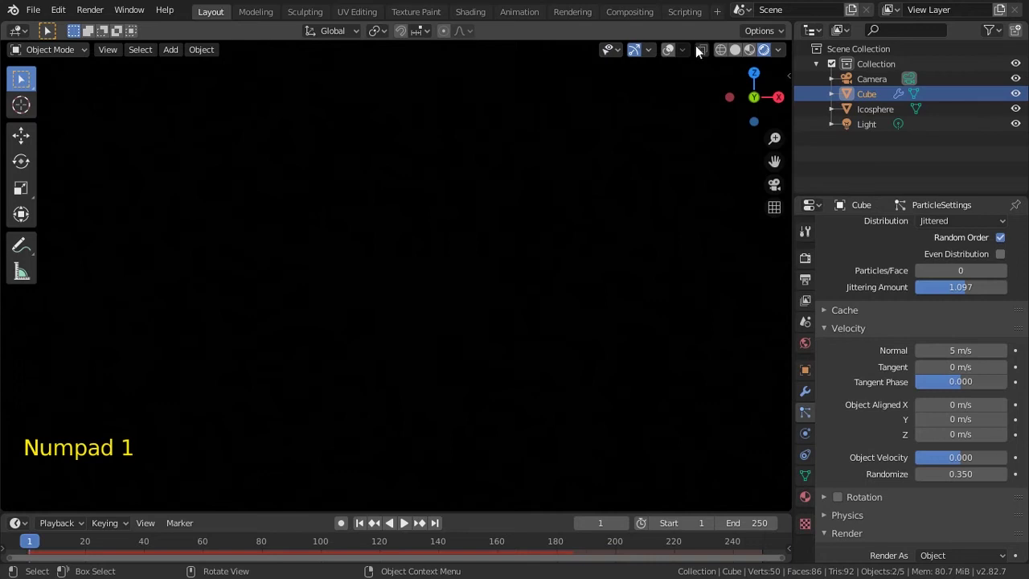
left_click(735, 49)
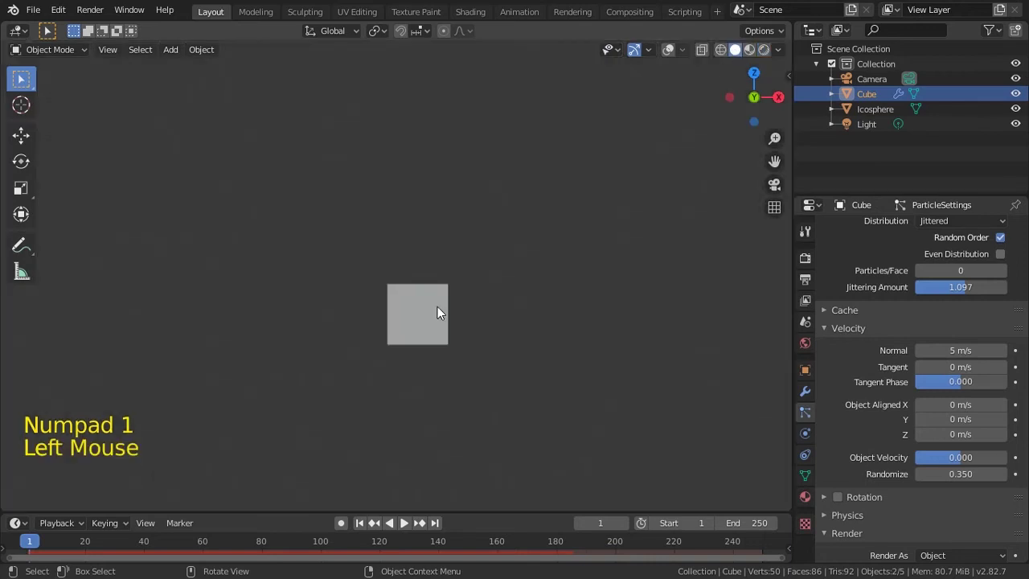
left_click(669, 49)
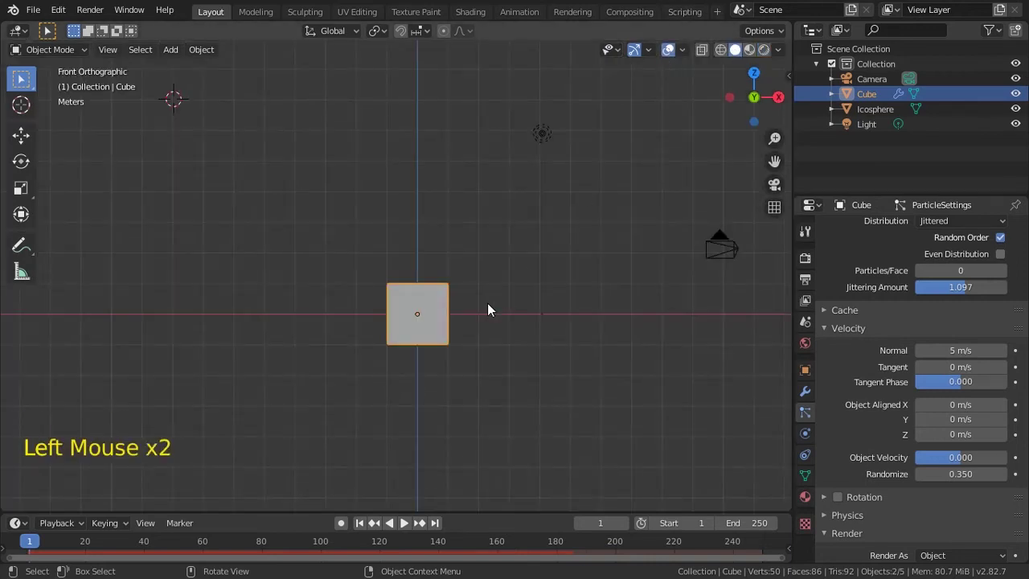
key("x")
left_click(436, 287)
key("shift+a")
mouse_move(437, 289)
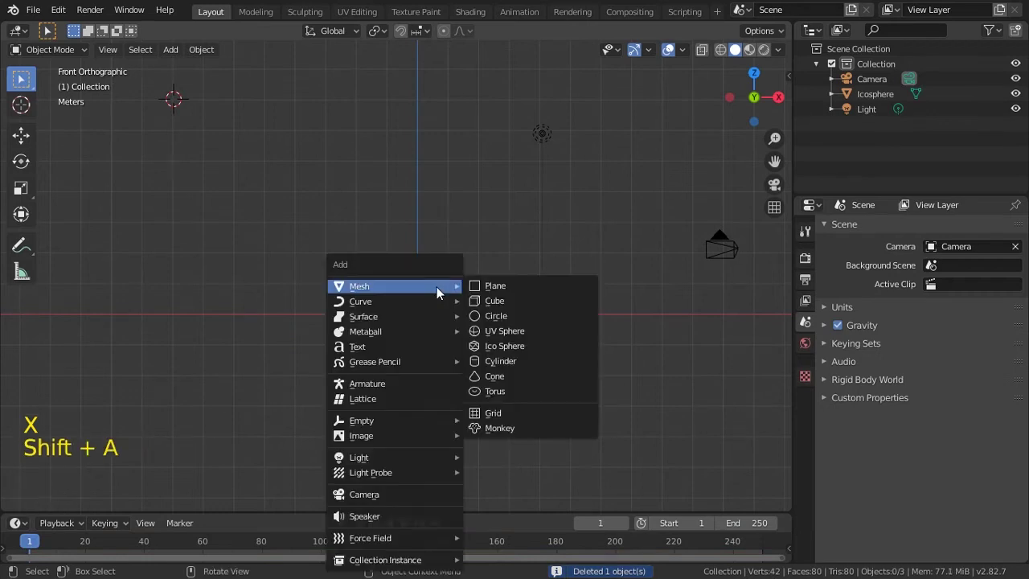
left_click(504, 346)
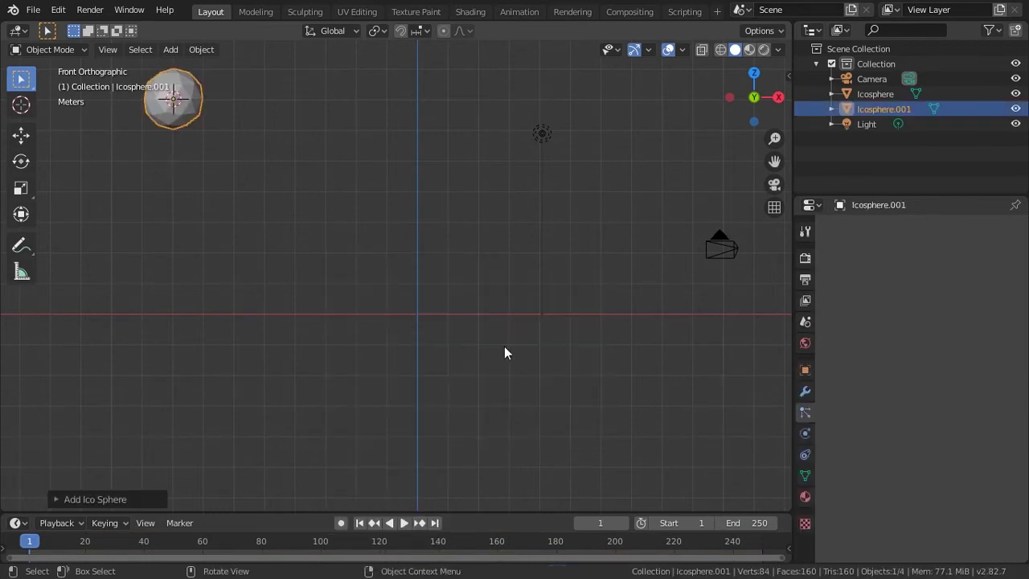
key("x")
left_click(504, 347)
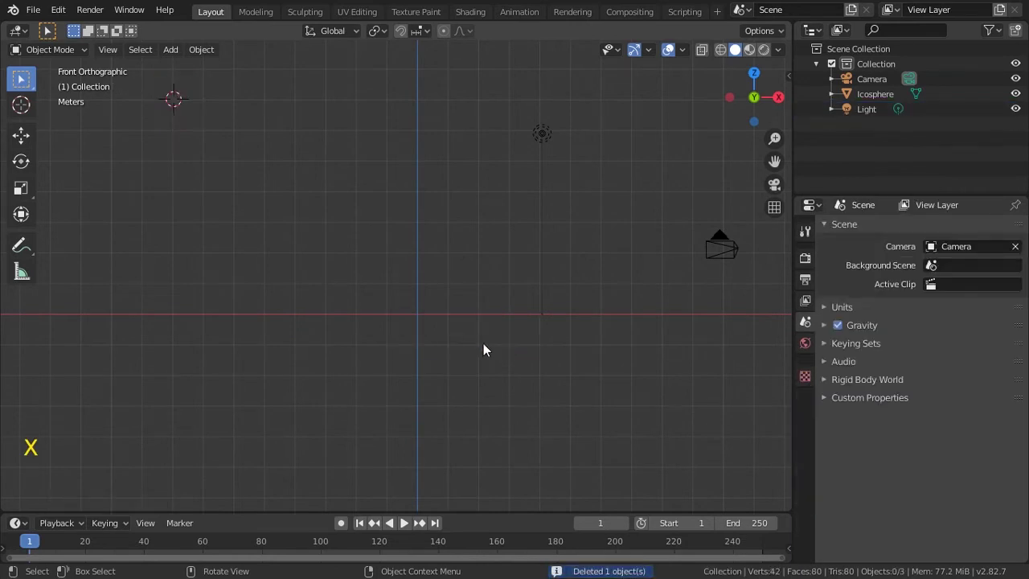
- Reset the 3D cursor to the world origin and add a UV sphere there
key("shift+c")
scroll(395, 366, "up", 2)
scroll(402, 368, "down", 2)
scroll(410, 368, "up", 5)
middle_click_drag(391, 392, 514, 181, "shift")
key("shift+a")
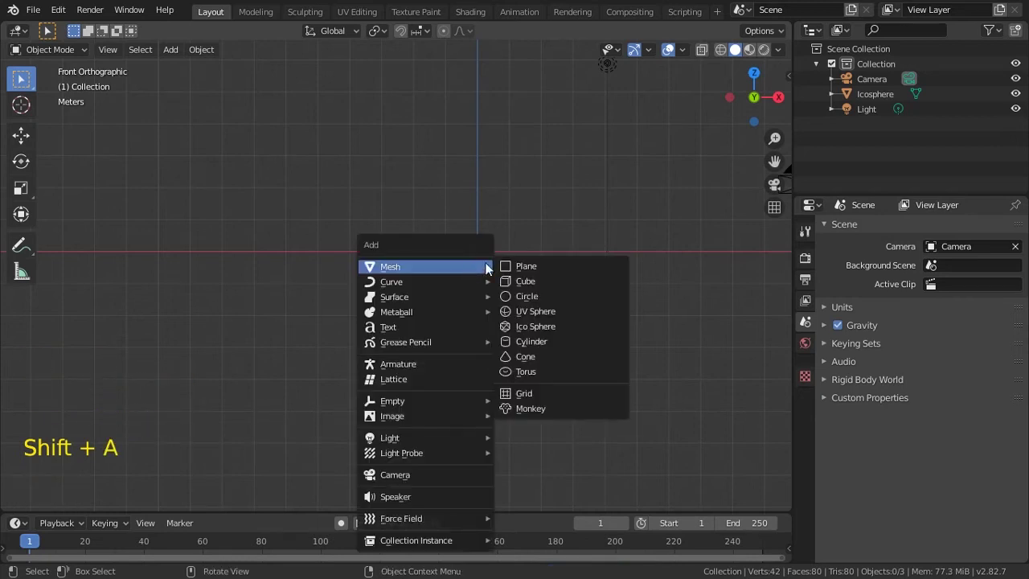
left_click(535, 311)
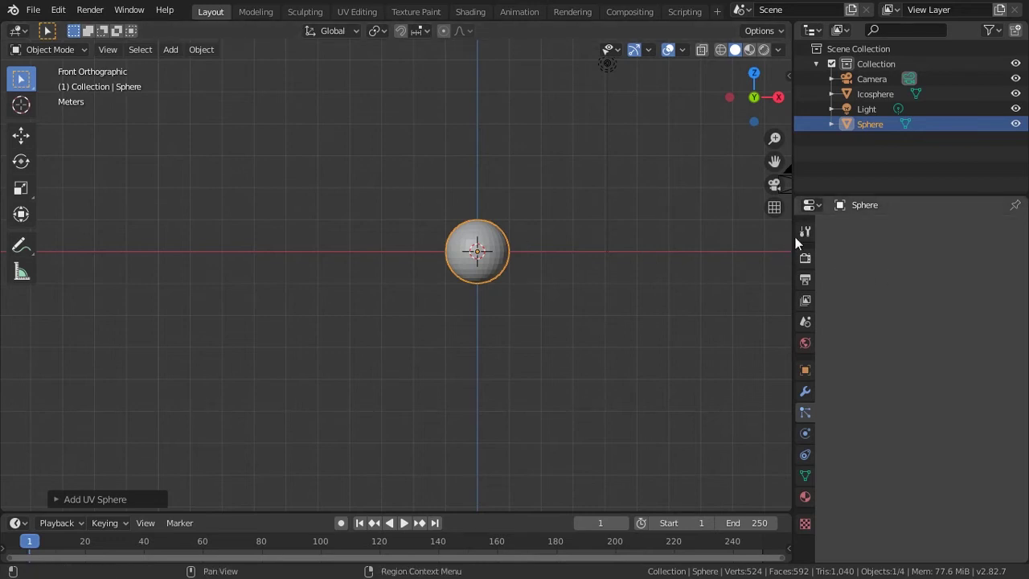
- Add a particle system to the sphere and assign the existing ParticleSettings data block to it
left_click(807, 412)
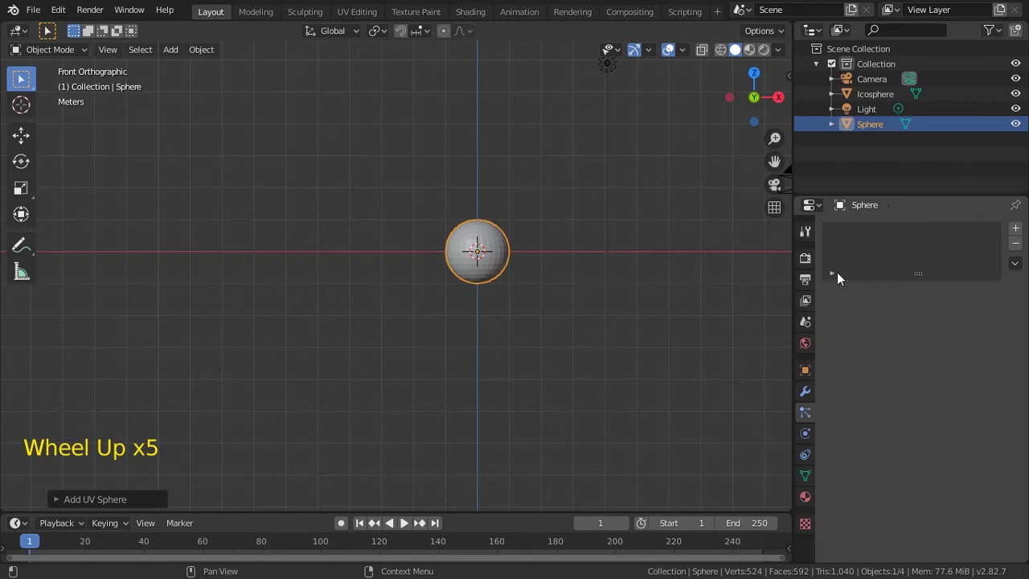
left_click(1015, 265)
left_click(1016, 228)
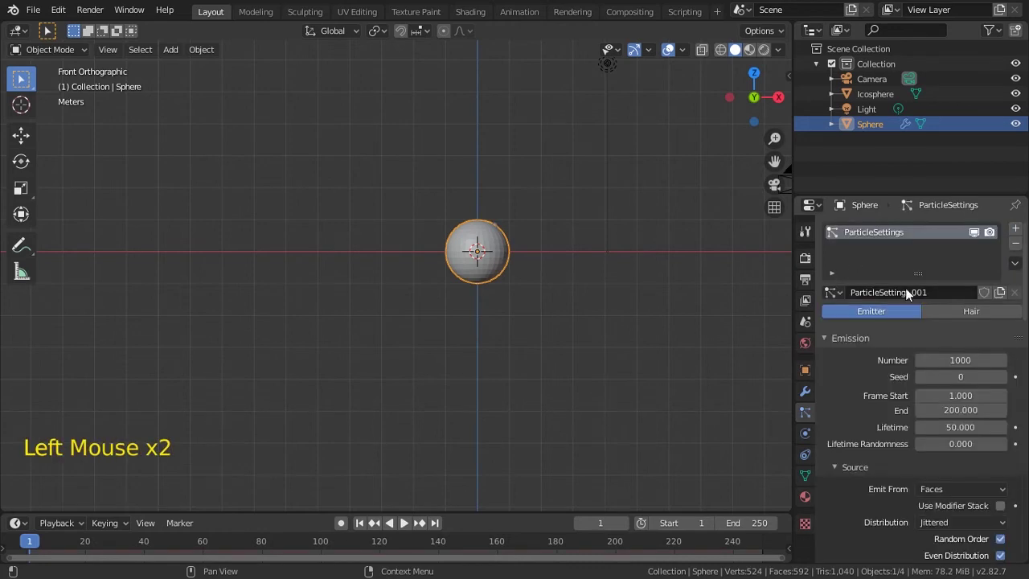
left_click(834, 292)
left_click(747, 315)
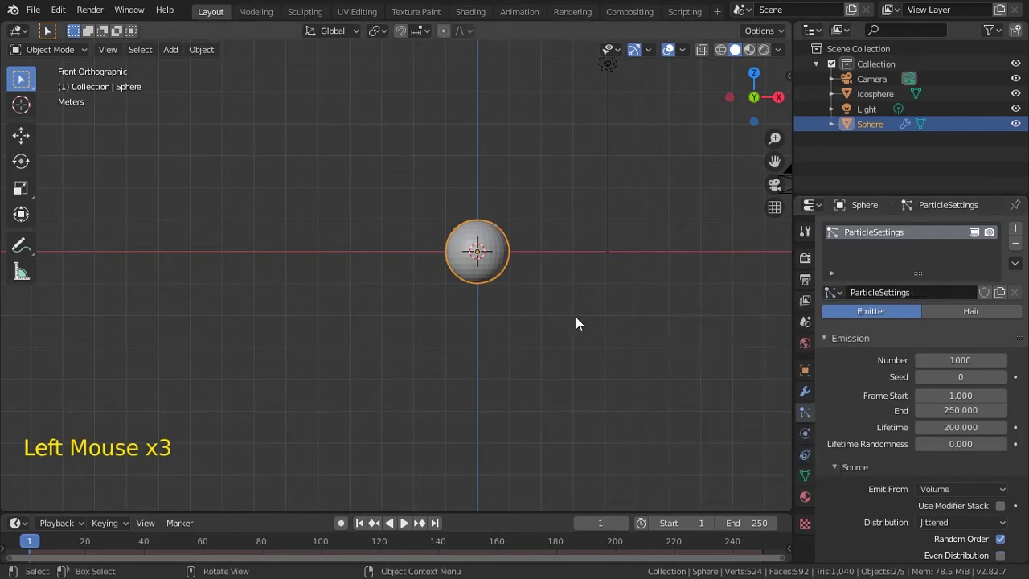
- Play the sphere's particle emission from the front view, check it through the camera, and return to the first frame
key("space")
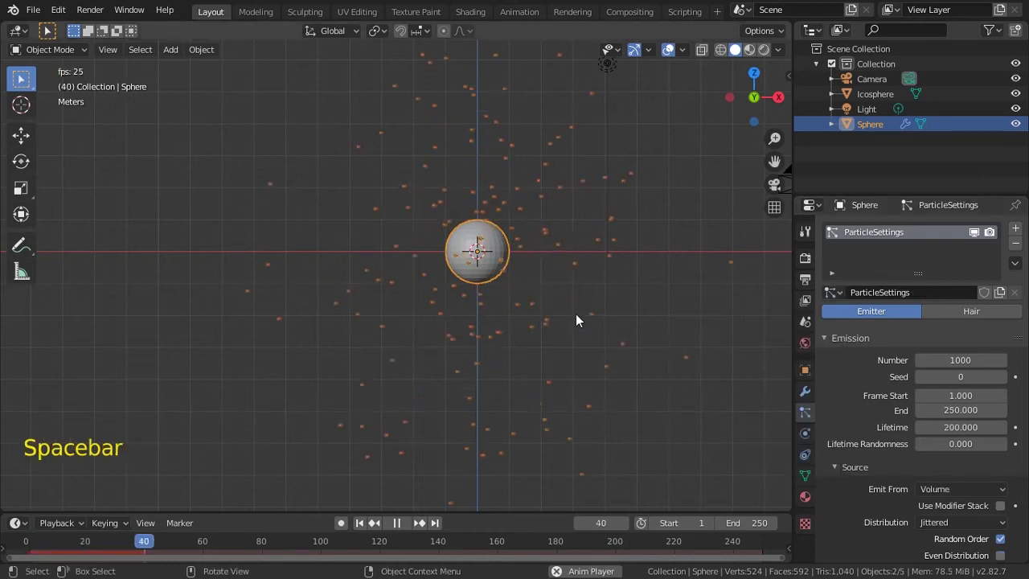
key("space")
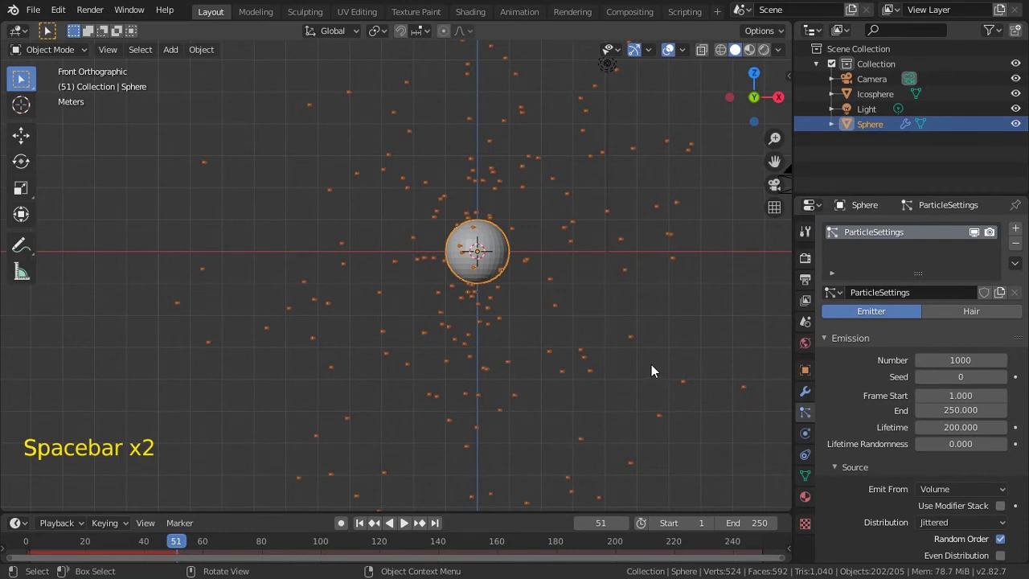
key("KP_0")
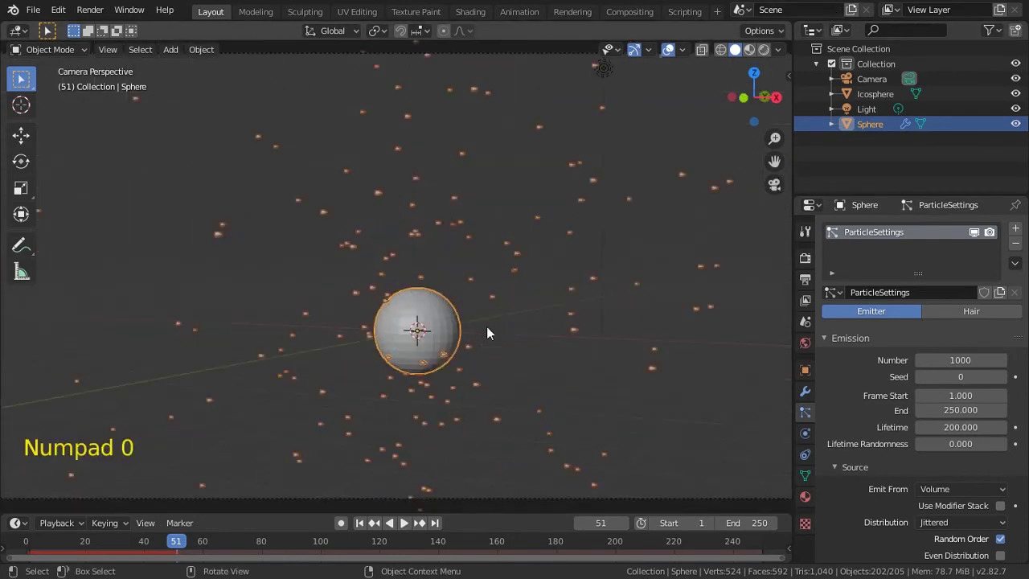
key("shift+Left")
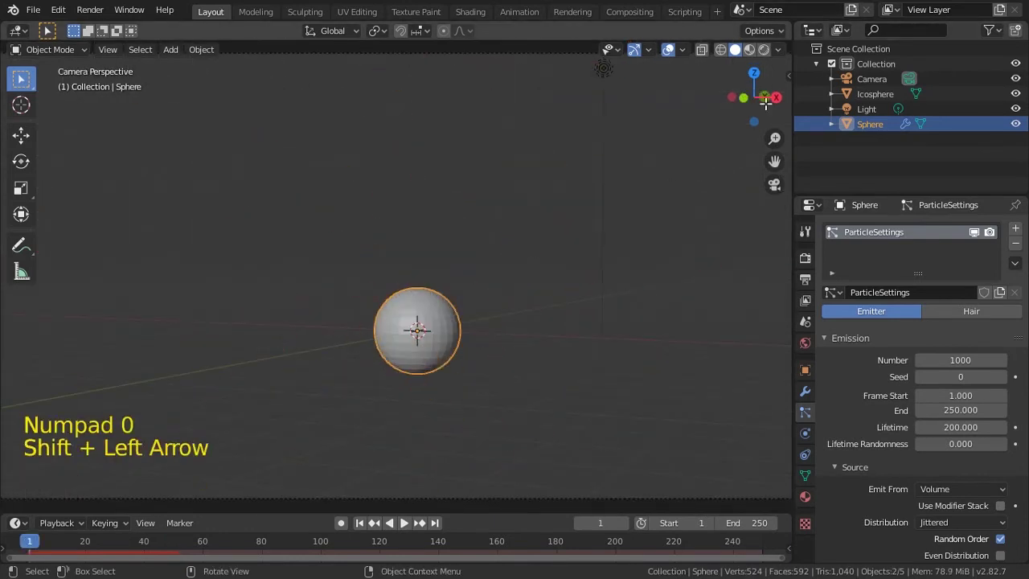
- Preview the sphere's emission in rendered shading with overlays hidden, and show the overlays again
left_click(762, 50)
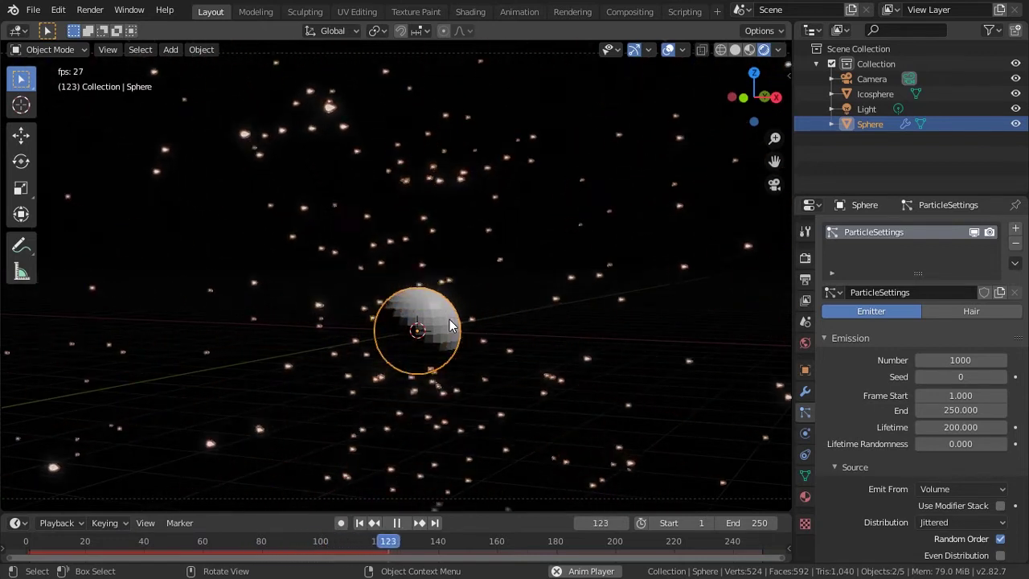
left_click(671, 47)
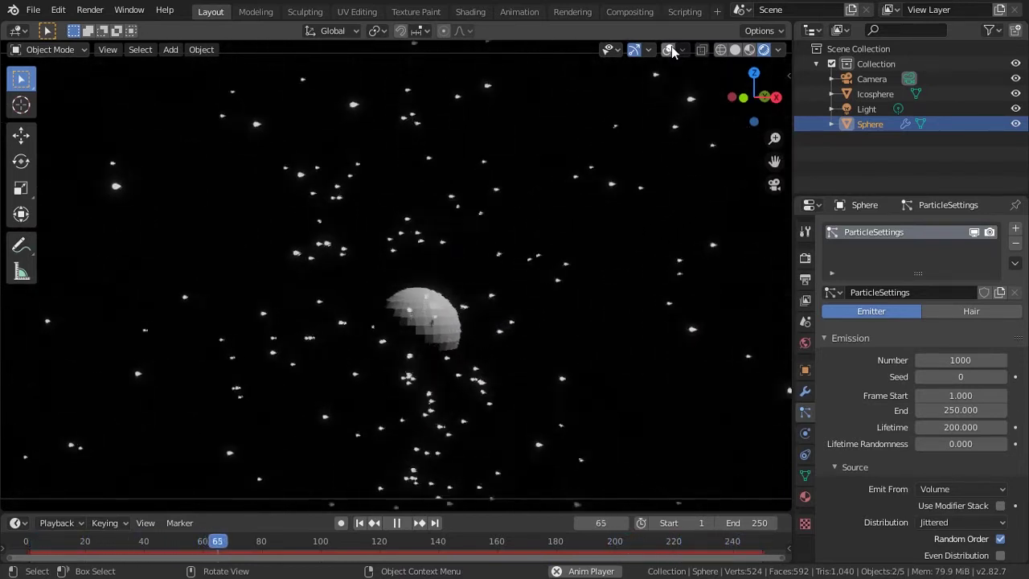
left_click(672, 48)
key("Escape")
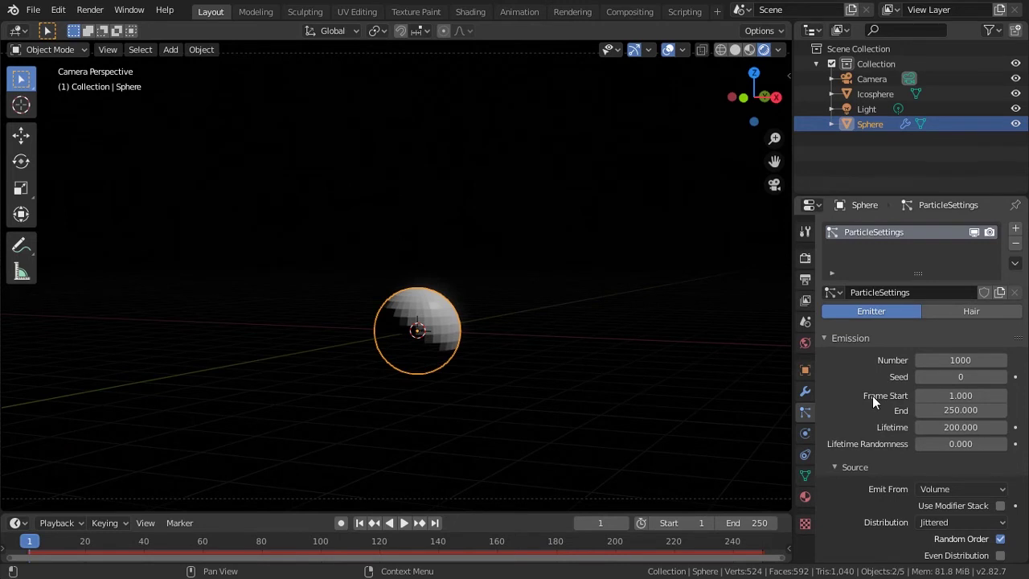
- Set the sphere's particle emission source to Faces and replay the animation from the first frame
scroll(872, 395, "down", 2)
scroll(872, 396, "up", 4)
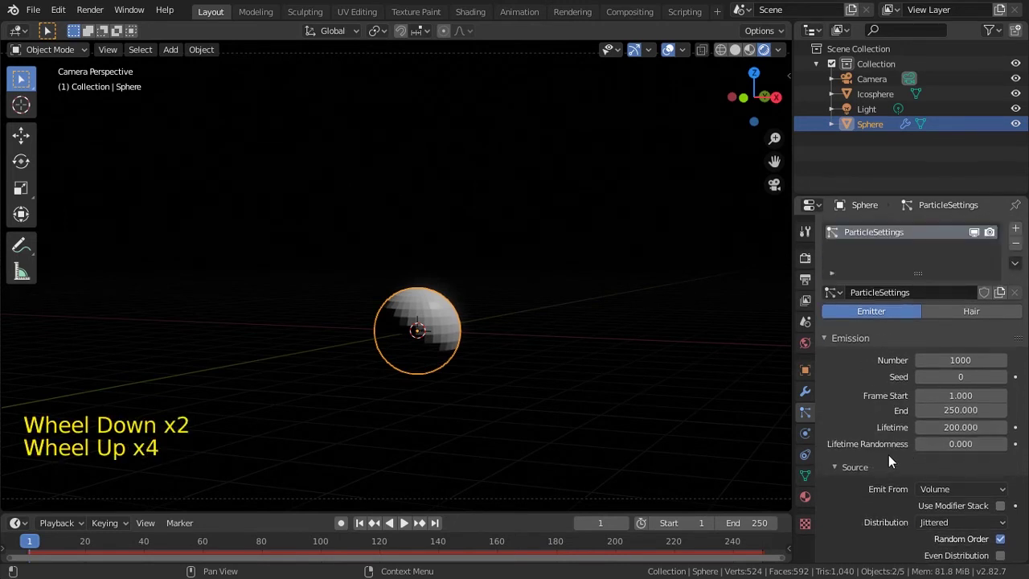
scroll(885, 453, "down", 3)
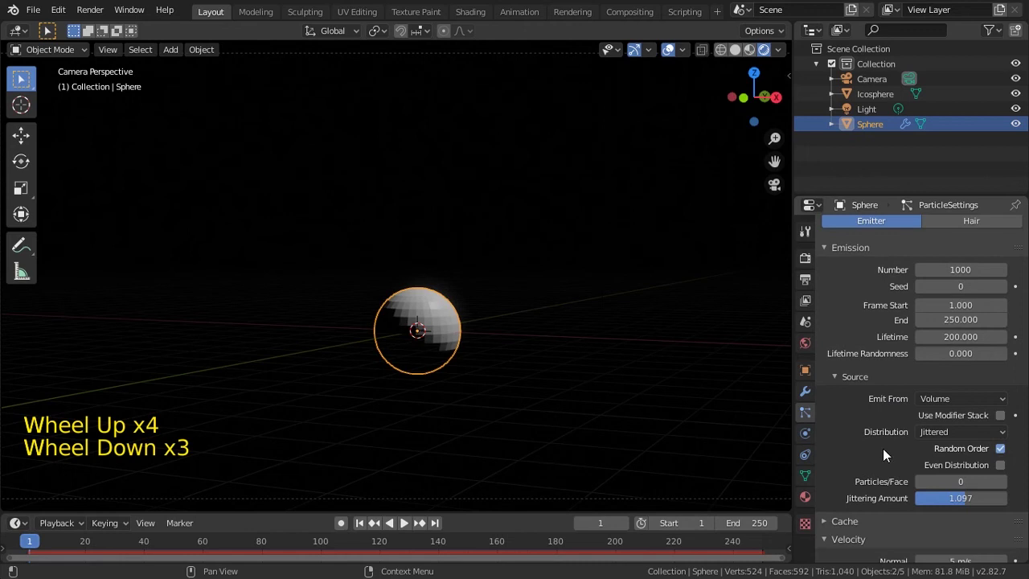
left_click(931, 400)
left_click(942, 433)
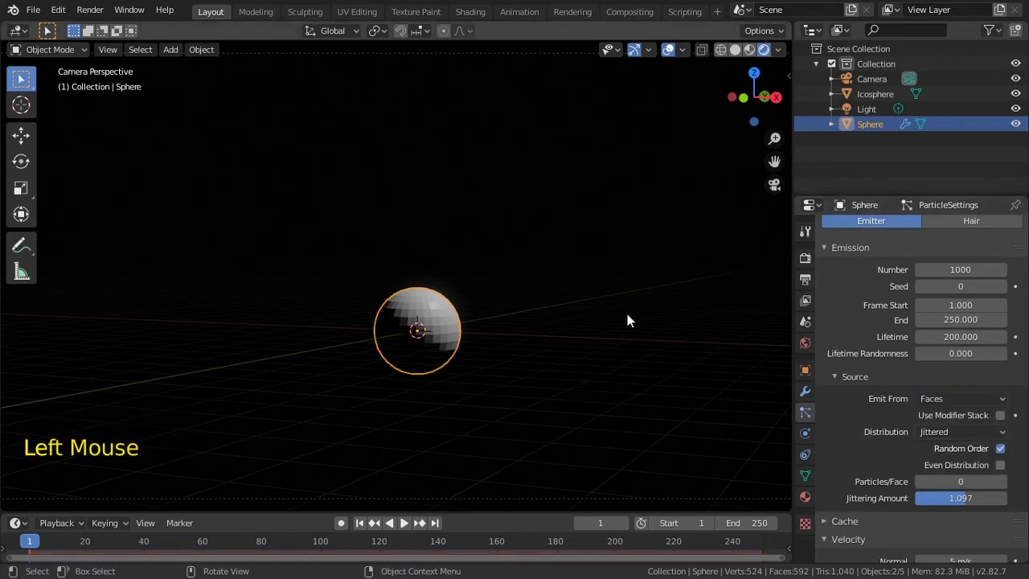
key("shift+Left")
key("space")
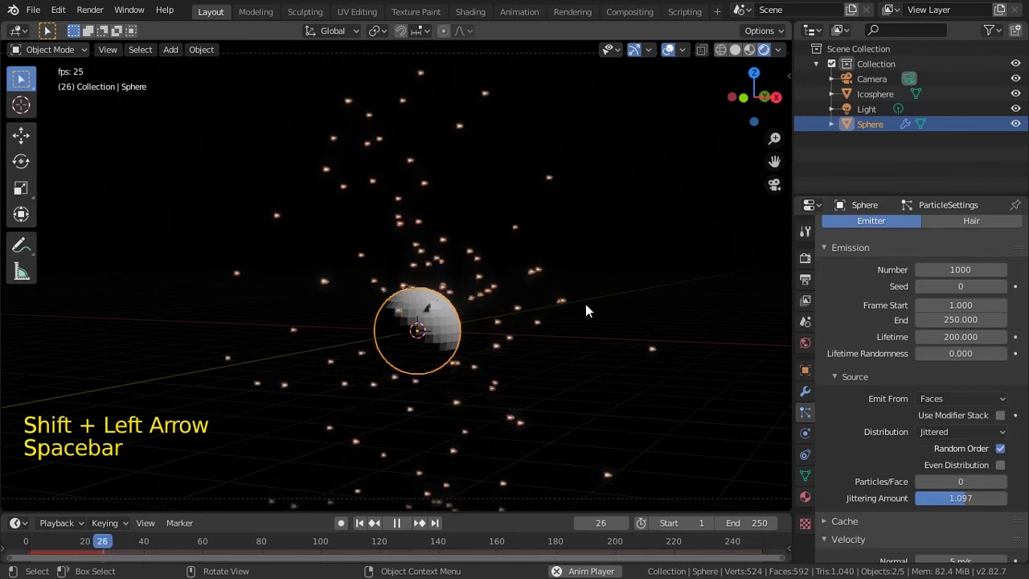
- Turn Random Order off and play the emission with Even Distribution on and then off
key("Escape")
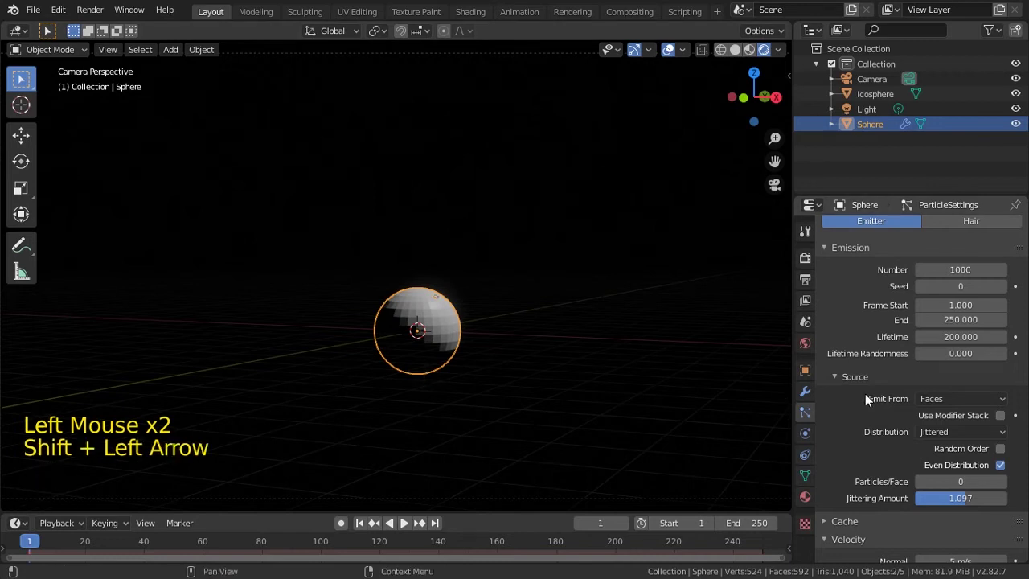
key("space")
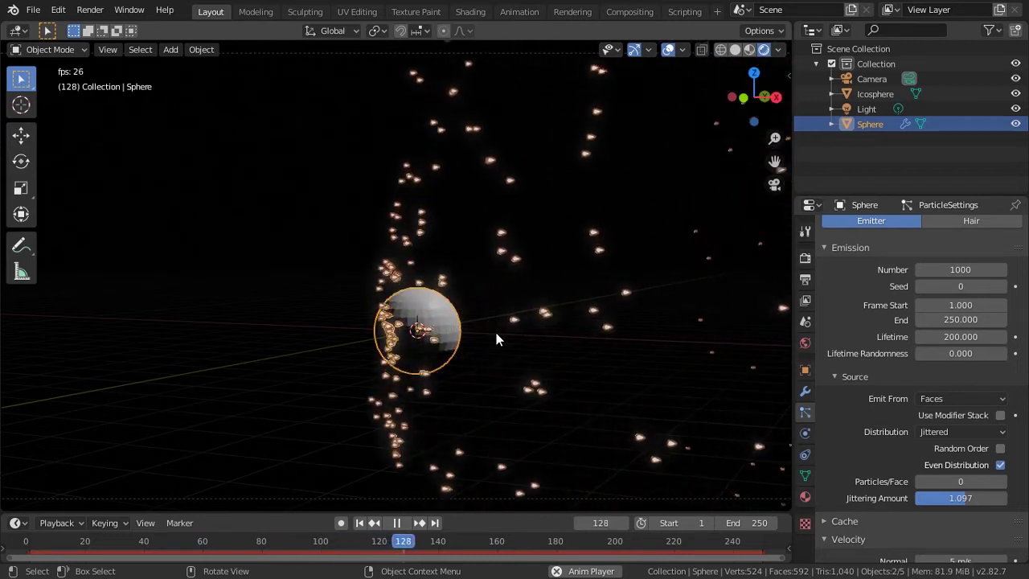
key("Escape")
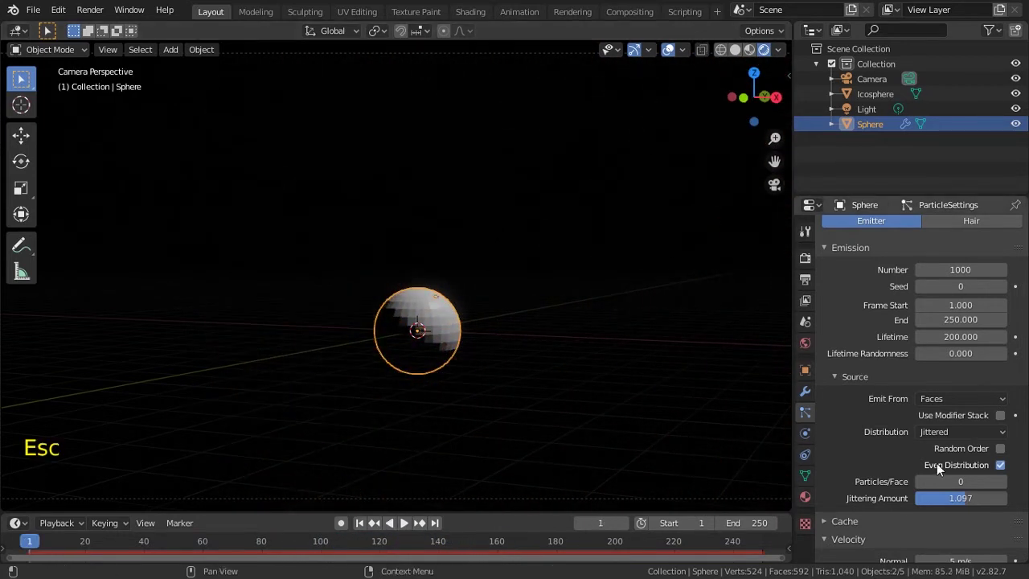
left_click(1001, 464)
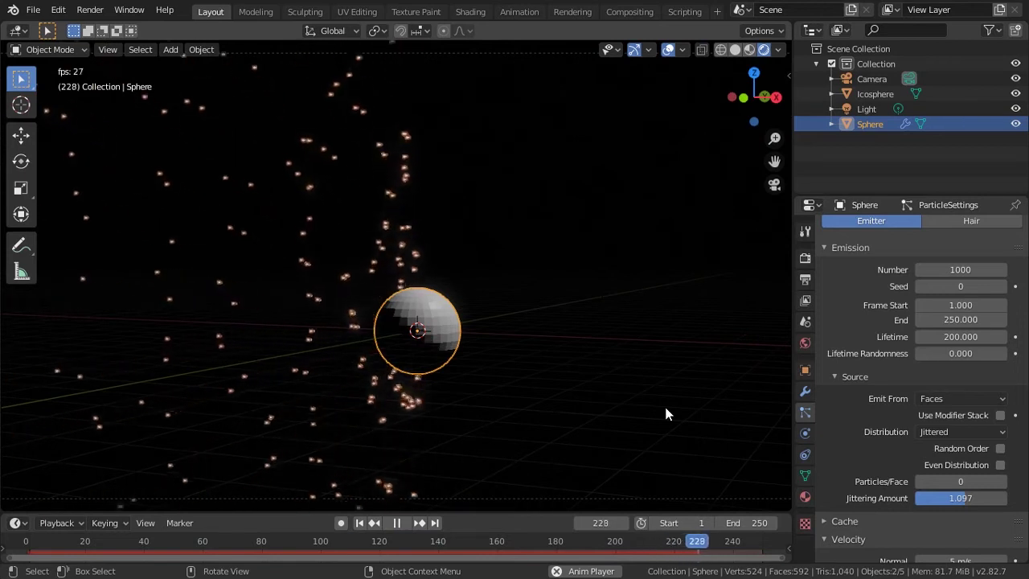
- Turn Random Order and Even Distribution back on and play the sphere's emission from the first frame, hiding the overlays
key("Escape")
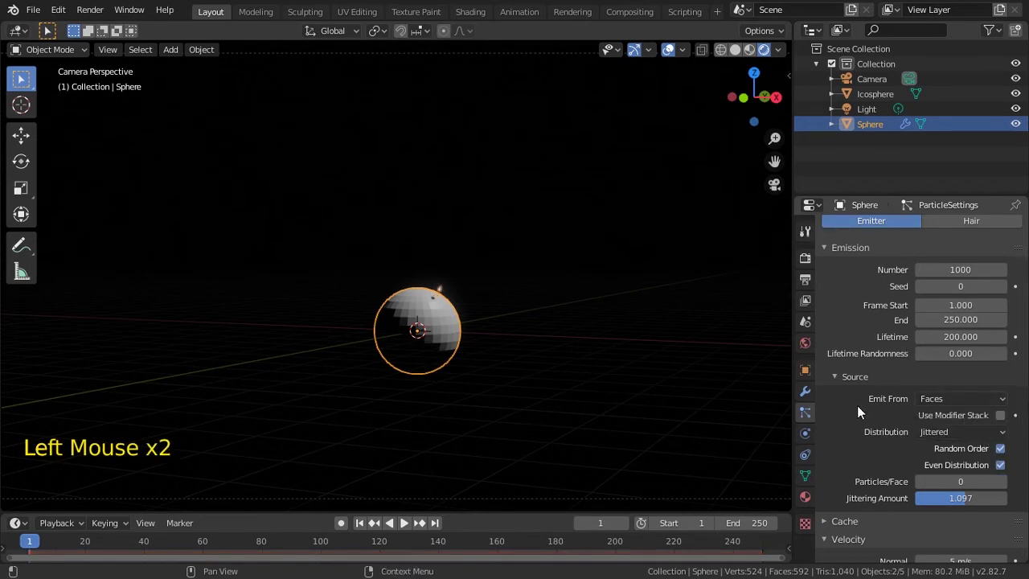
scroll(857, 404, "down", 3)
key("shift+Left")
key("space")
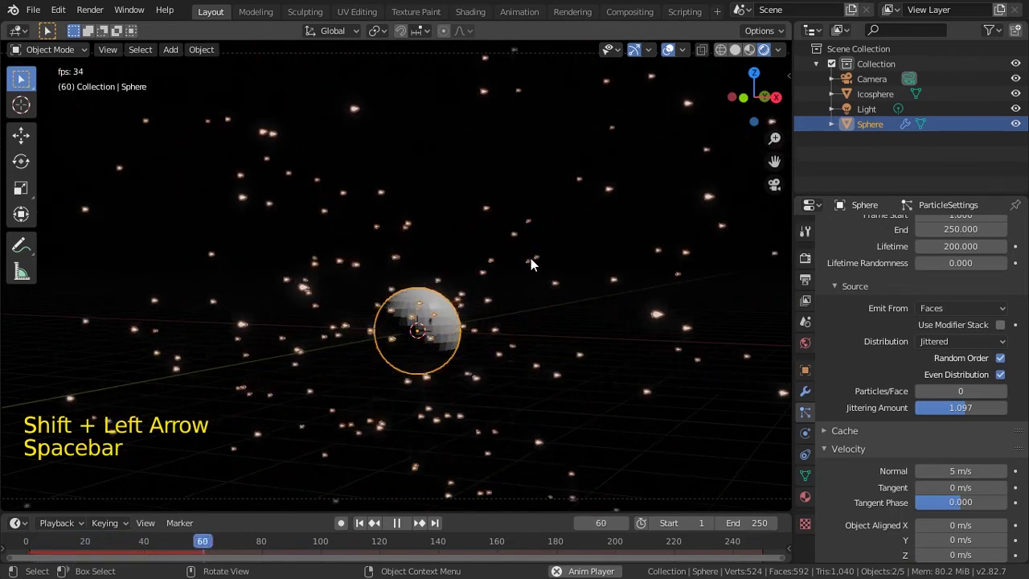
left_click(669, 50)
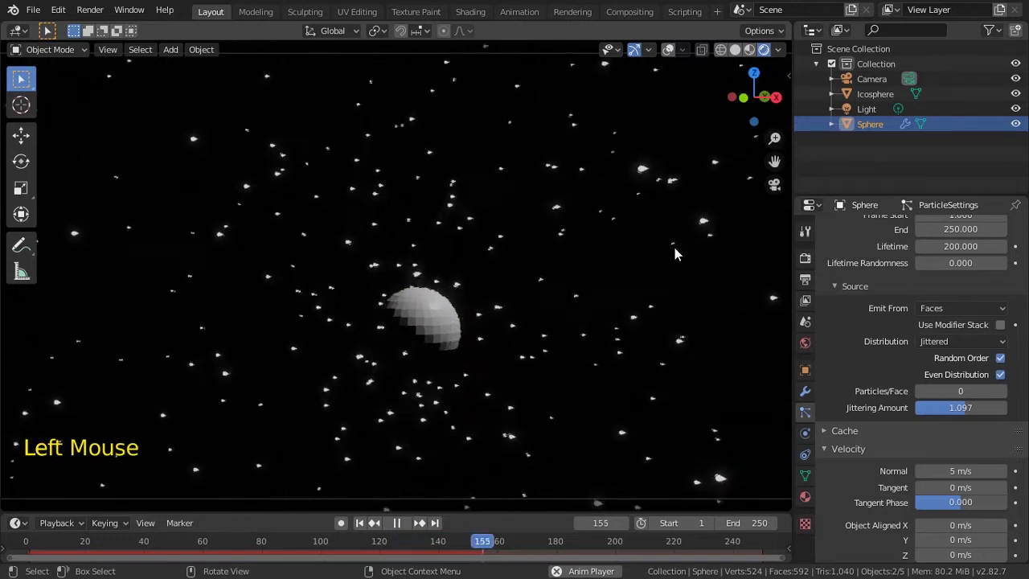
key("Escape")
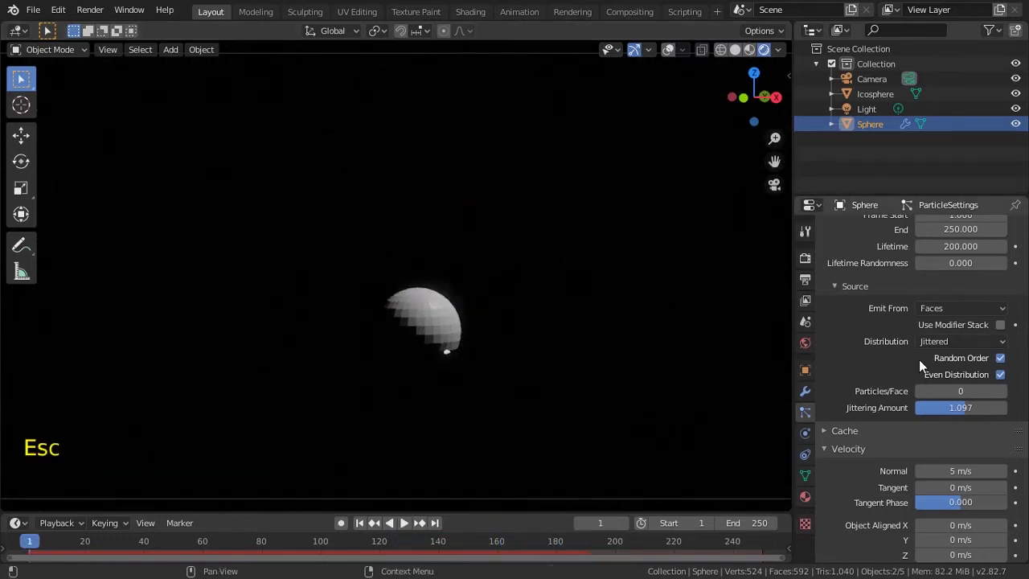
- Set the particles' Normal velocity to 1 m/s and play the emission from the first frame
scroll(887, 356, "down", 2)
left_click(955, 411)
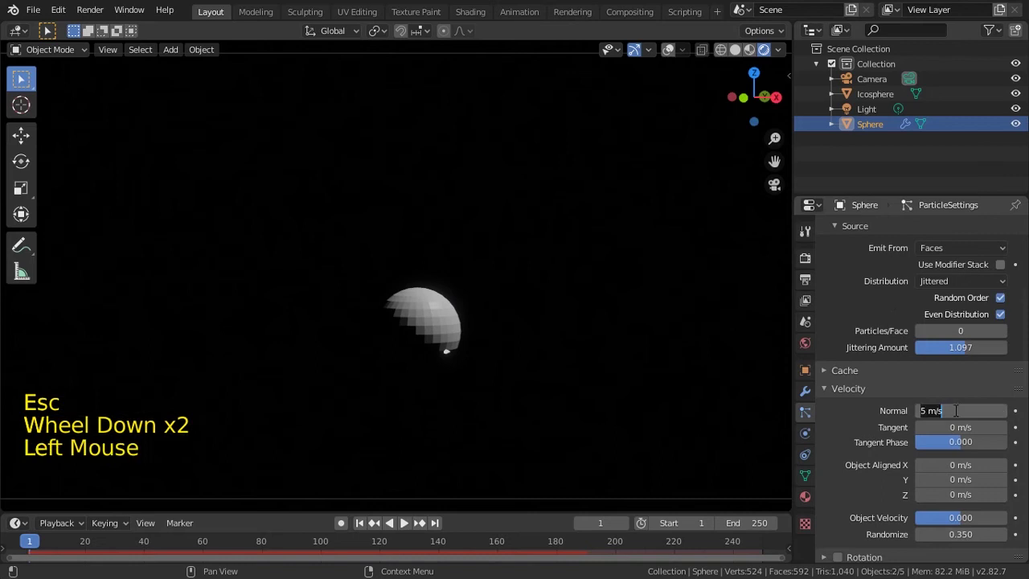
key("shift+Left")
key("space")
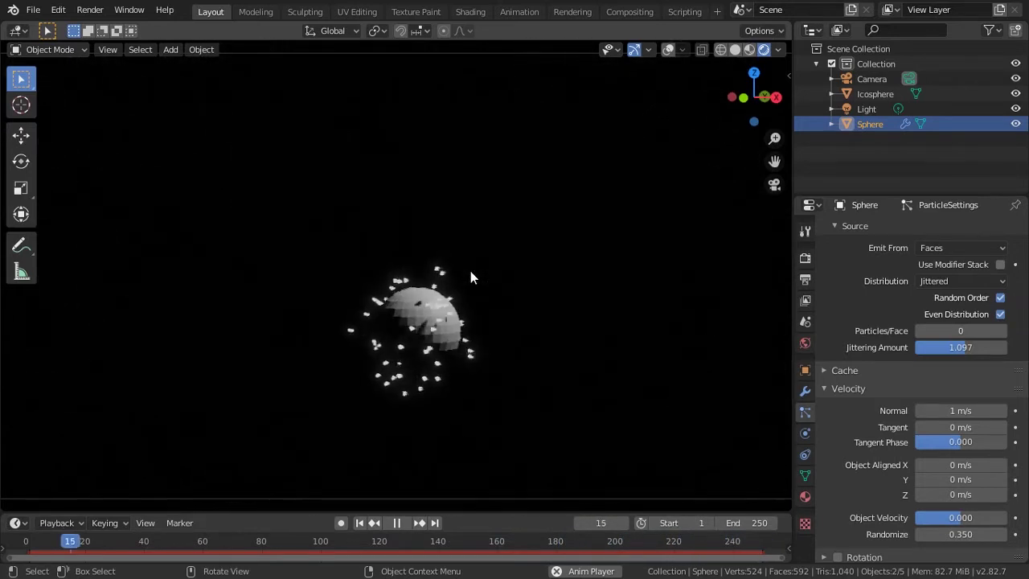
key("Escape")
- Save the Blender file in the Particulas folder, picking the existing Partc02.blend
key("ctrl+s")
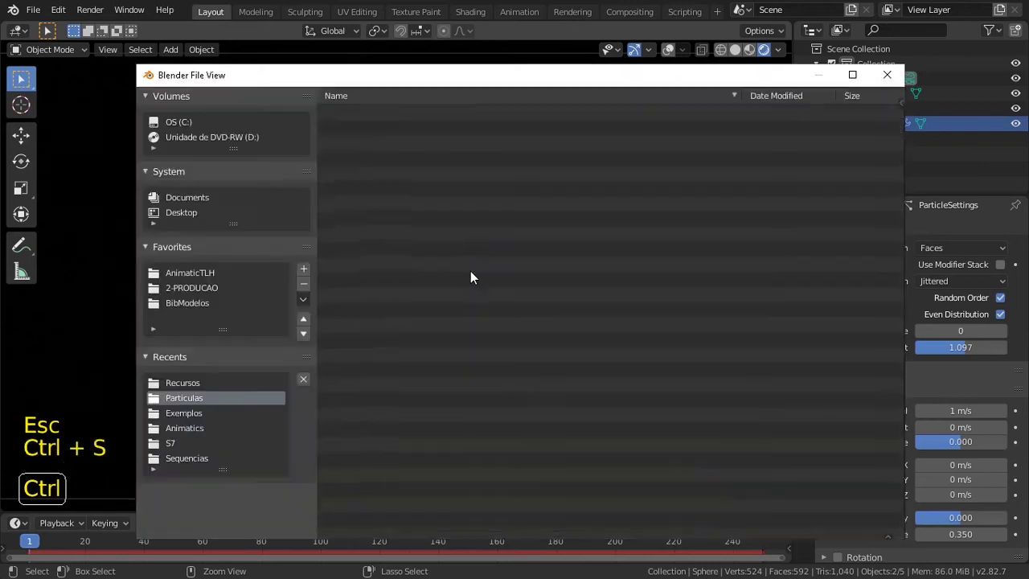
left_click(390, 146)
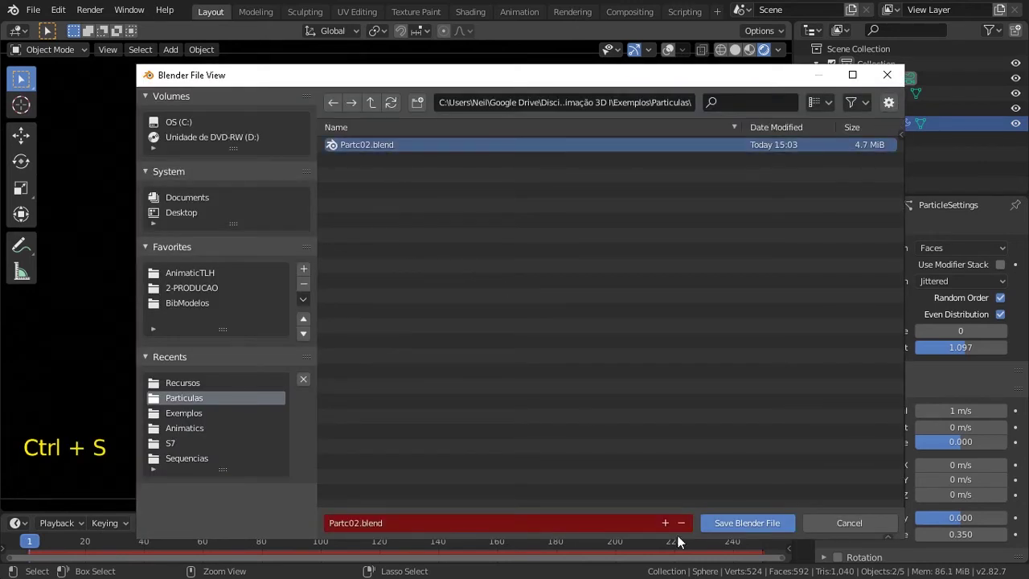
left_click(748, 523)
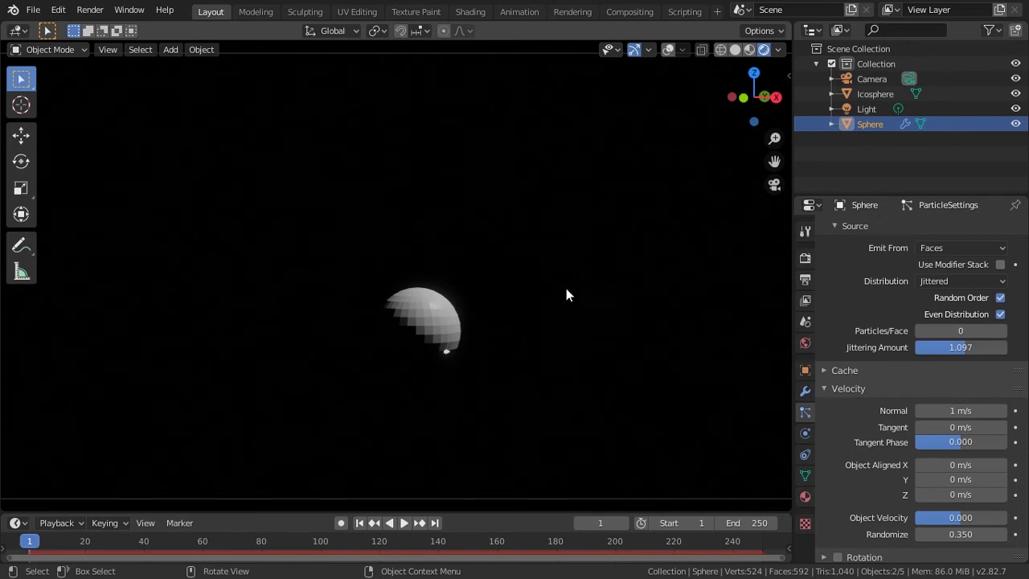
- Collapse the Velocity settings and review the particle system's Render and Field Weights settings
left_click(826, 389)
scroll(861, 463, "down", 6)
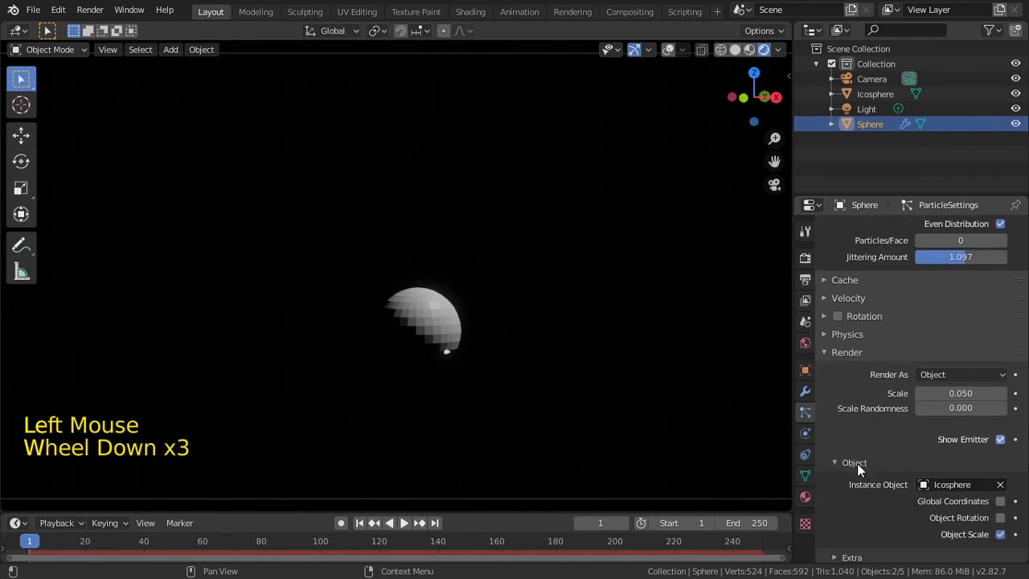
scroll(857, 466, "down", 7)
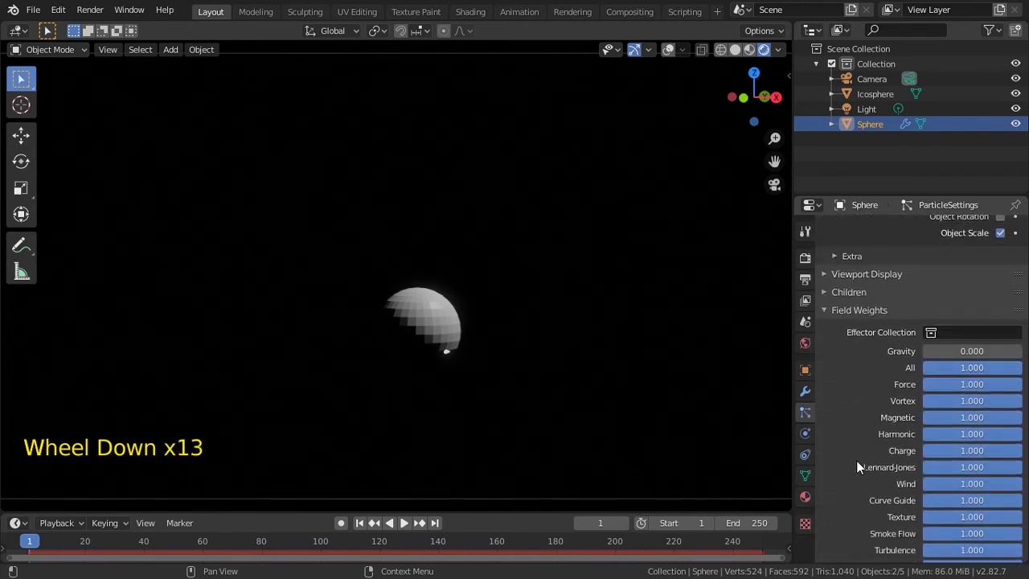
scroll(857, 466, "down", 3)
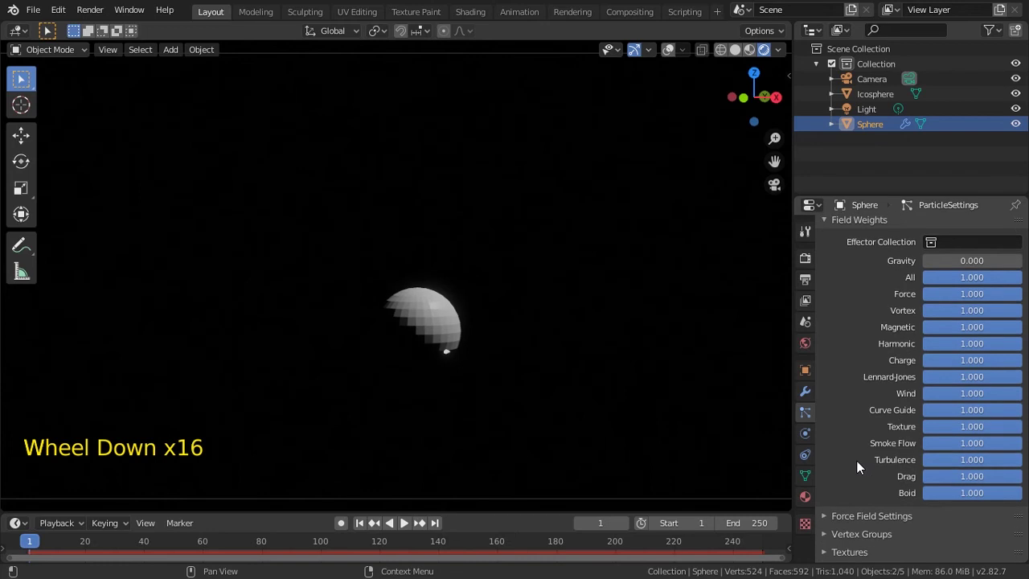
scroll(857, 466, "up", 12)
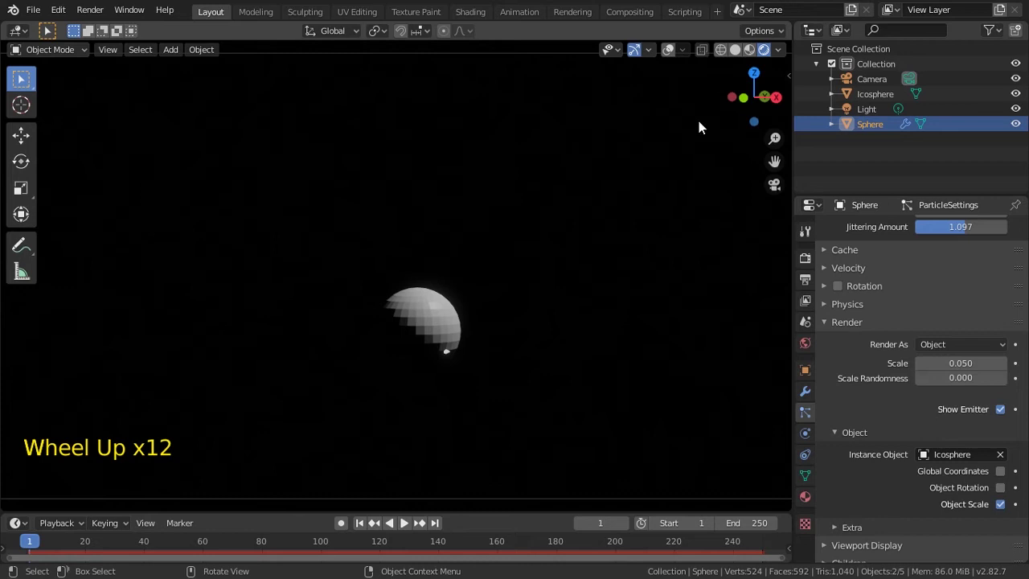
- Switch the viewport to solid shading in front view, show the overlays again, and reframe the sphere
left_click(751, 49)
left_click(734, 49)
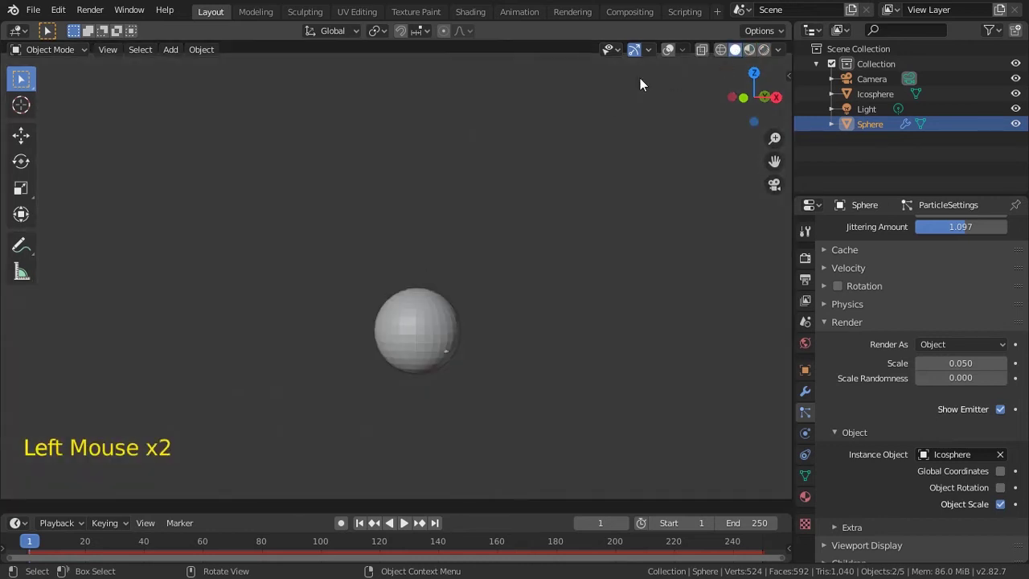
left_click(754, 51)
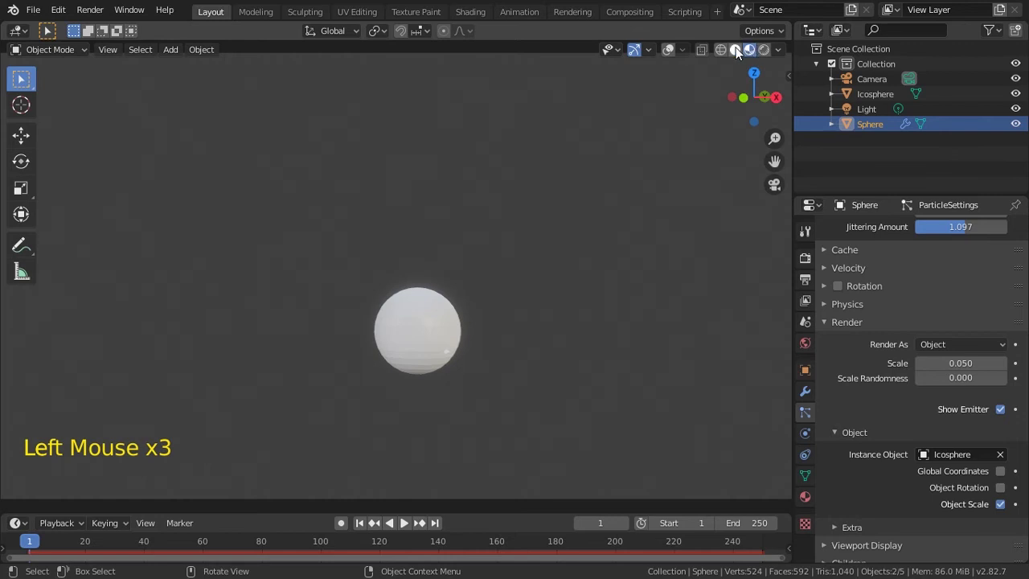
left_click(736, 50)
key("KP_1")
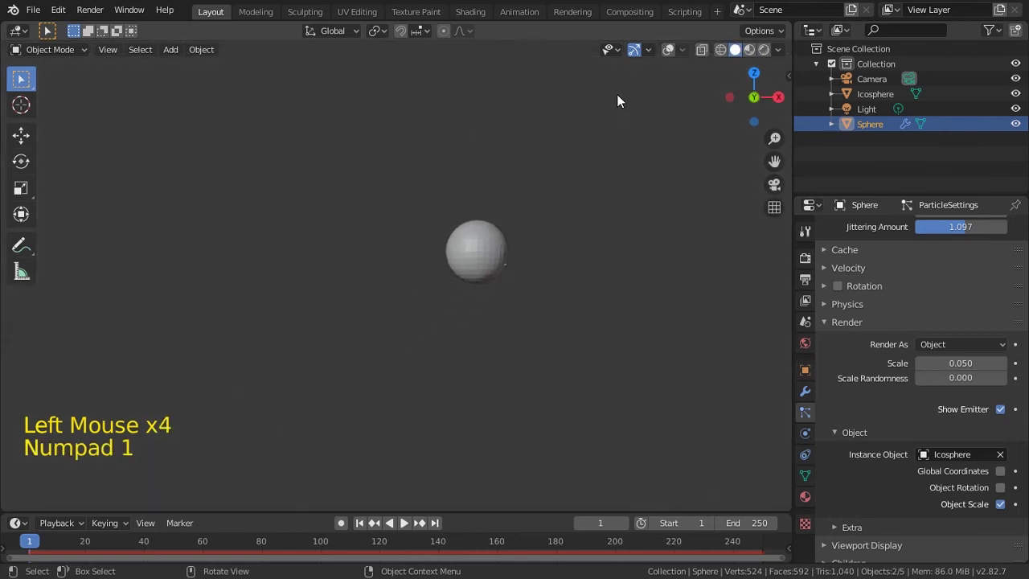
left_click(667, 50)
middle_click_drag(498, 187, 402, 292, "shift")
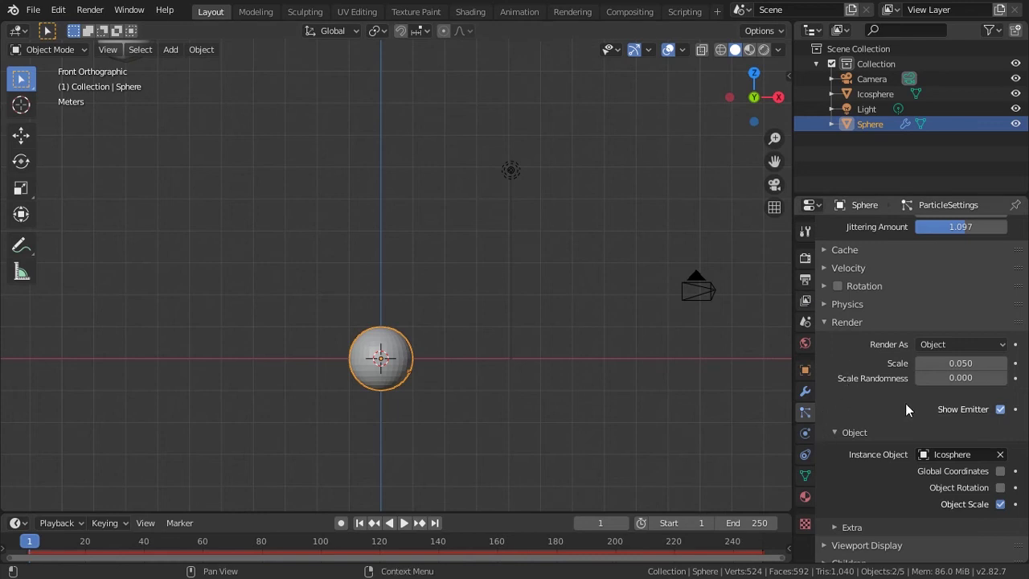
- Set the Gravity field weight to 1.000 and play the sphere's particle emission
scroll(905, 403, "down", 6)
left_click_drag(933, 443, 1021, 443)
key("space")
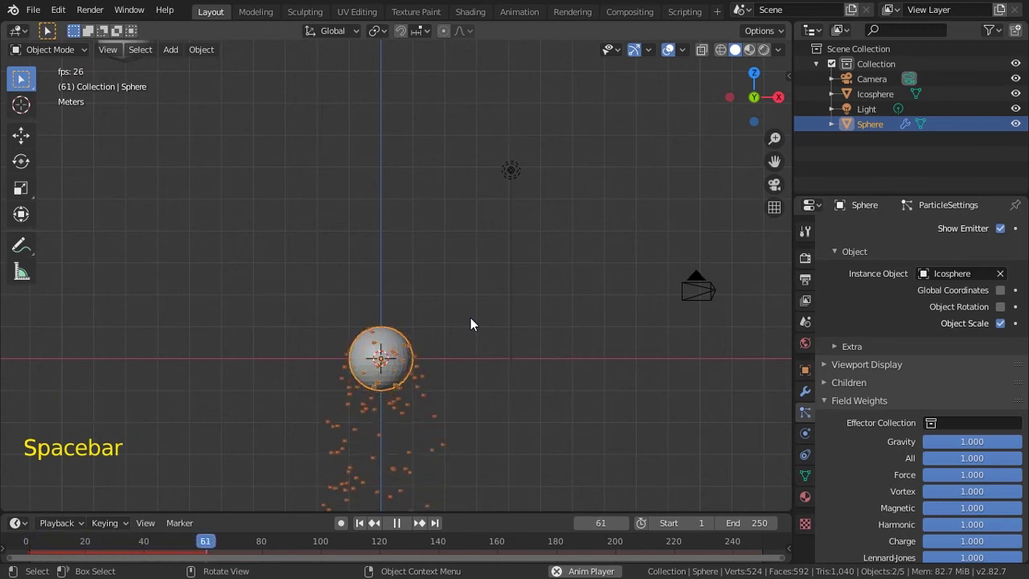
key("space")
- Set the particle render Scale to 0.130 and replay the emission from the first frame
scroll(884, 423, "up", 3)
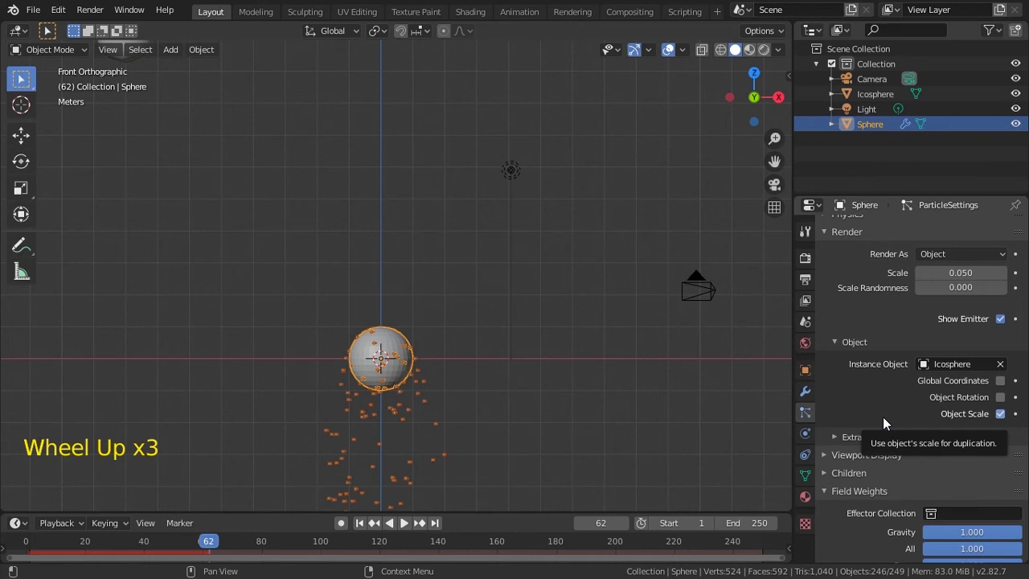
scroll(883, 417, "up", 2)
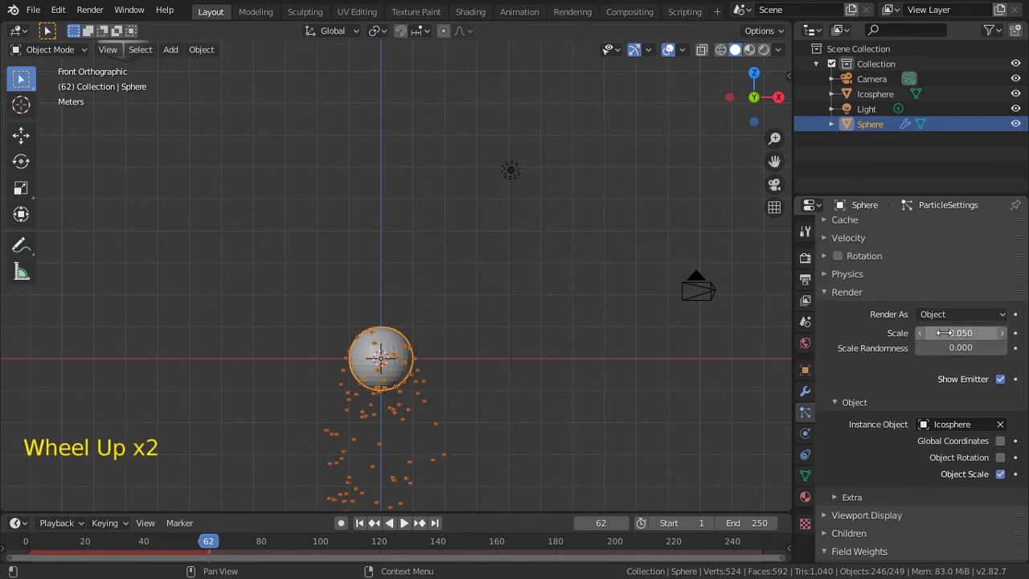
left_click_drag(943, 332, 977, 333)
key("shift+Left")
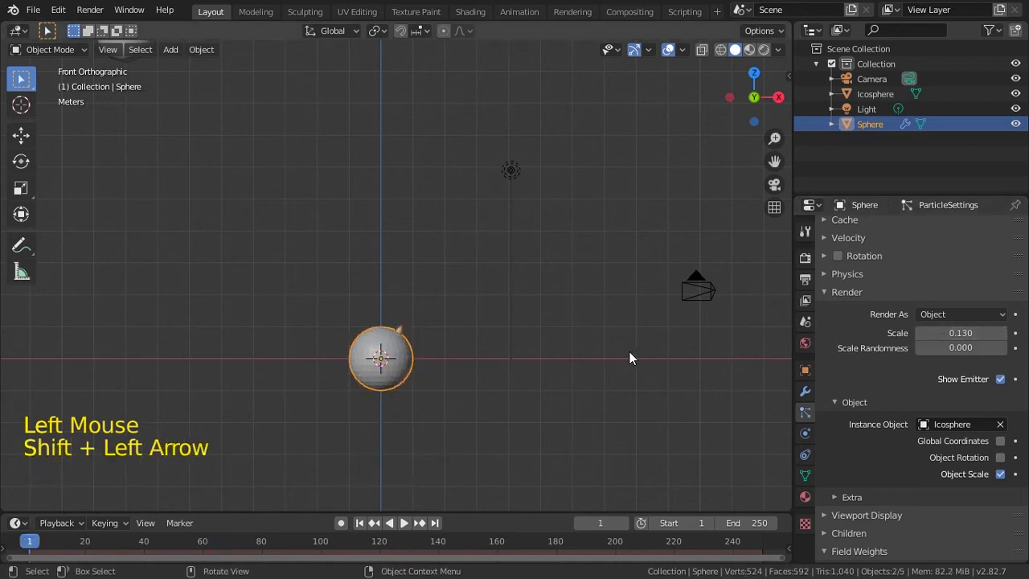
key("space")
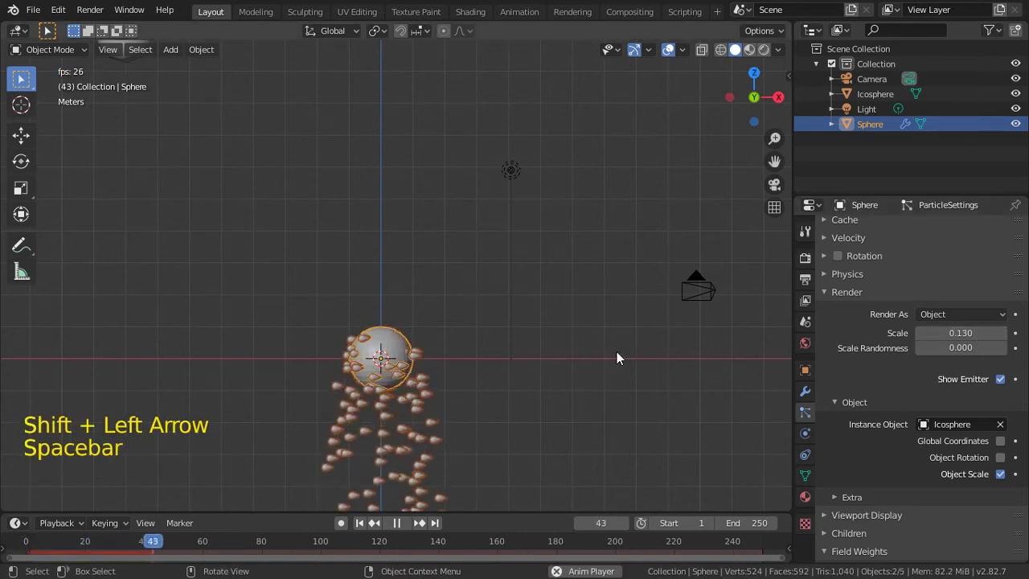
key("Escape")
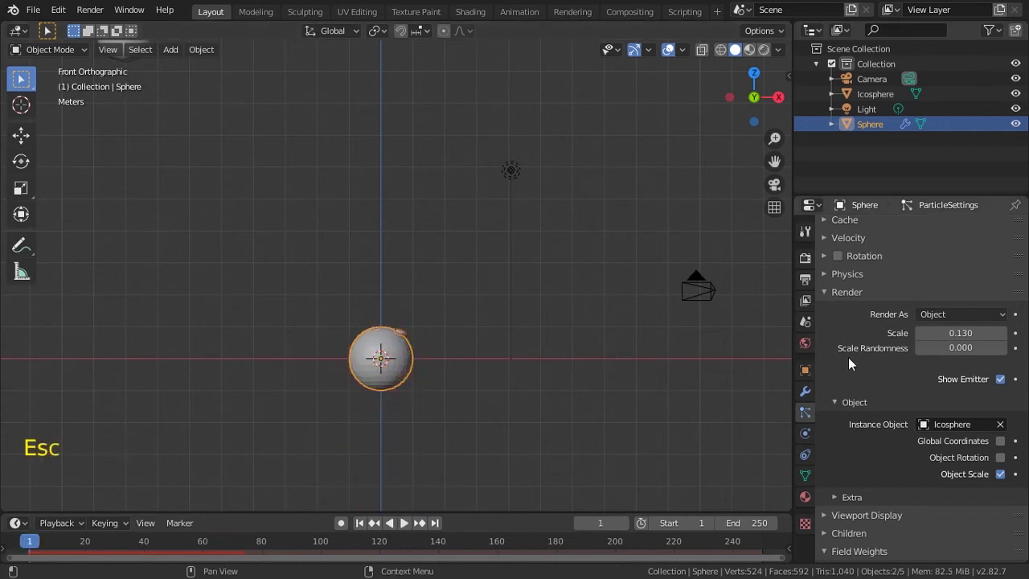
- Set the particles' Normal velocity to 0 m/s and play the emission
scroll(916, 390, "down", 1)
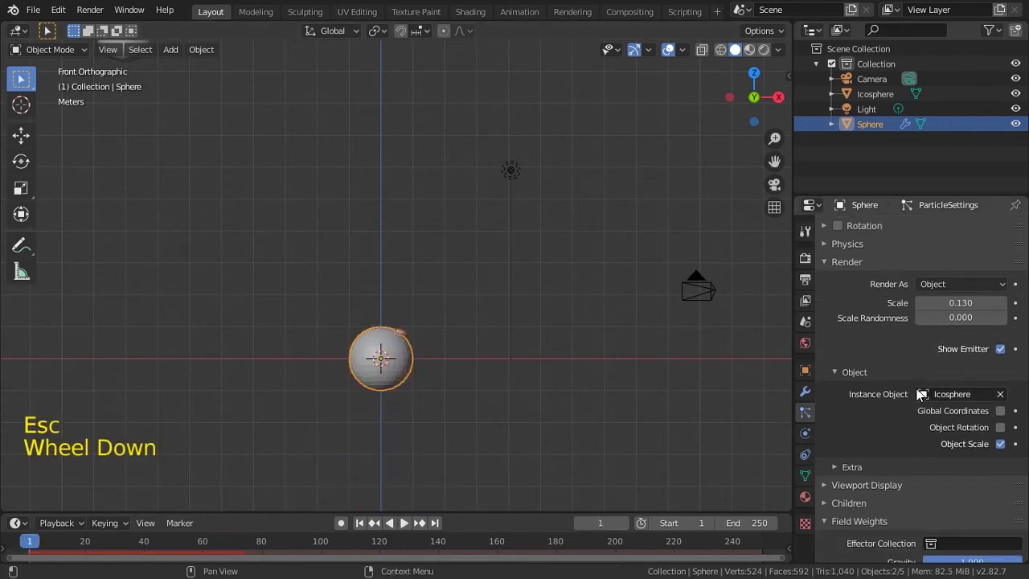
scroll(917, 390, "up", 4)
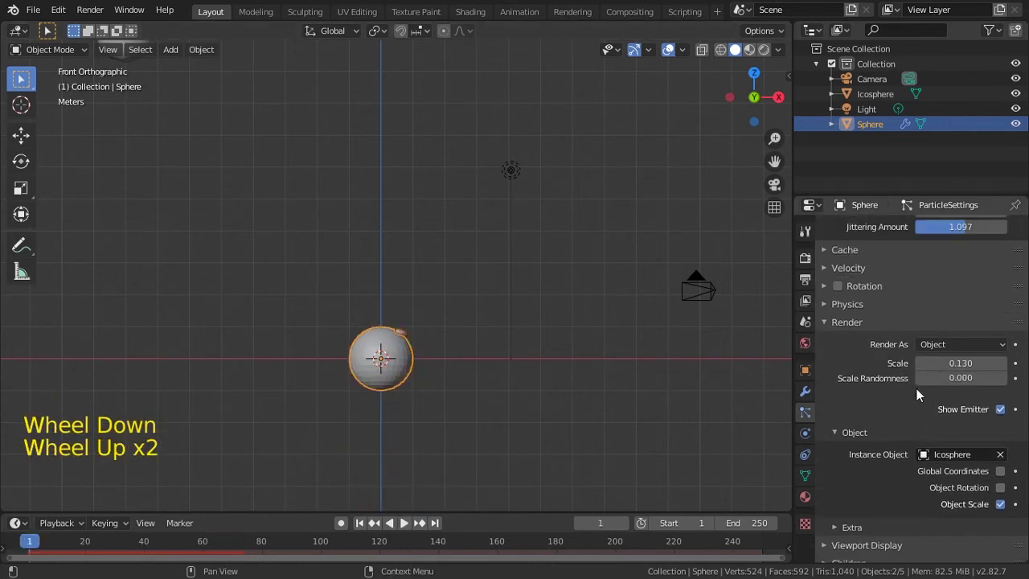
left_click(825, 362)
left_click(834, 365)
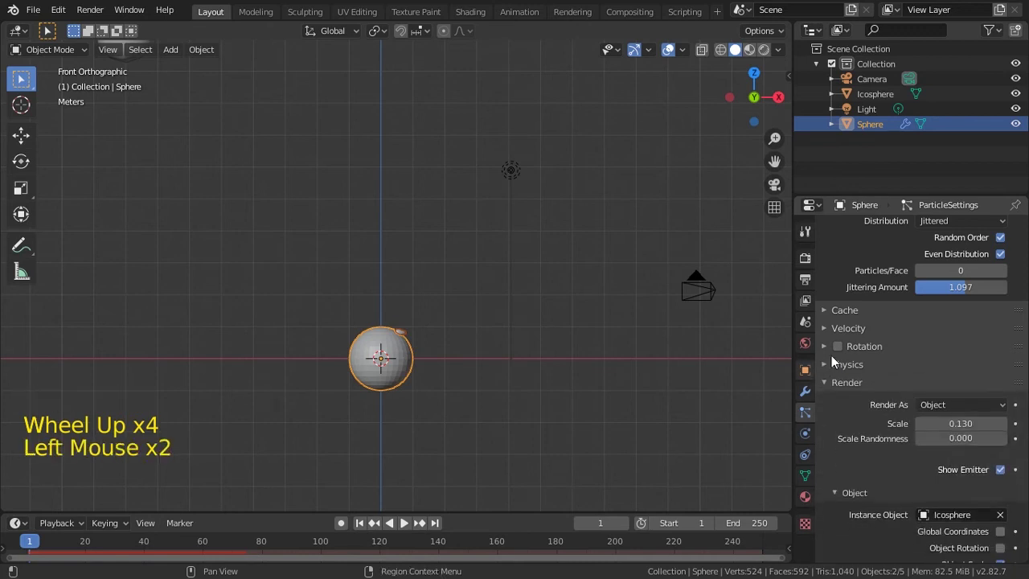
scroll(889, 394, "up", 3)
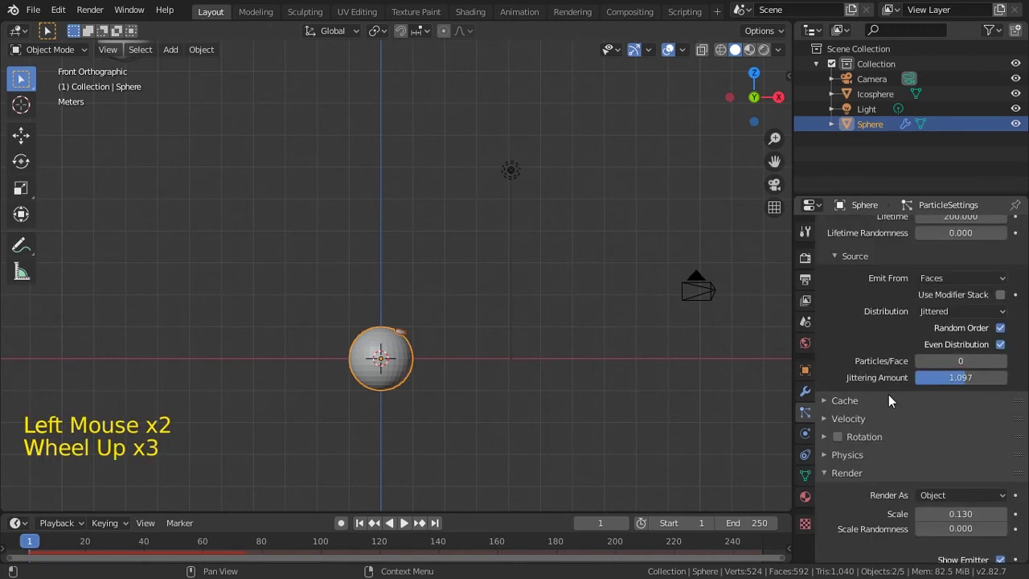
left_click(823, 418)
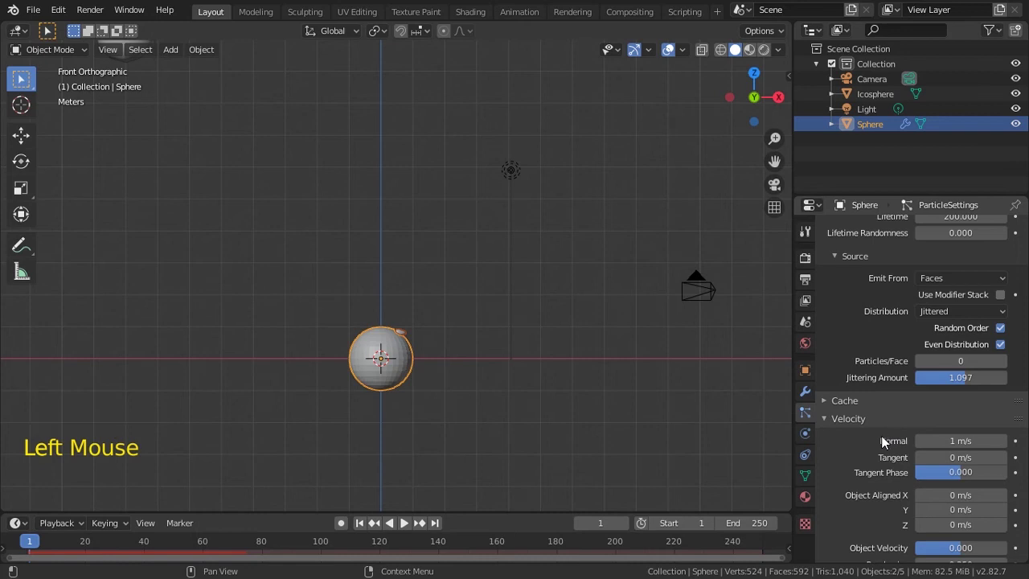
left_click(945, 440)
type("0")
key("Return")
key("space")
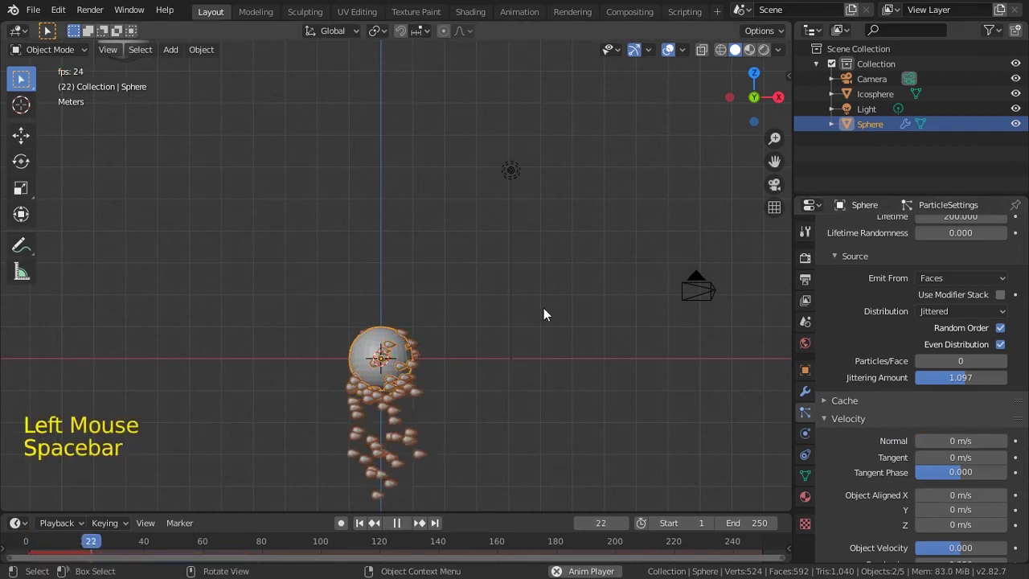
key("Escape")
- Set the Normal velocity to 1 m/s and the Tangent velocity to 0.18 m/s, and play the emission
left_click(959, 441)
type("1")
left_click(857, 462)
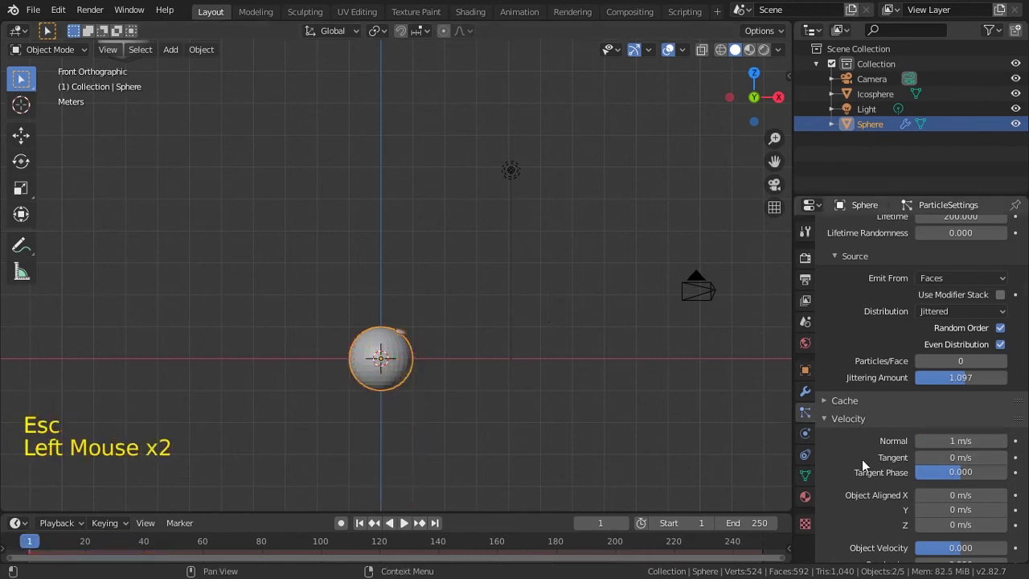
left_click_drag(932, 457, 960, 456)
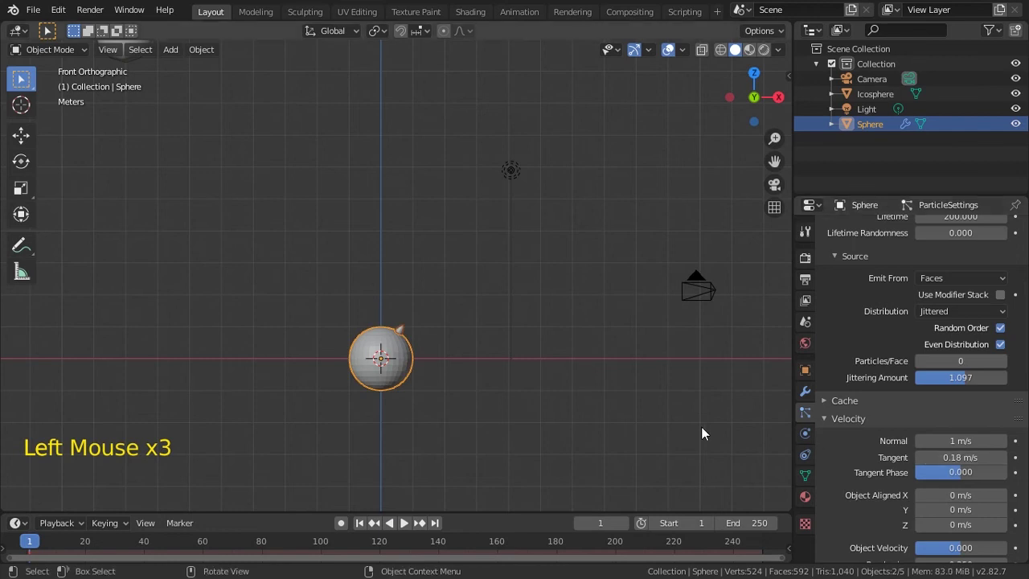
key("space")
key("Escape")
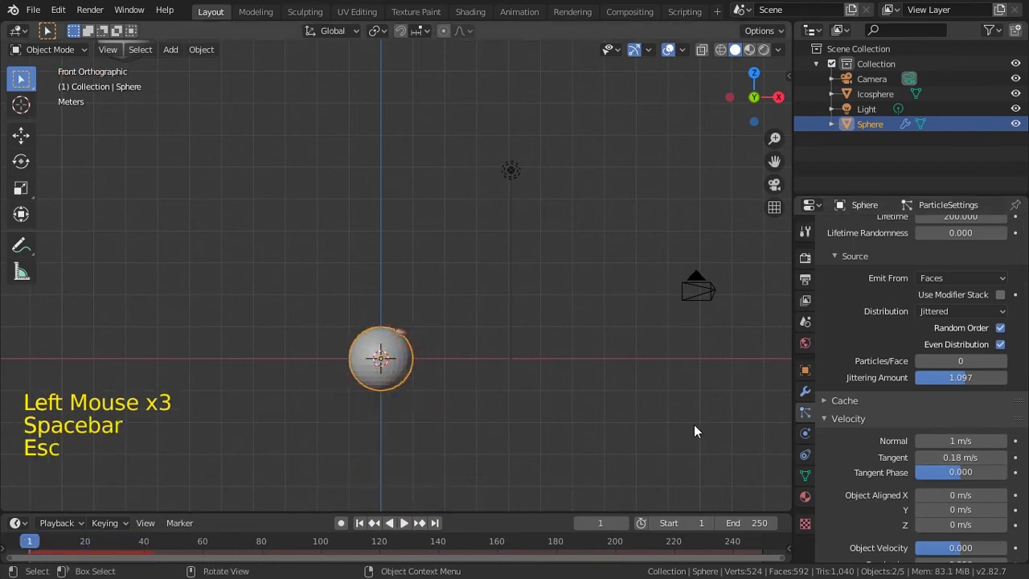
- Set the Tangent velocity to 0.33 m/s and play the emission, then return to the first frame for a closer look at the sphere
left_click_drag(938, 457, 959, 457)
key("space")
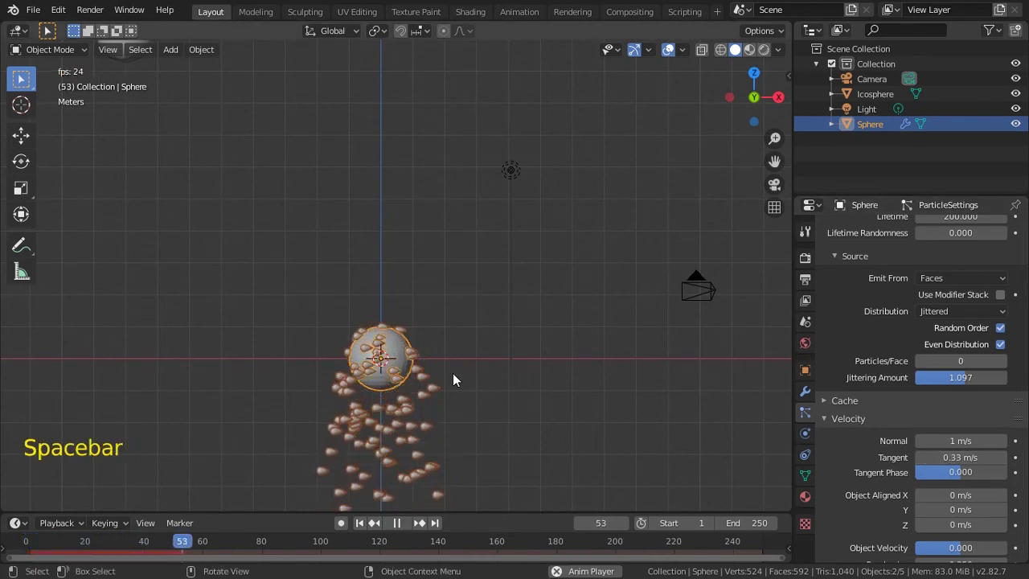
key("Escape")
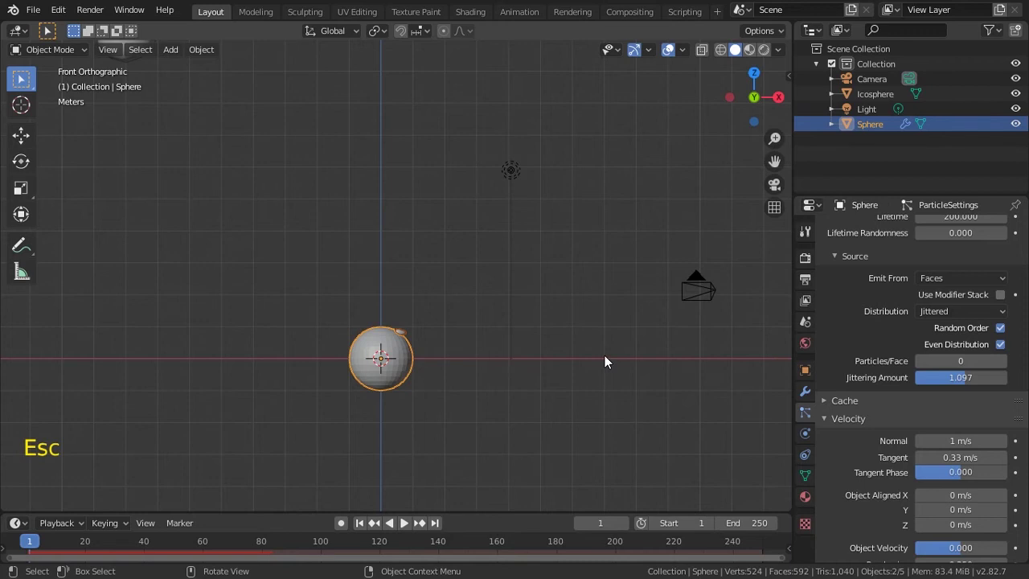
scroll(603, 358, "down", 2)
scroll(600, 356, "down", 1)
scroll(594, 353, "up", 3)
scroll(554, 349, "up", 2)
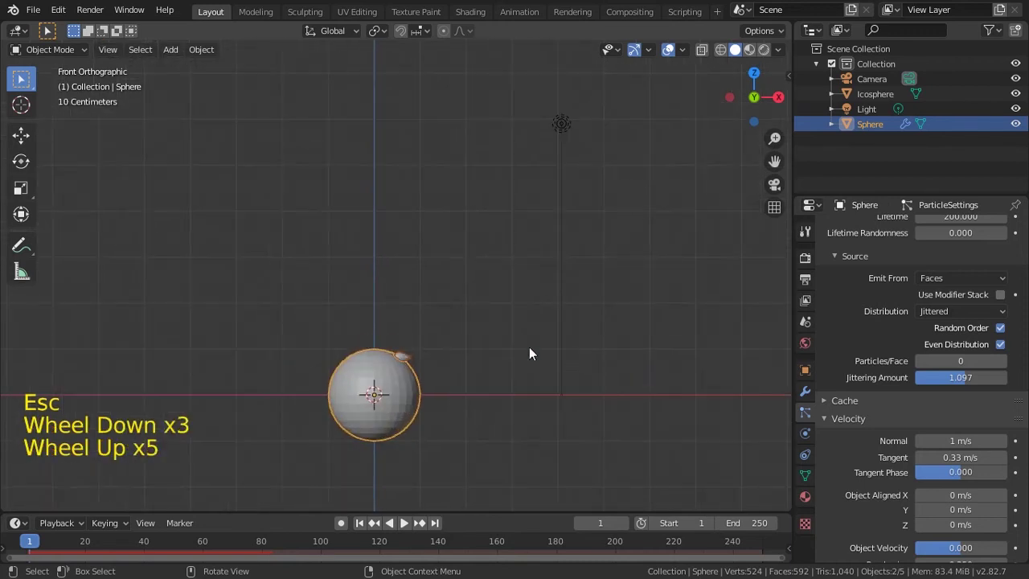
- Add a metaball Ball on the vertical axis well above the UV sphere and scale it to about 1.031
middle_click_drag(434, 212, 442, 284, "shift")
right_click(374, 82, "shift")
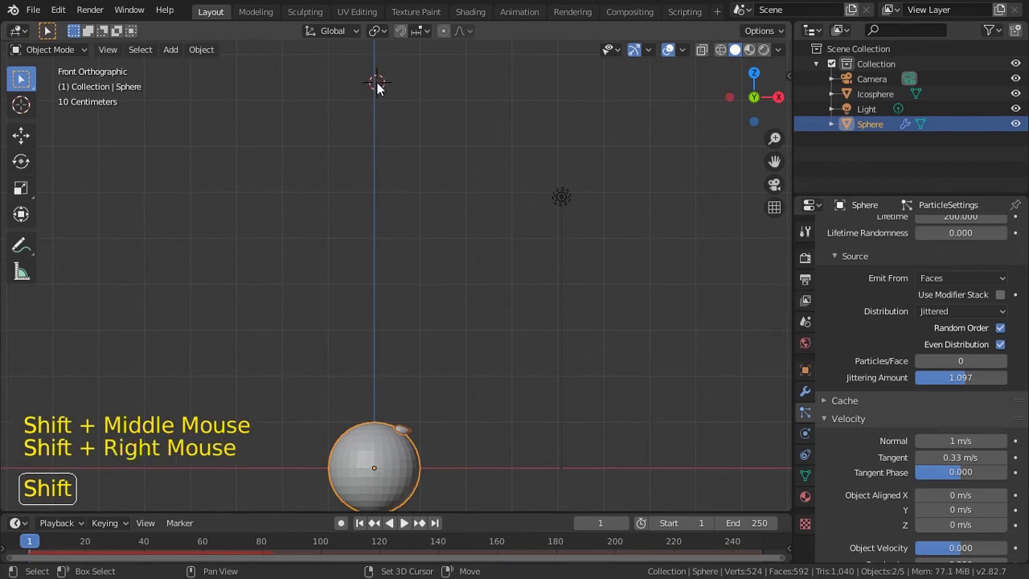
key("shift+a")
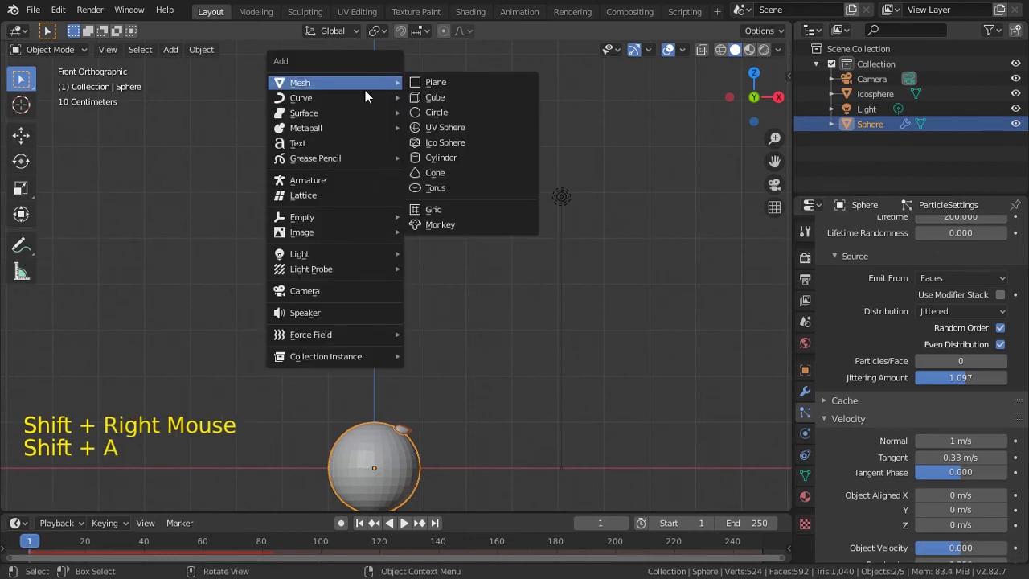
mouse_move(340, 104)
mouse_move(348, 127)
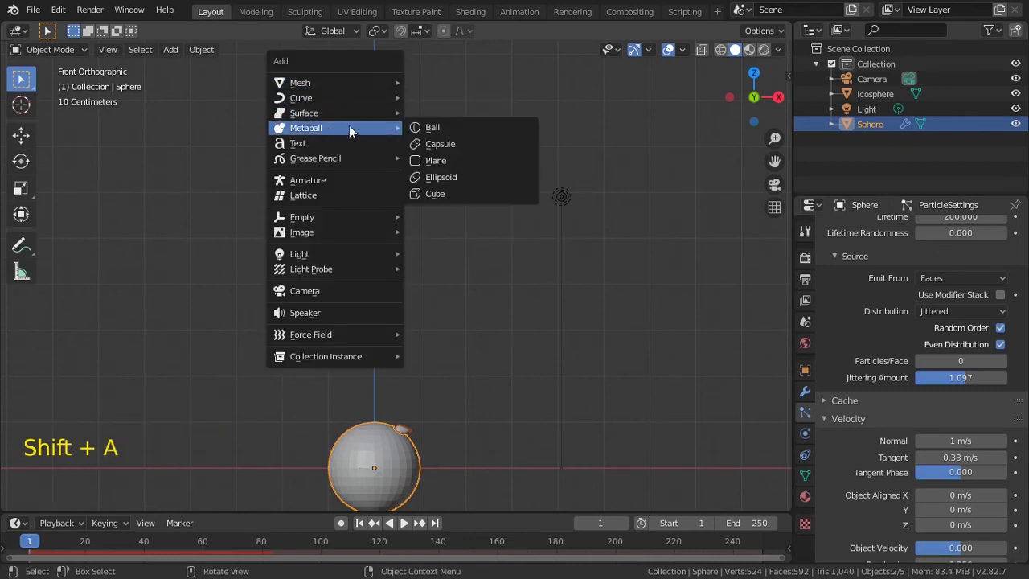
left_click(450, 127)
key("s")
left_click(414, 116)
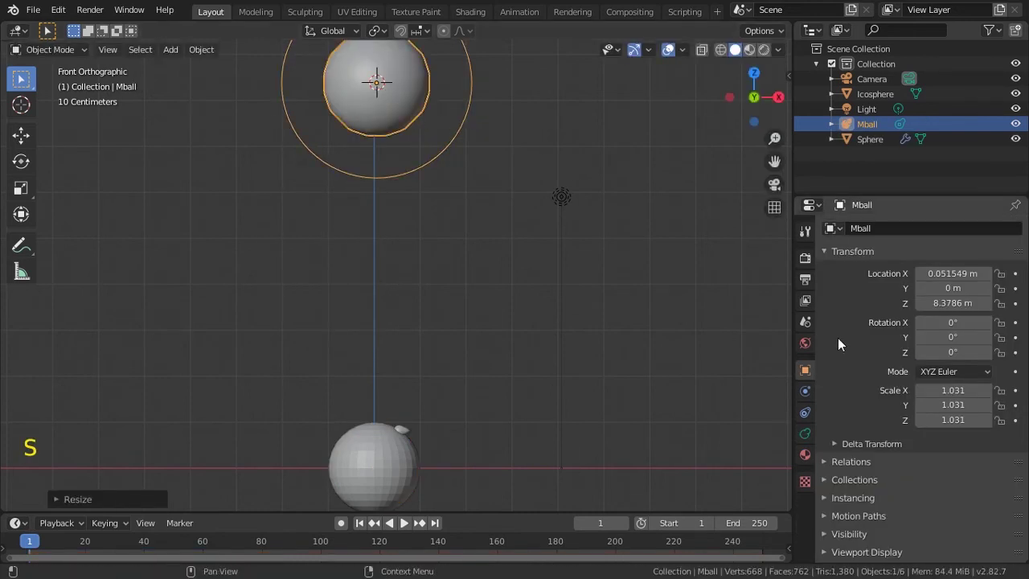
- Give the metaball a new material with a dark red Base Color
left_click(805, 455)
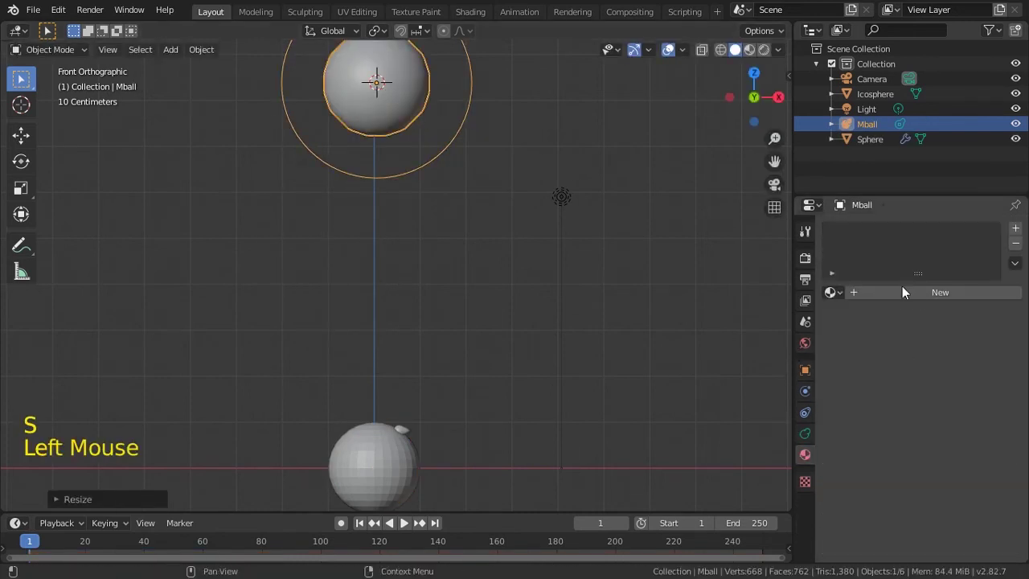
left_click(902, 286)
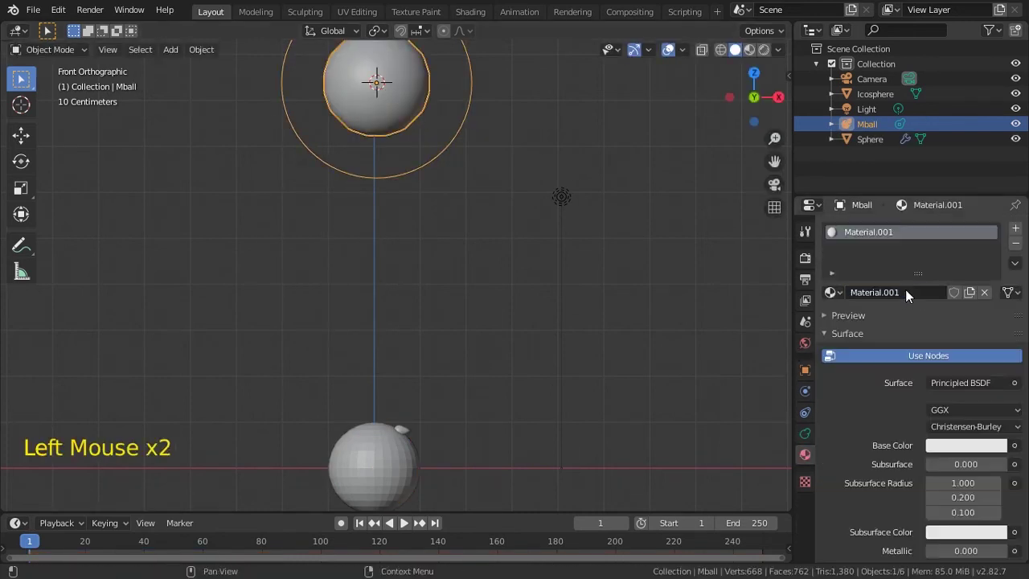
left_click(954, 448)
mouse_move(924, 314)
left_mouse_down()
mouse_move(935, 333)
mouse_move(973, 319)
left_mouse_up()
mouse_move(995, 273)
left_mouse_down()
mouse_move(994, 308)
mouse_move(983, 272)
mouse_move(939, 340)
mouse_move(925, 341)
left_mouse_up()
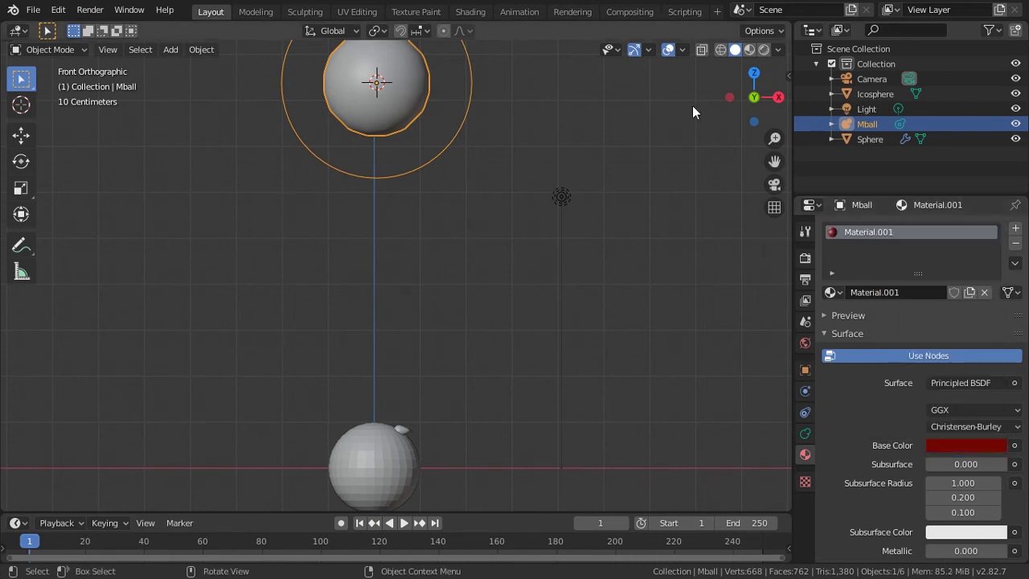
- Assign the existing red Material.001 to the UV sphere and return to its particle Render settings
scroll(480, 190, "down", 3)
scroll(476, 190, "up", 2)
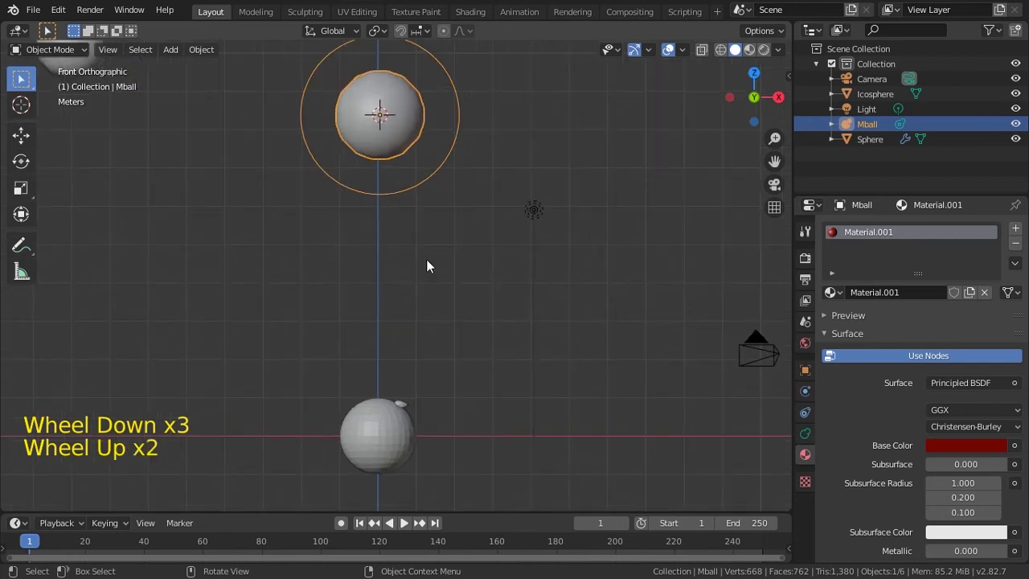
left_click(386, 432)
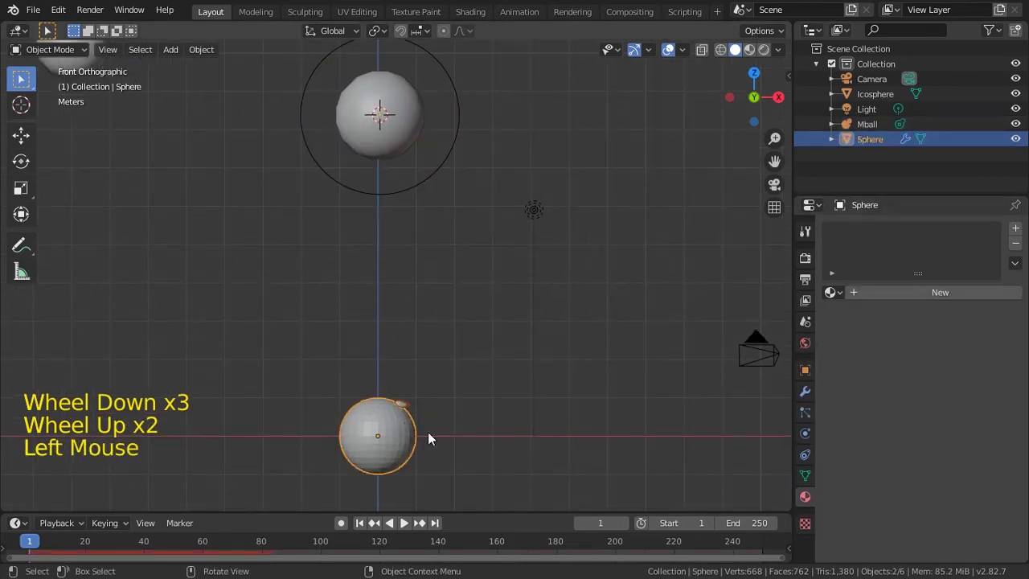
left_click(805, 411)
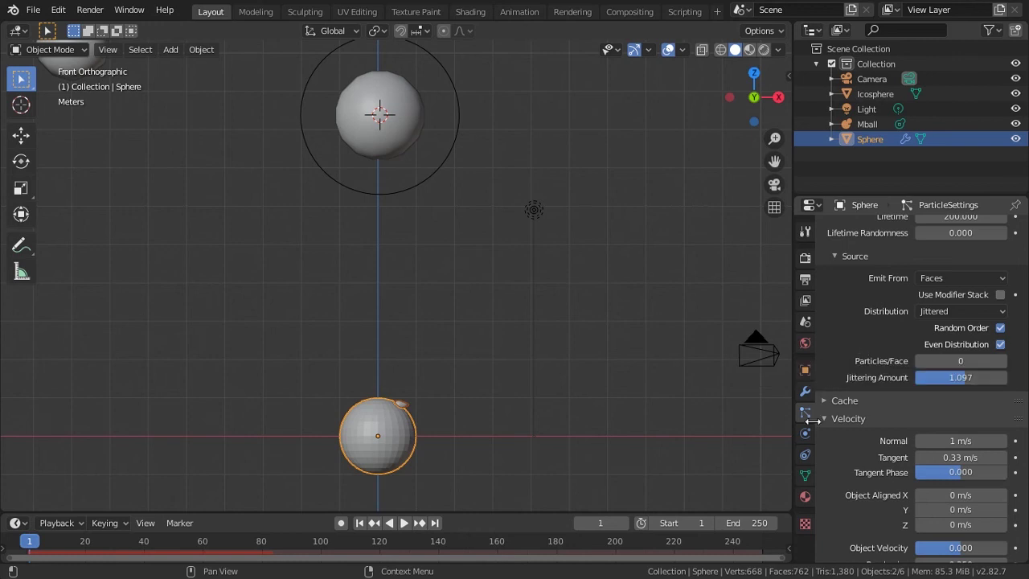
left_click(804, 497)
left_click(832, 293)
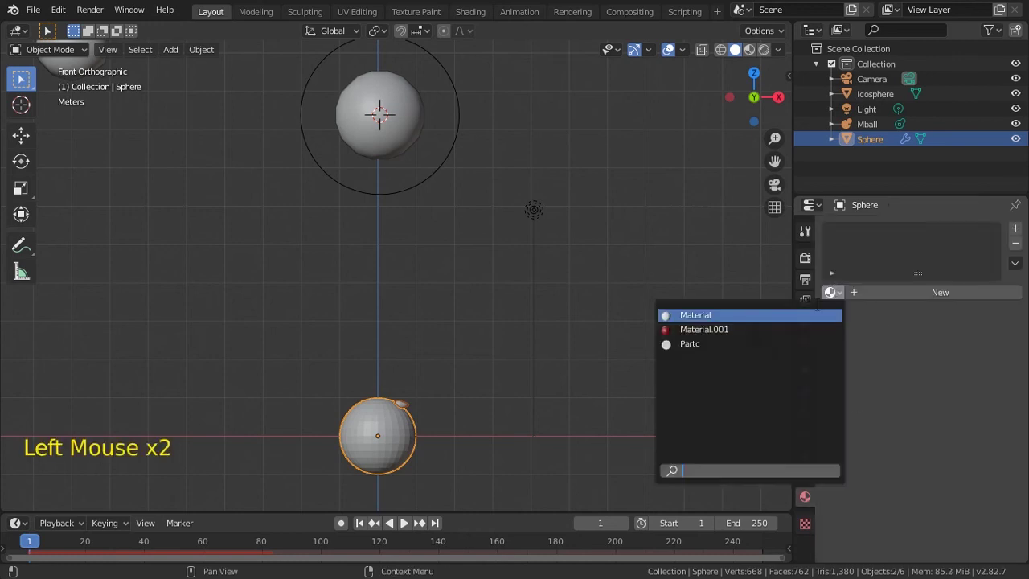
left_click(771, 328)
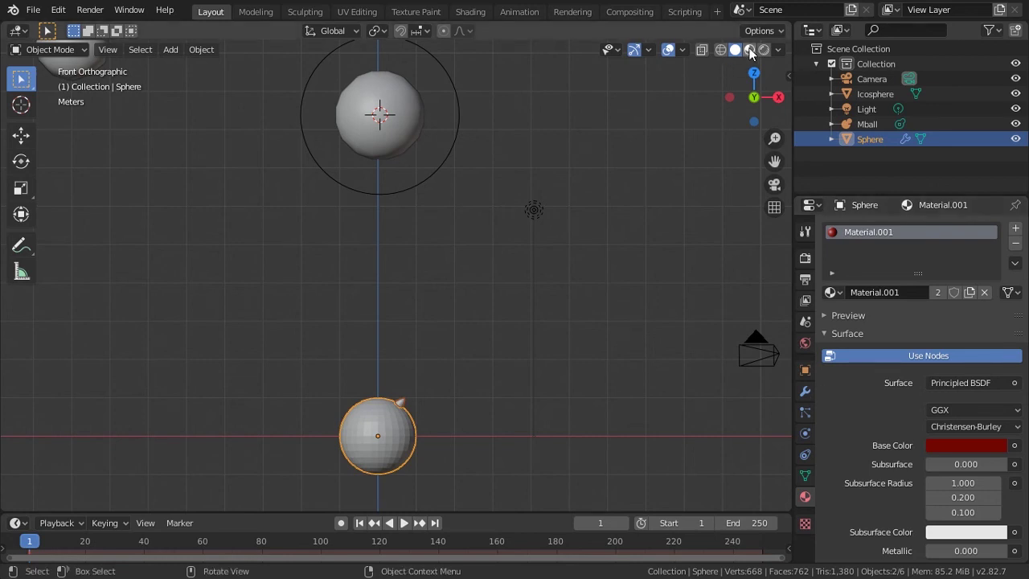
left_click(805, 412)
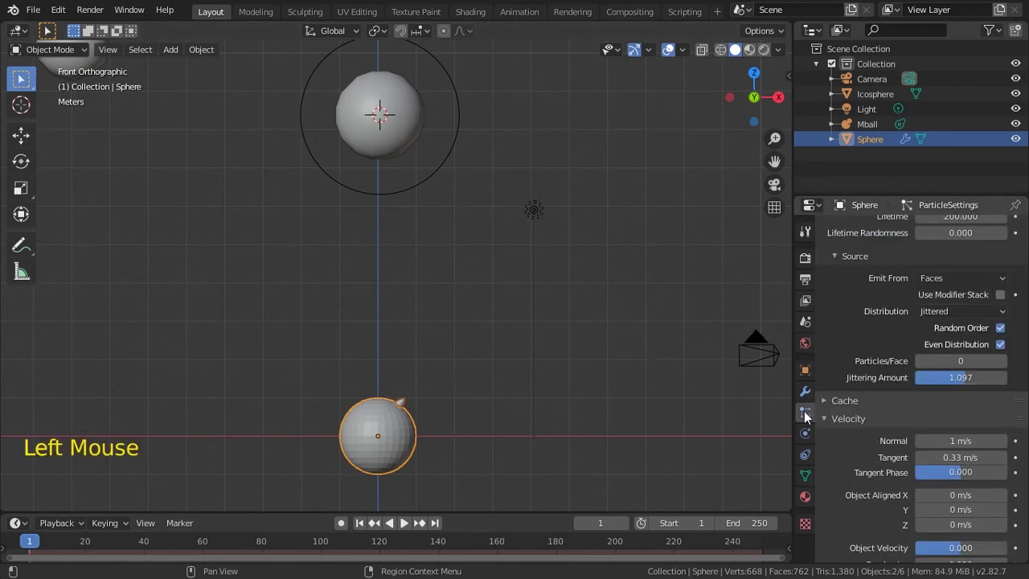
scroll(883, 425, "down", 6)
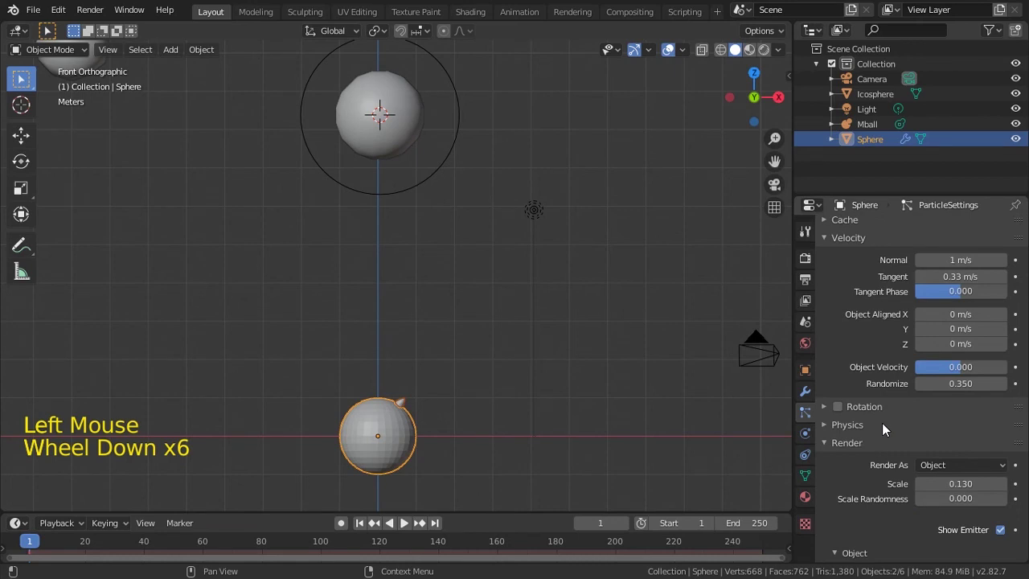
- Duplicate the metaball, place the copy so it merges with the original, and delete the copy
left_click(398, 142)
key("shift+d")
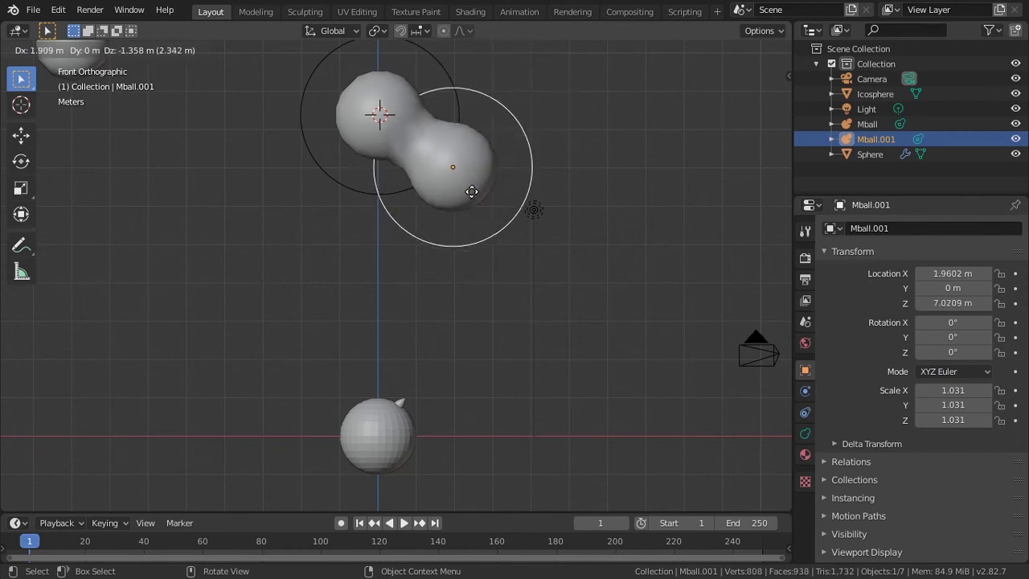
left_click(465, 180)
key("x")
left_click(468, 180)
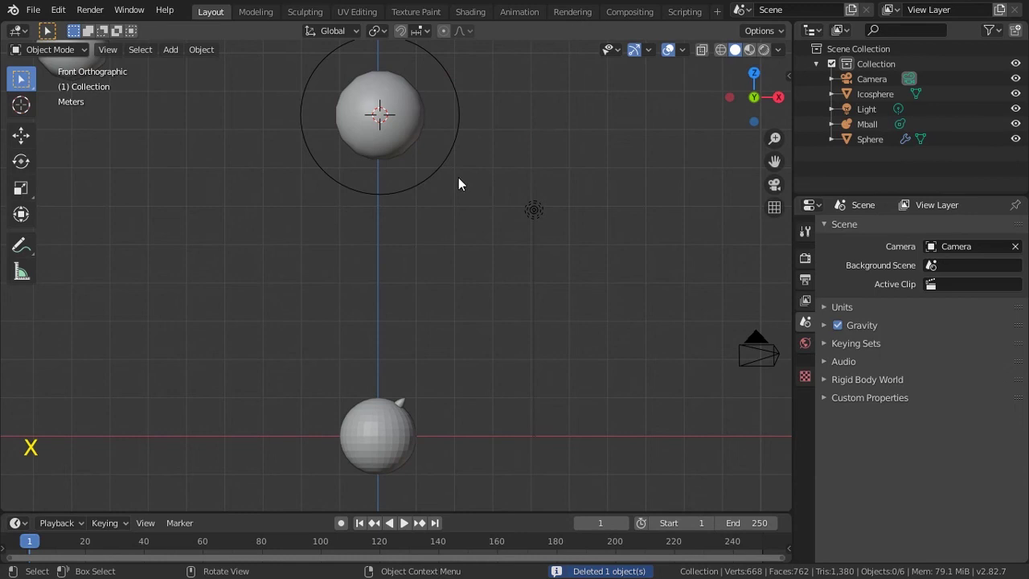
- Set the UV sphere's particle Instance Object to Mball and play the emission, stopping back at the first frame
left_click(397, 426)
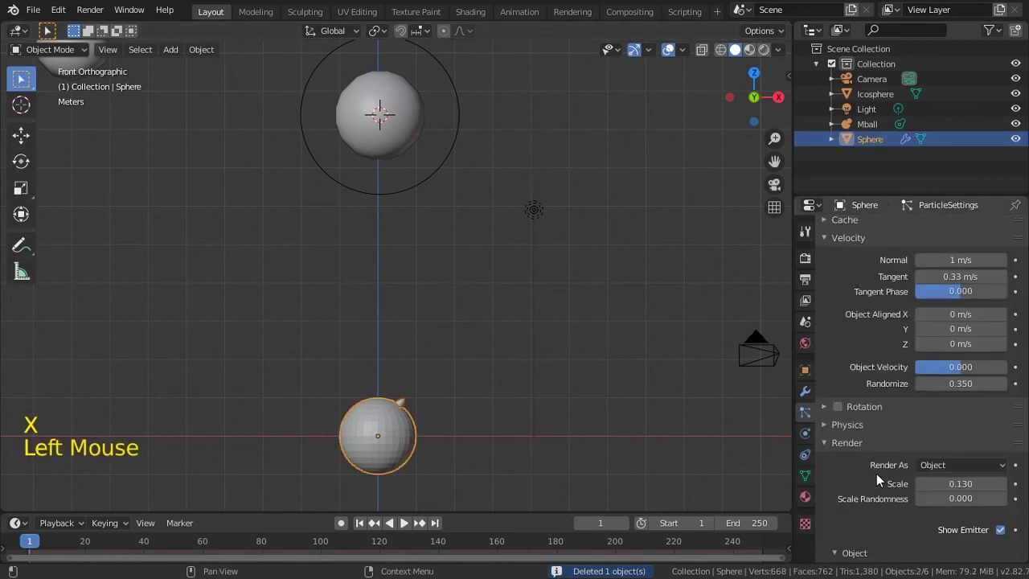
scroll(876, 474, "down", 6)
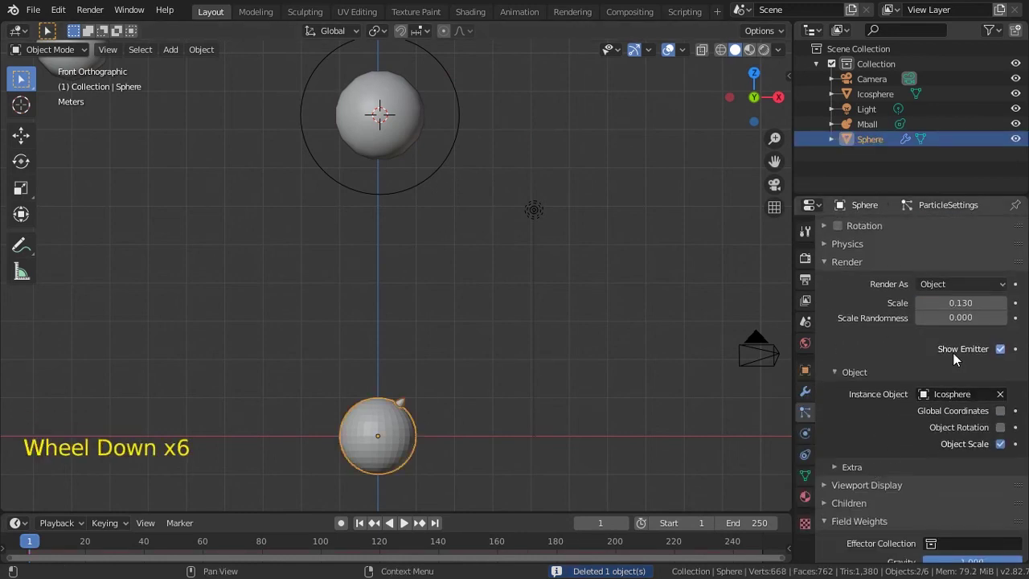
left_click(956, 394)
left_click(892, 458)
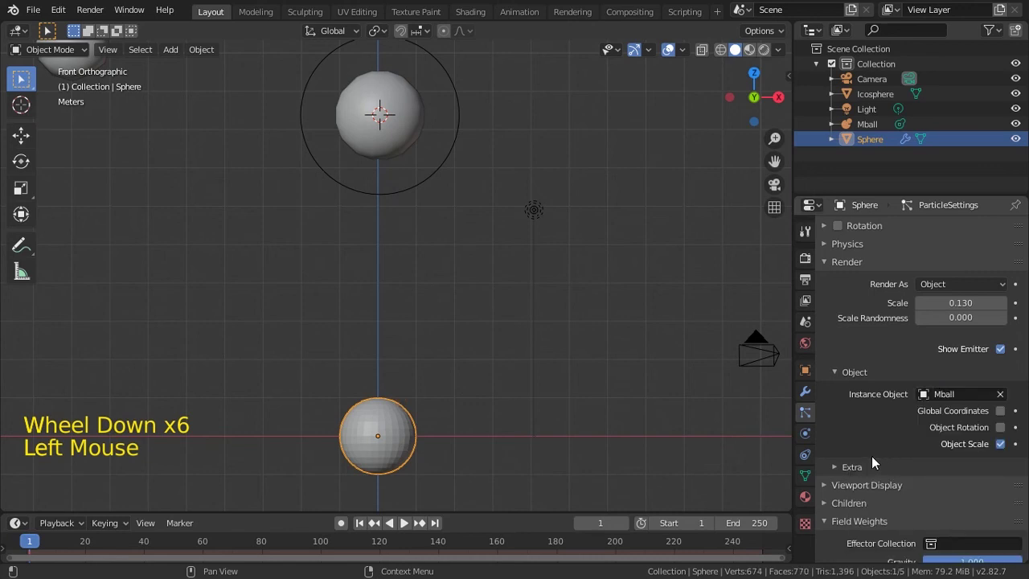
key("space")
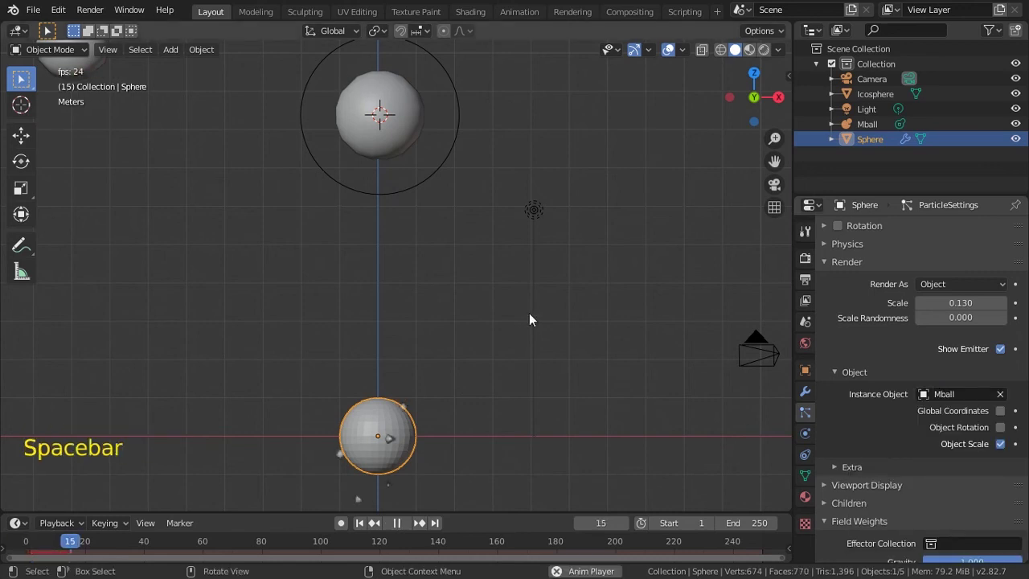
scroll(529, 314, "down", 3)
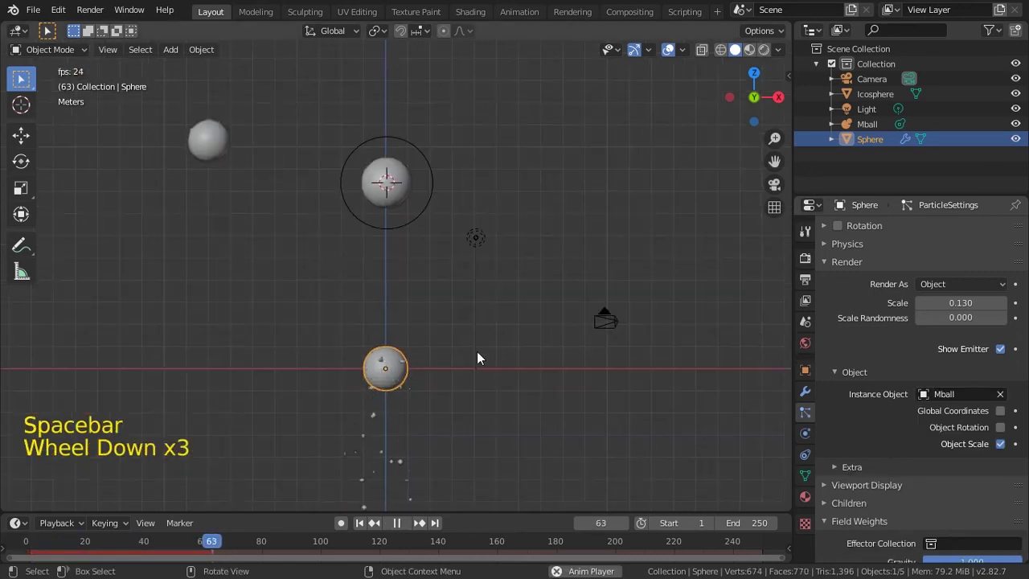
key("Escape")
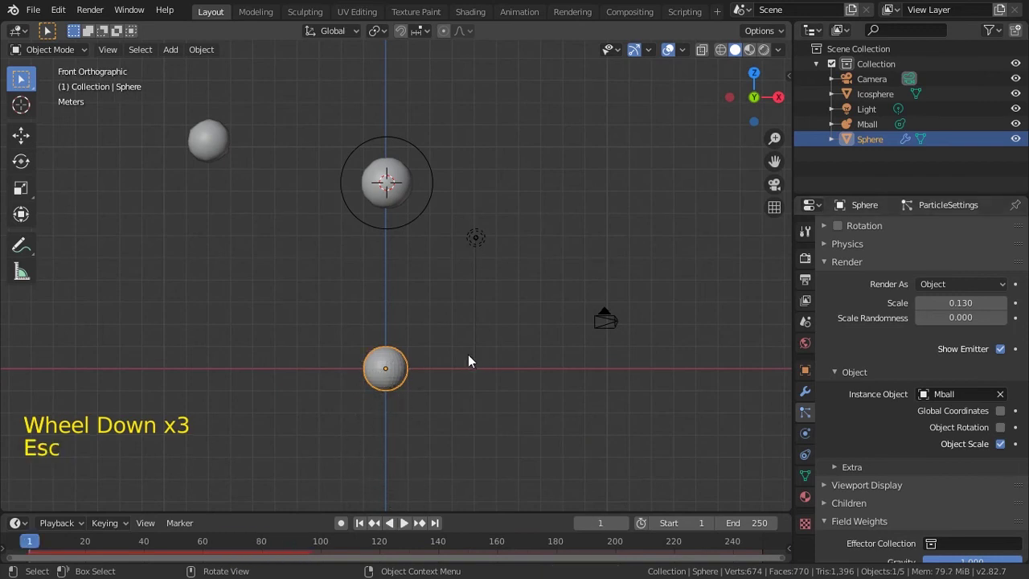
- Replay the metaball emission around the UV sphere and return to the first frame for a closer look
scroll(457, 359, "down", 2)
scroll(458, 360, "up", 2)
scroll(471, 395, "up", 1)
middle_click_drag(471, 395, 432, 315, "shift")
key("space")
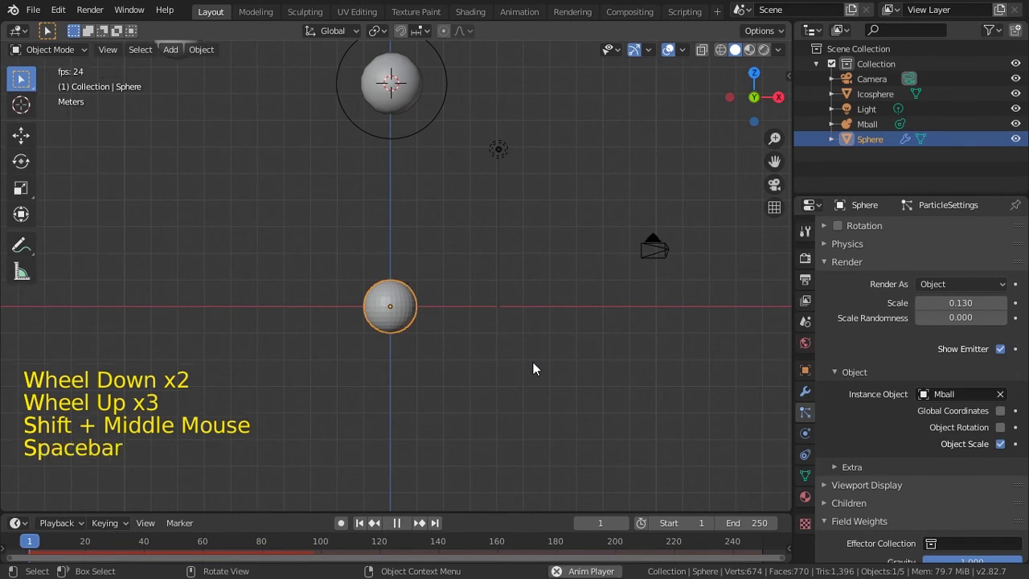
key("Escape")
scroll(509, 346, "up", 3)
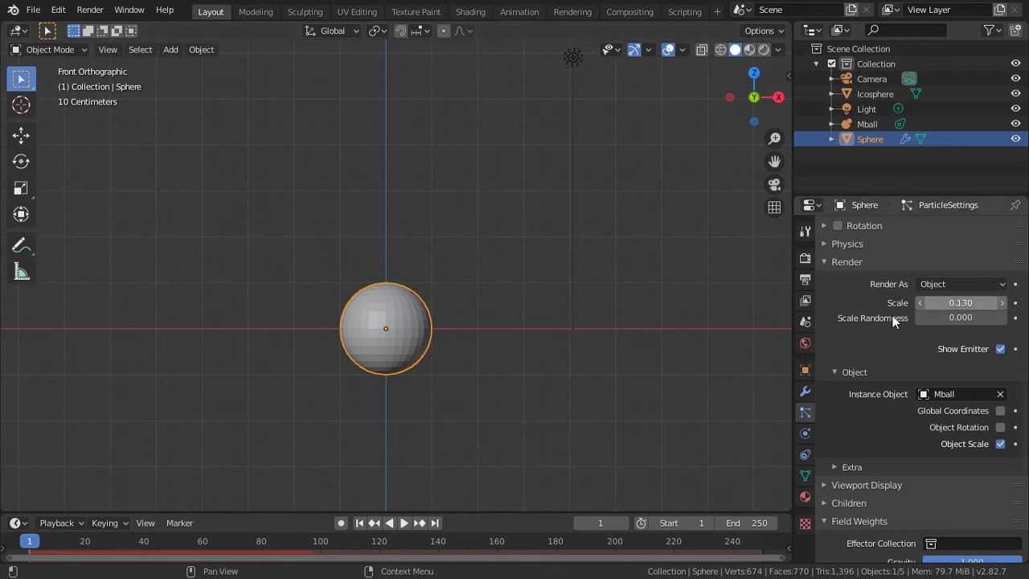
- Play the emission, pause it at frame 55 and set the particle render Scale to 0.200
key("space")
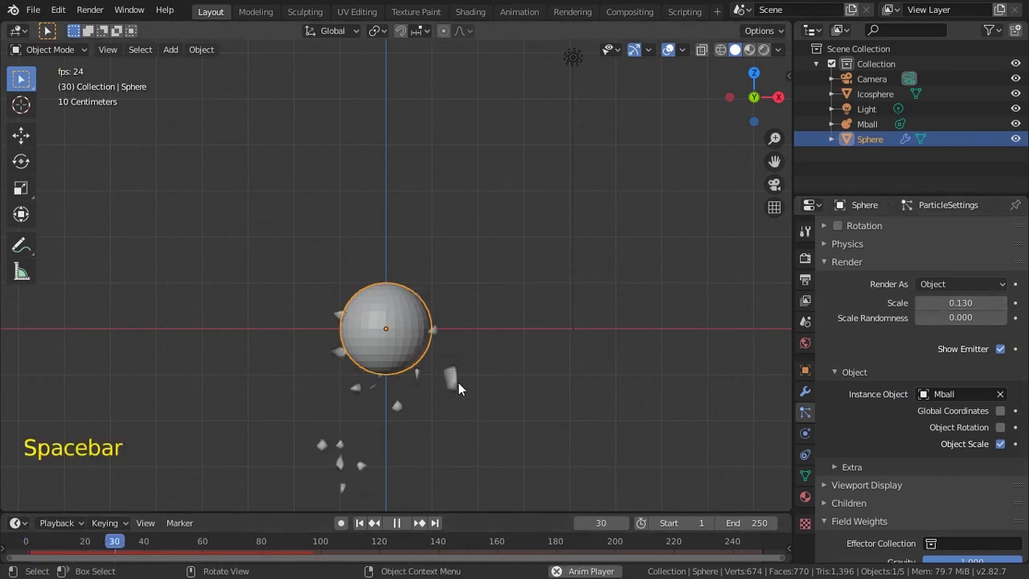
key("space")
left_click_drag(946, 303, 972, 302)
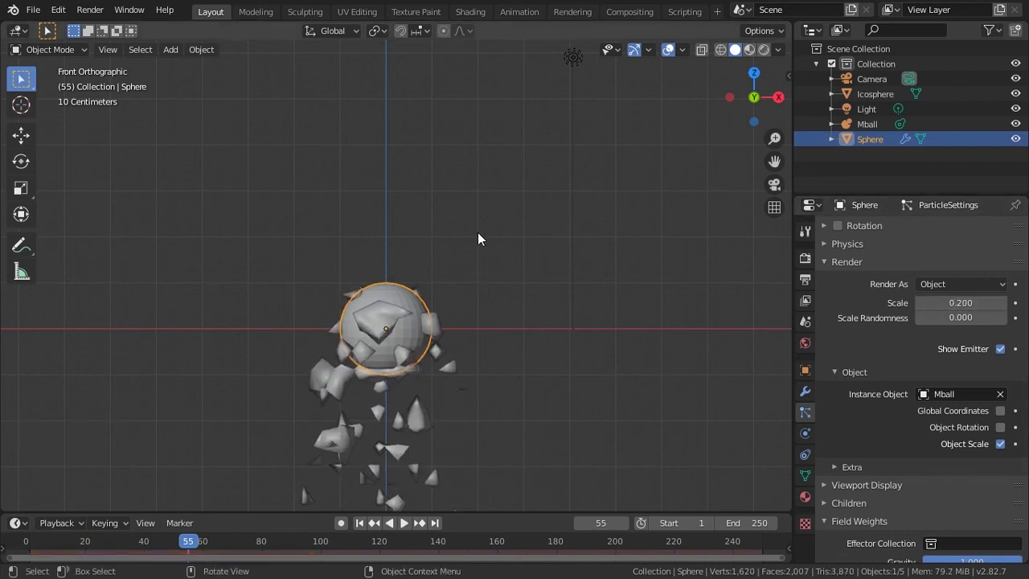
- Render frame 55 from the camera to check the merging metaball particles, and return to the front view
key("KP_0")
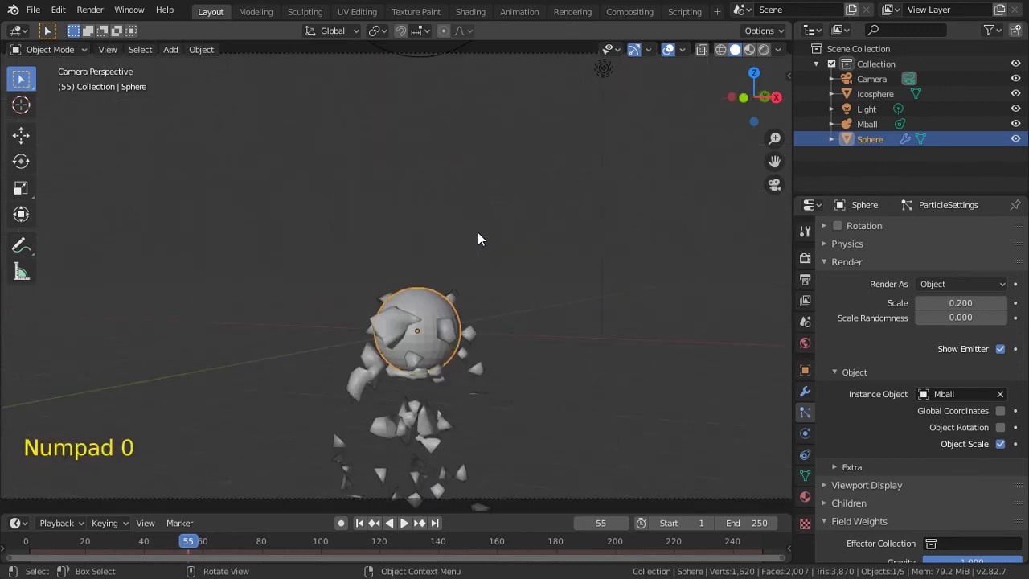
key("F12")
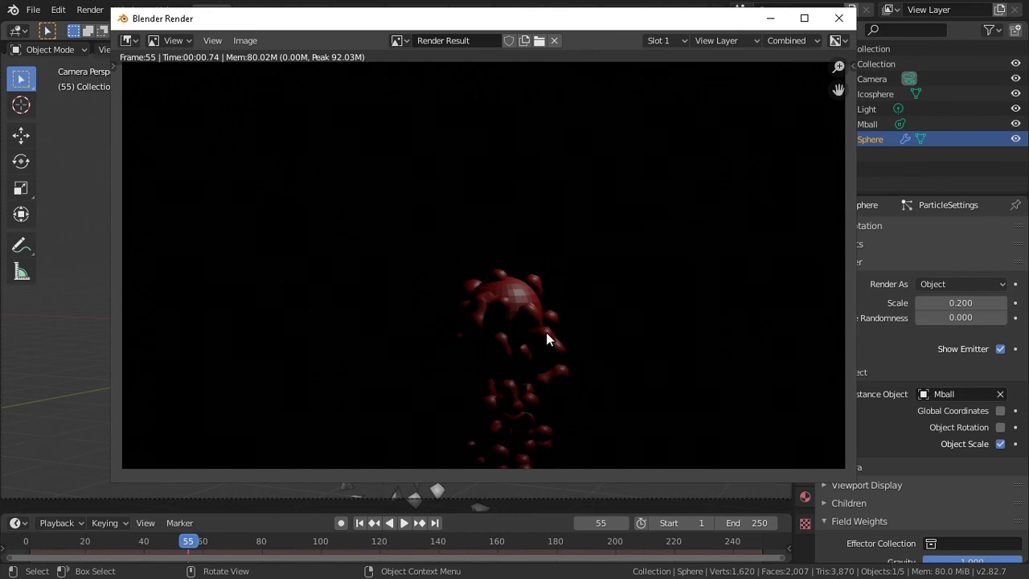
left_click(840, 19)
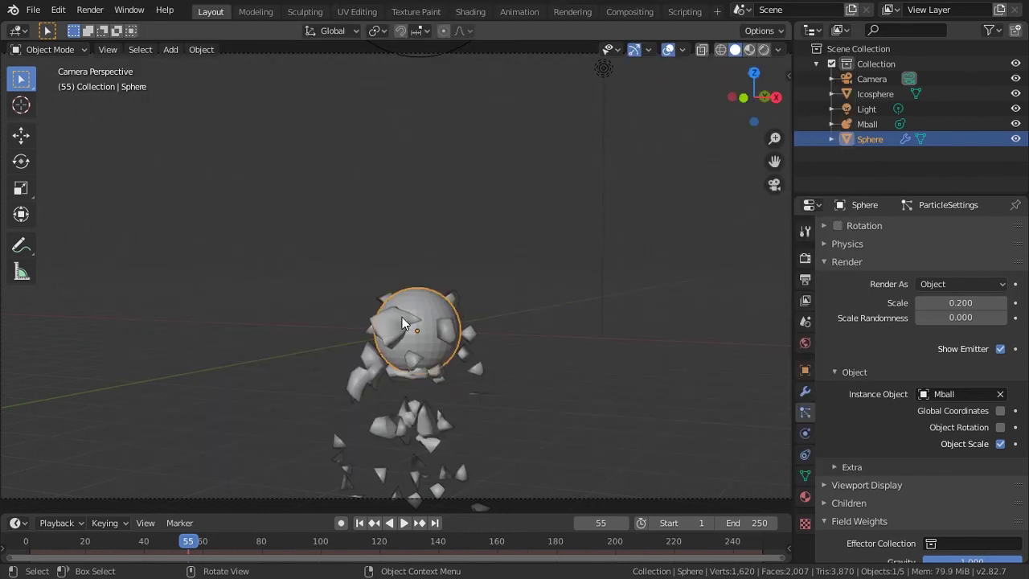
key("KP_1")
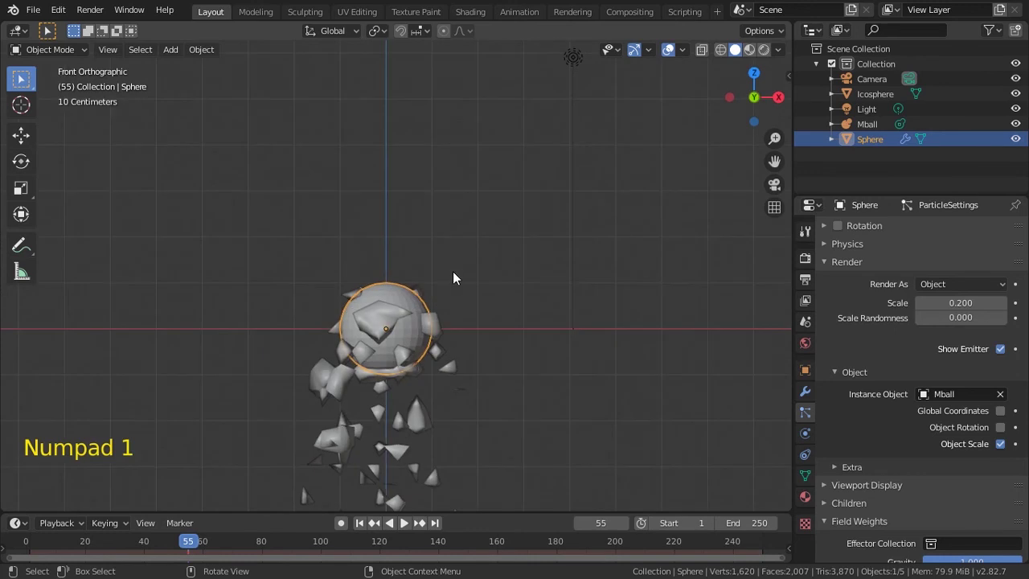
- Make a Draw brush stroke on the particle-covered sphere in the Sculpting workspace and return to the Layout workspace
middle_click_drag(428, 137, 405, 282, "shift")
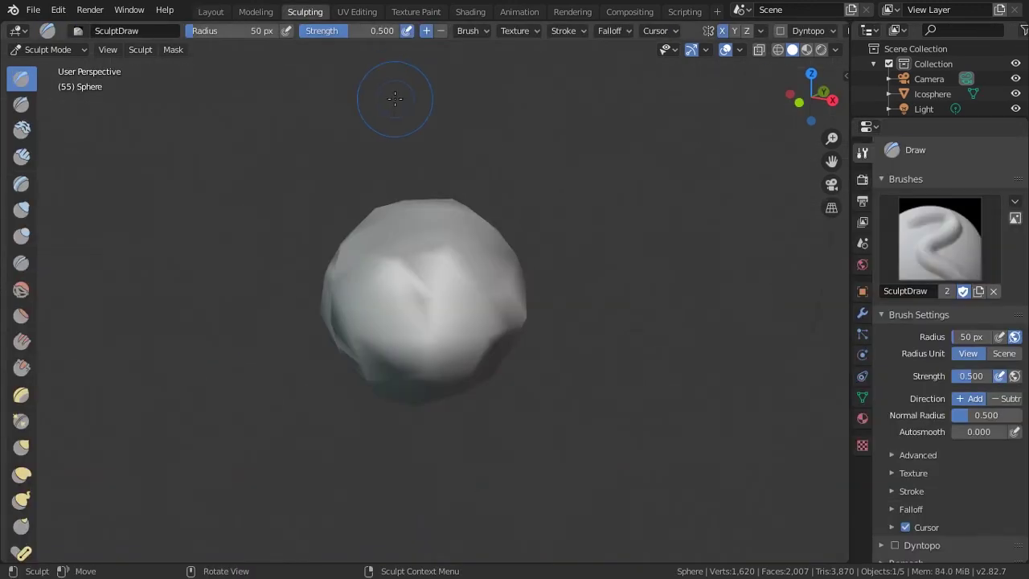
mouse_move(468, 298)
left_mouse_down()
mouse_move(493, 298)
mouse_move(459, 304)
left_mouse_up()
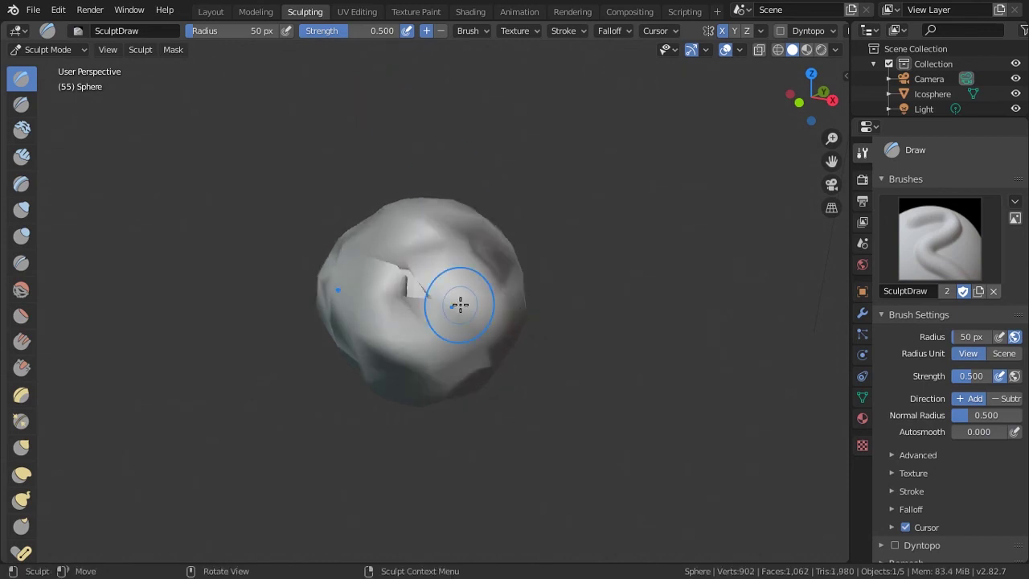
left_click(211, 12)
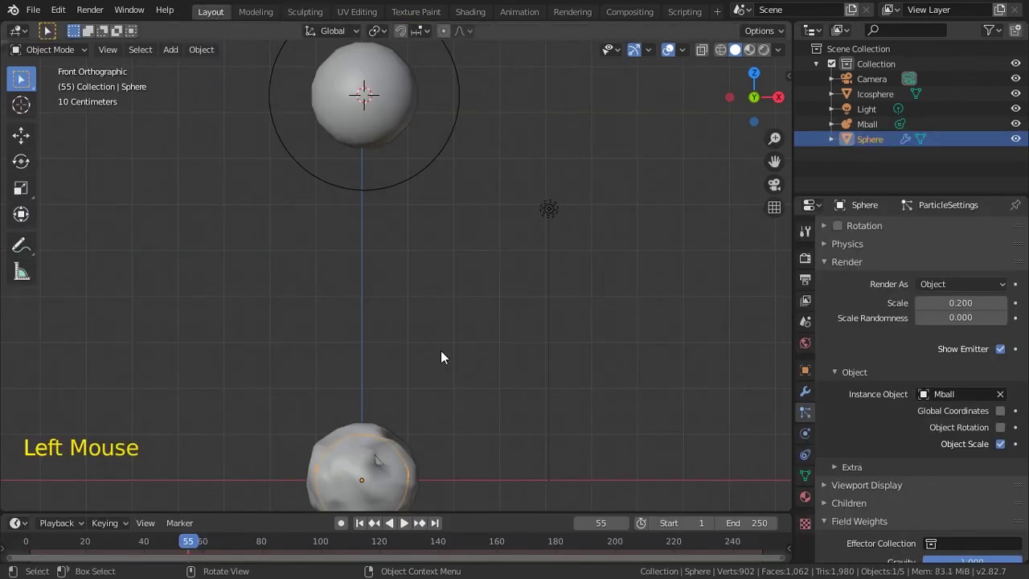
- Select the metaball above the emitter sphere and set its viewport resolution to 0.2 m
scroll(429, 296, "down", 3)
scroll(426, 293, "up", 1)
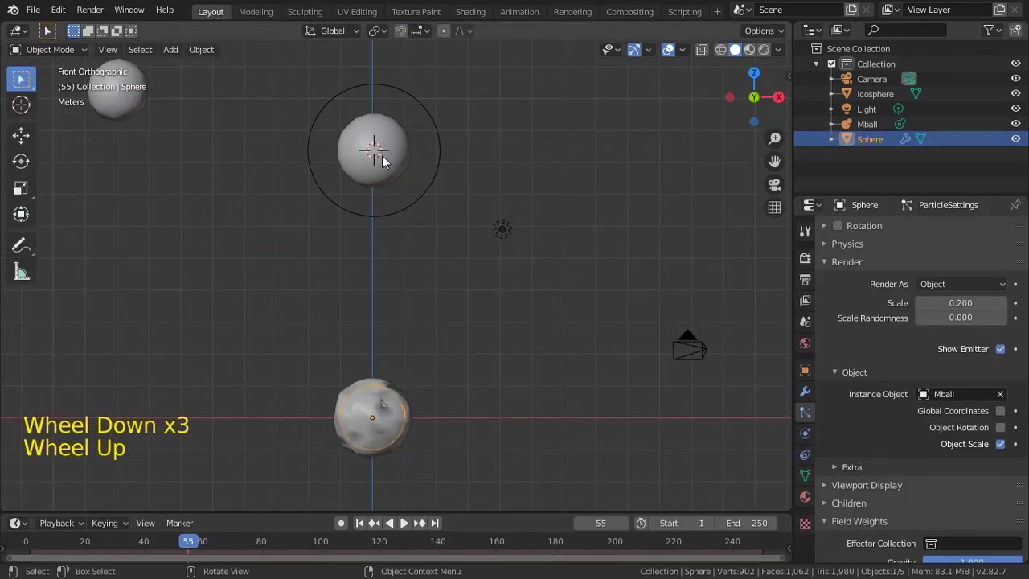
left_click(382, 156)
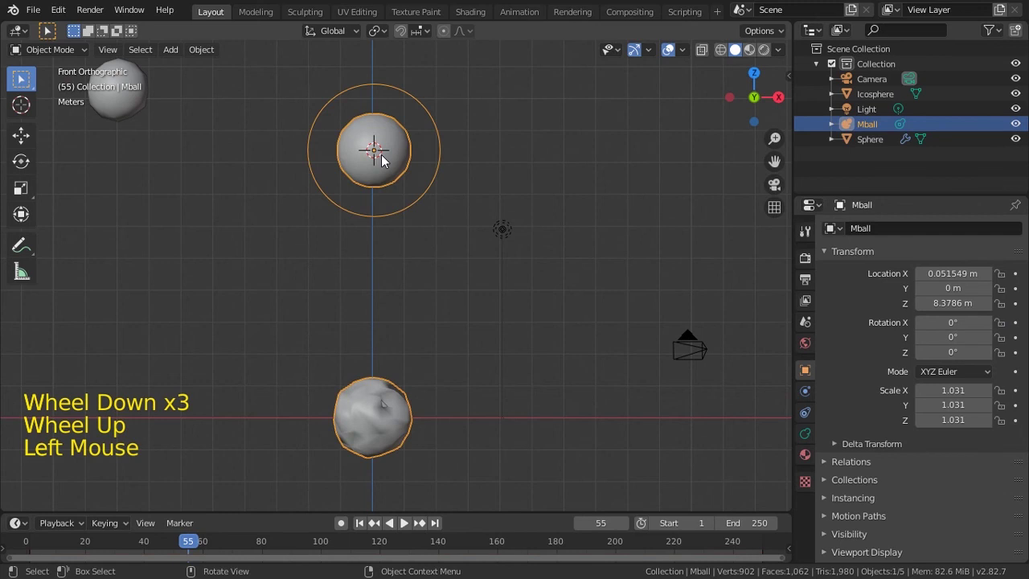
left_click(804, 433)
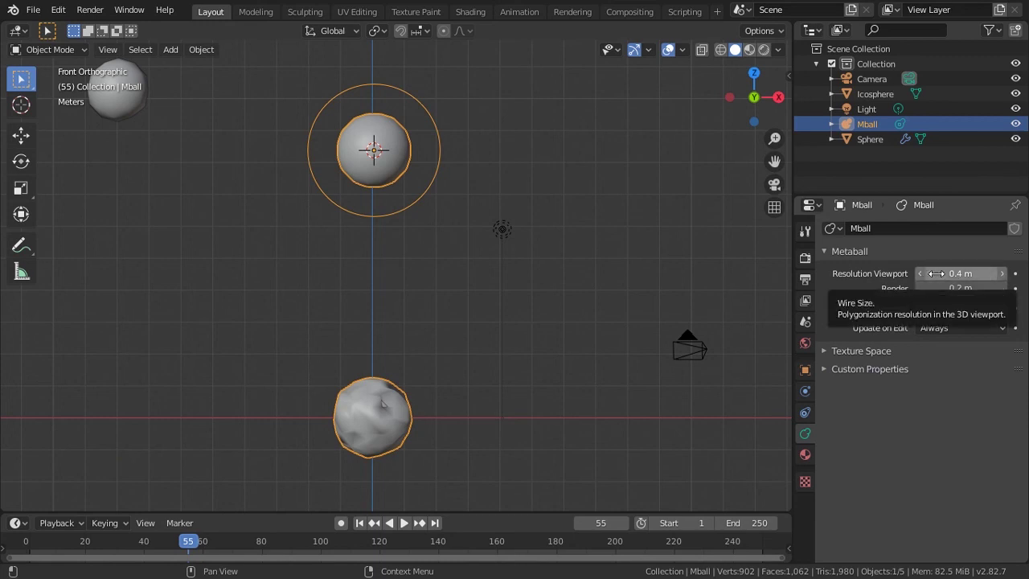
left_click(962, 273)
type("0.2")
key("Return")
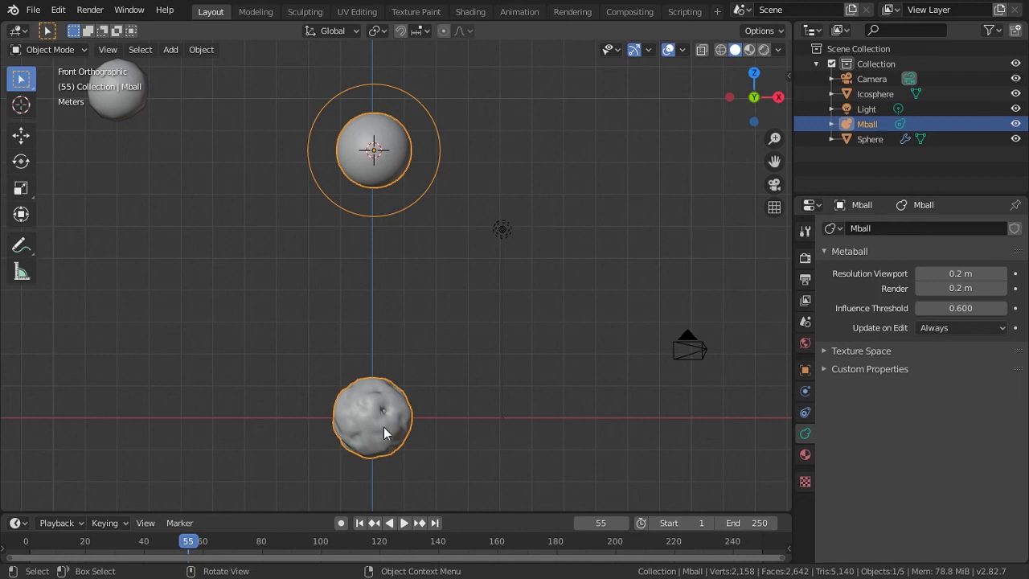
- Play the metaball emission from the first frame in the front view, and replay it through the camera
key("shift+Left")
key("space")
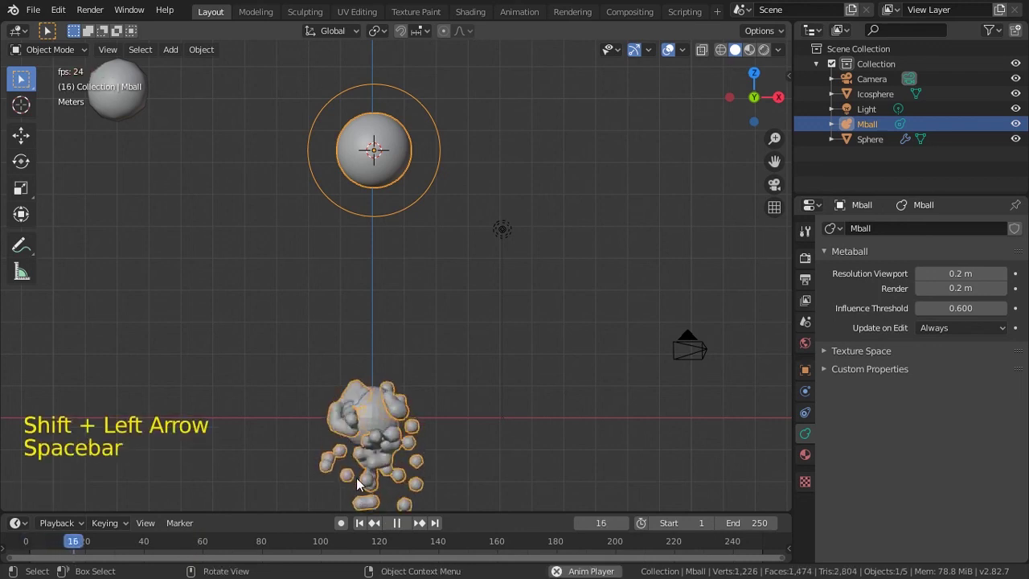
key("Escape")
key("KP_0")
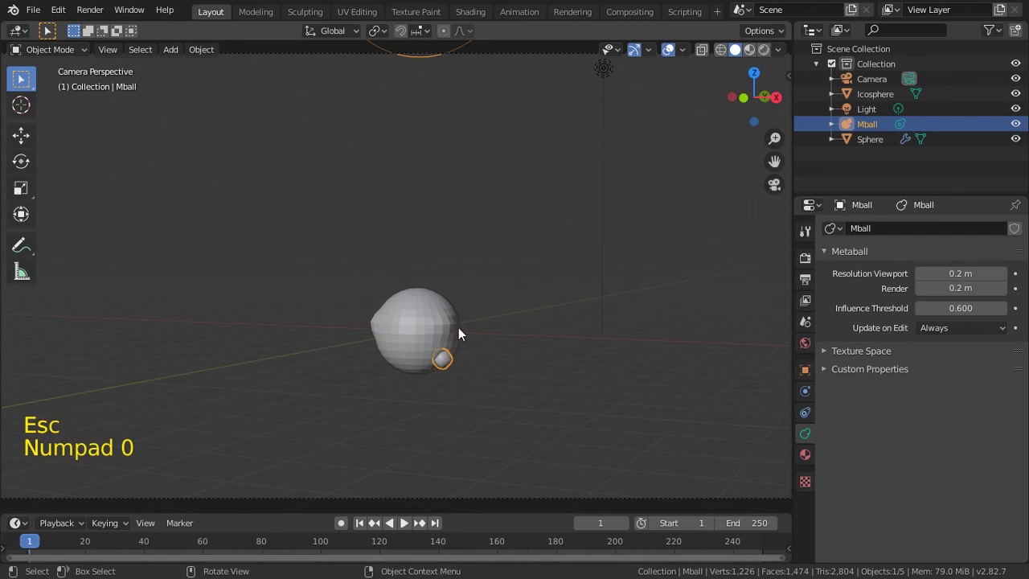
key("space")
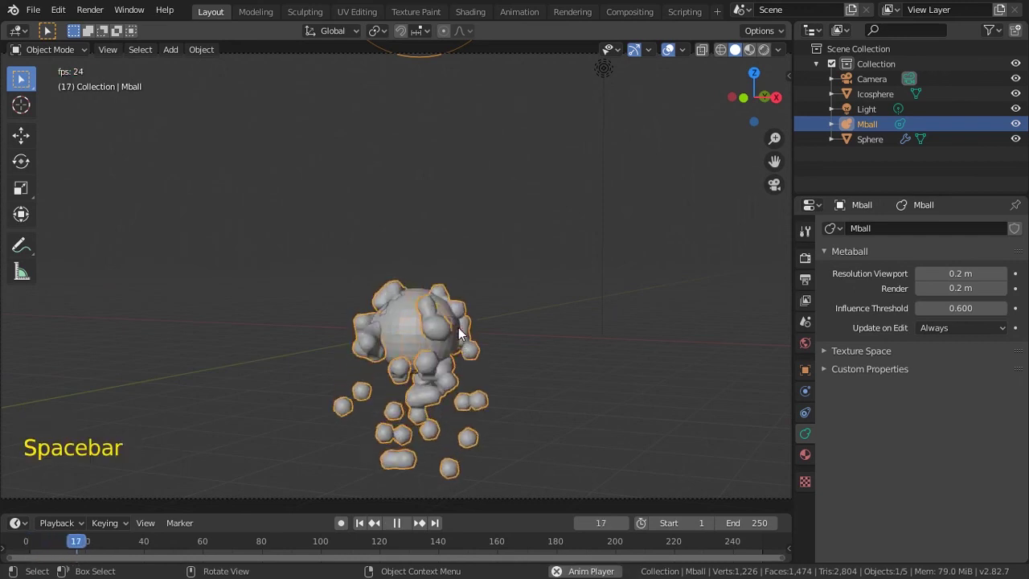
key("Escape")
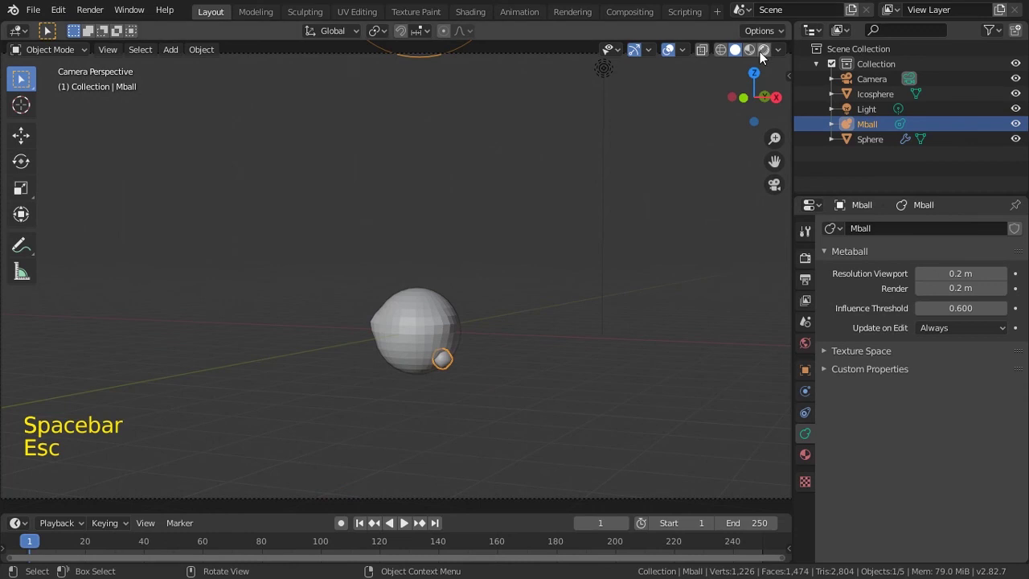
- Switch the viewport to Material Preview shading, play the emission and hide the viewport overlays
left_click(749, 49)
key("space")
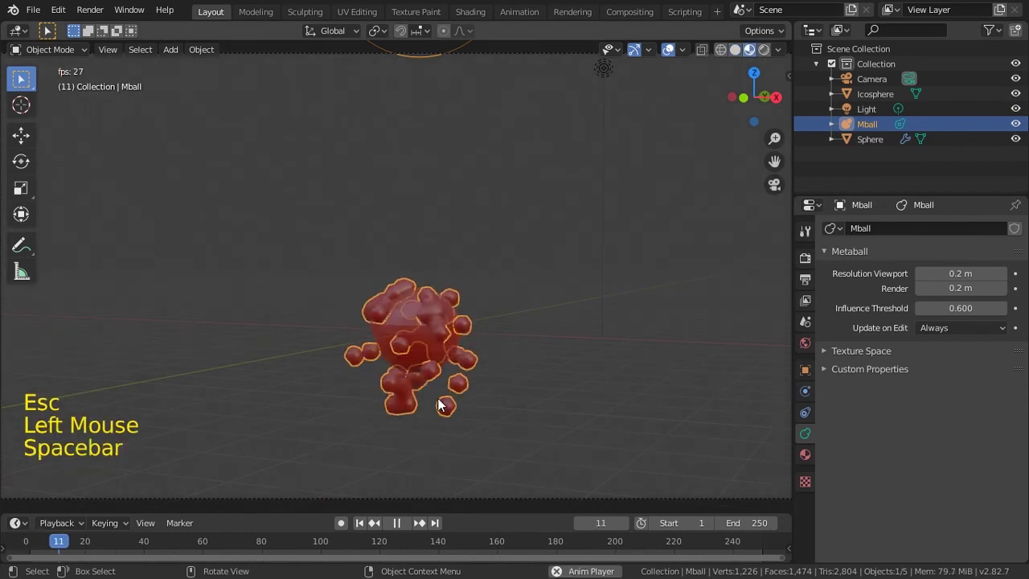
left_click(668, 50)
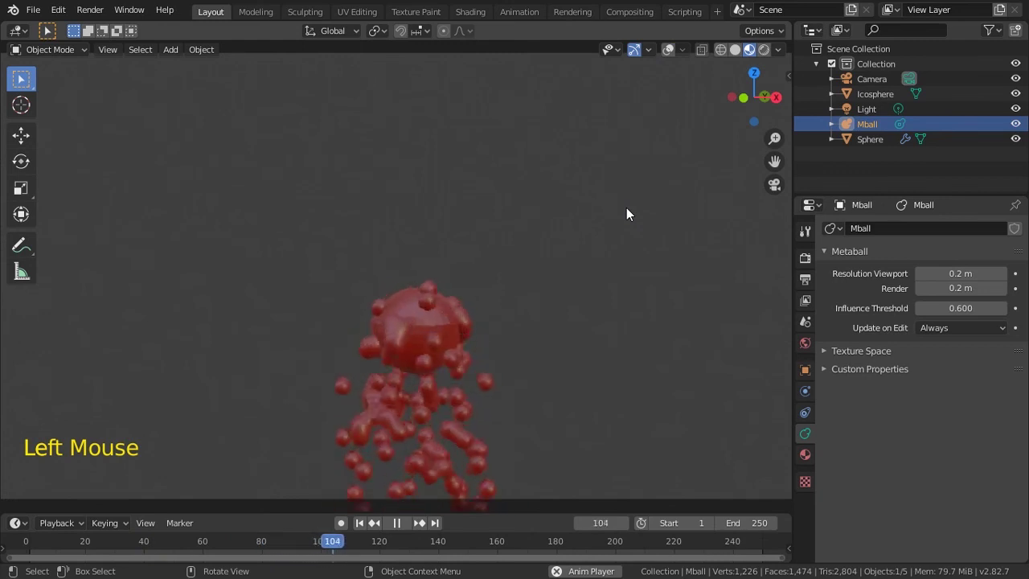
key("Escape")
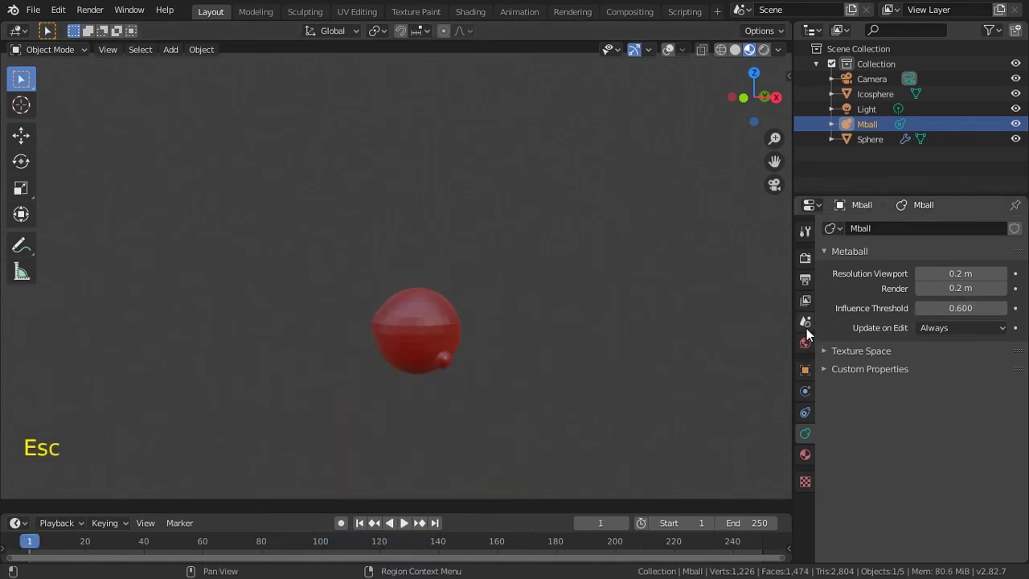
- At frame 20, set the emitter sphere's particle render Scale to 0.250 and Scale Randomness to 0.460
left_click(398, 331)
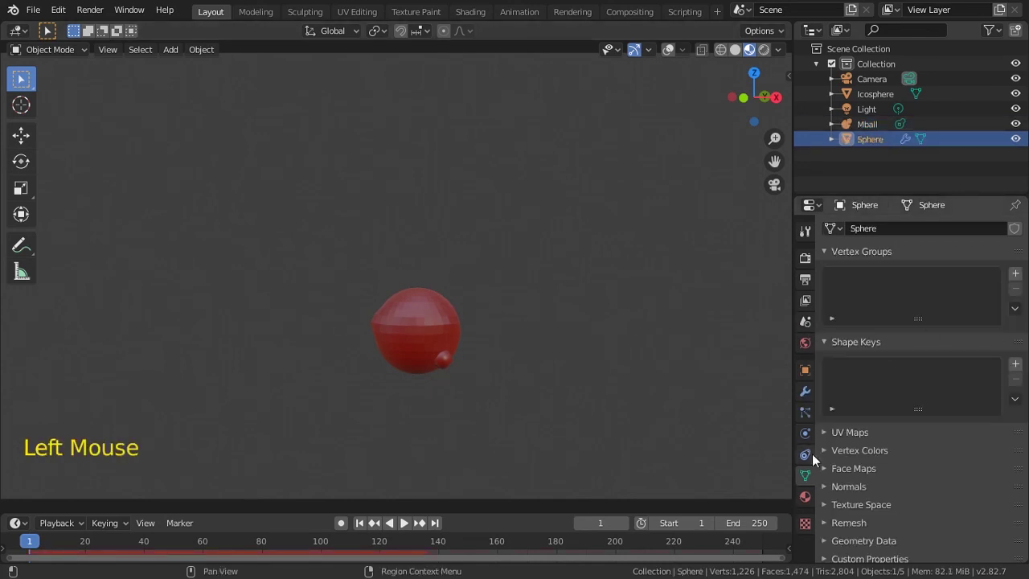
left_click(805, 412)
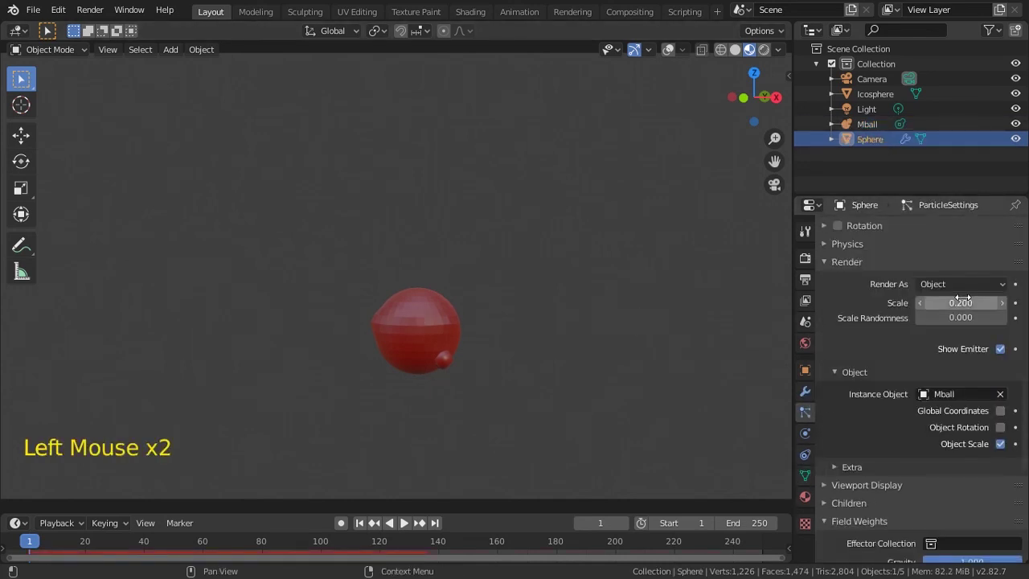
left_click_drag(31, 541, 85, 541)
left_click_drag(961, 303, 987, 302)
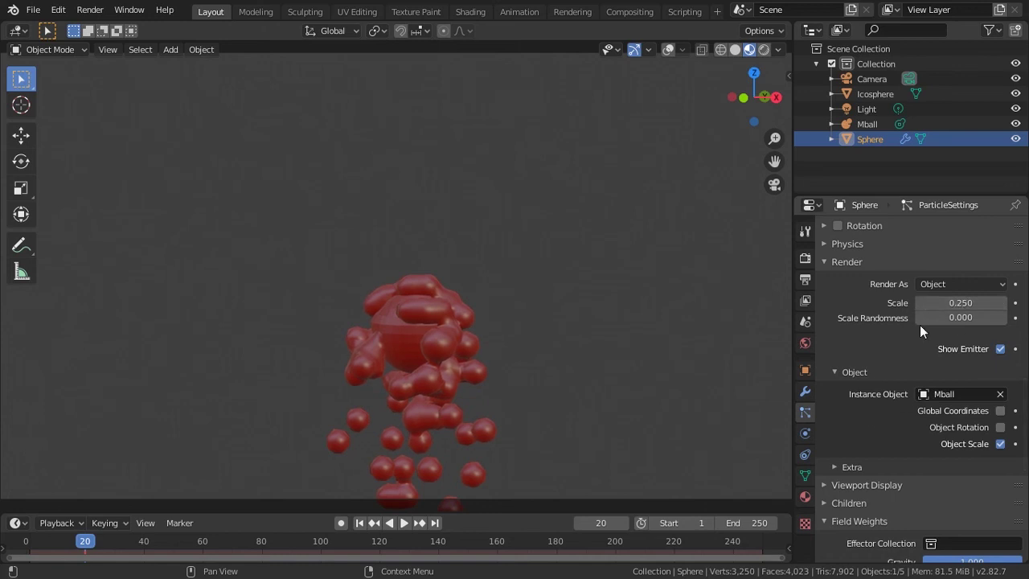
left_click_drag(949, 316, 989, 316)
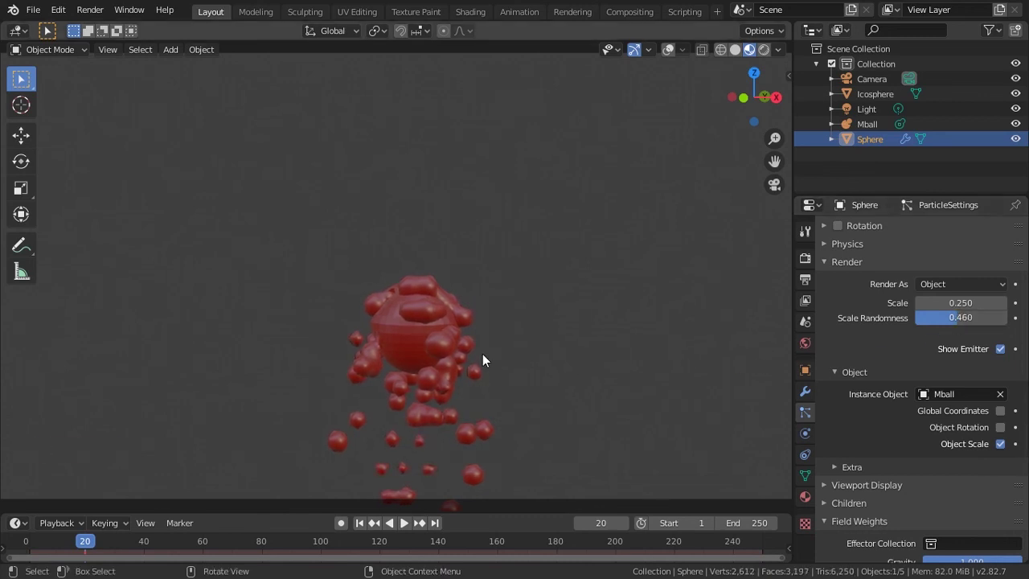
- Play the emission, pause it at frame 69 and apply Shade Smooth to the emitter sphere
key("space")
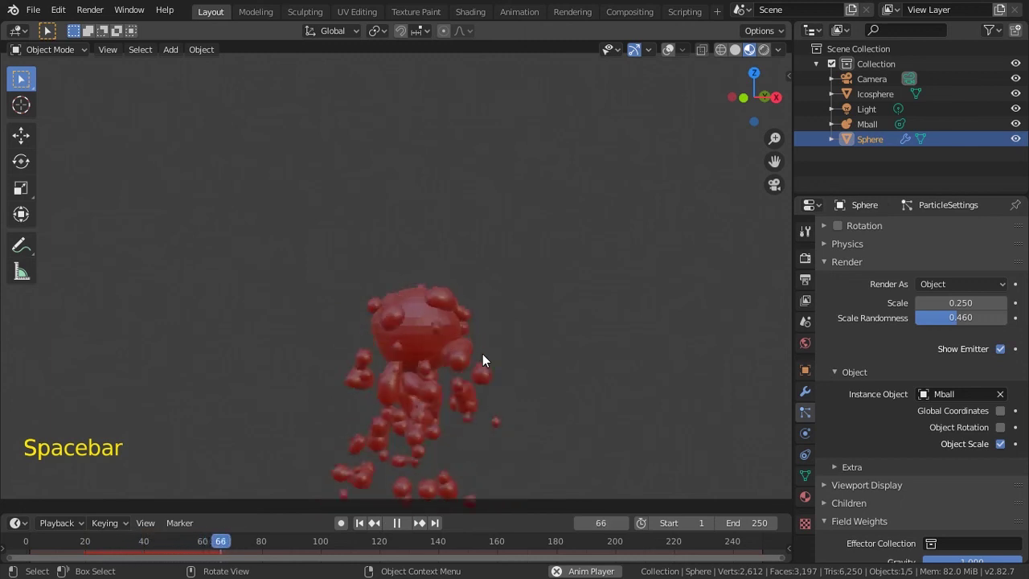
key("space")
right_click(413, 305)
left_click(417, 305)
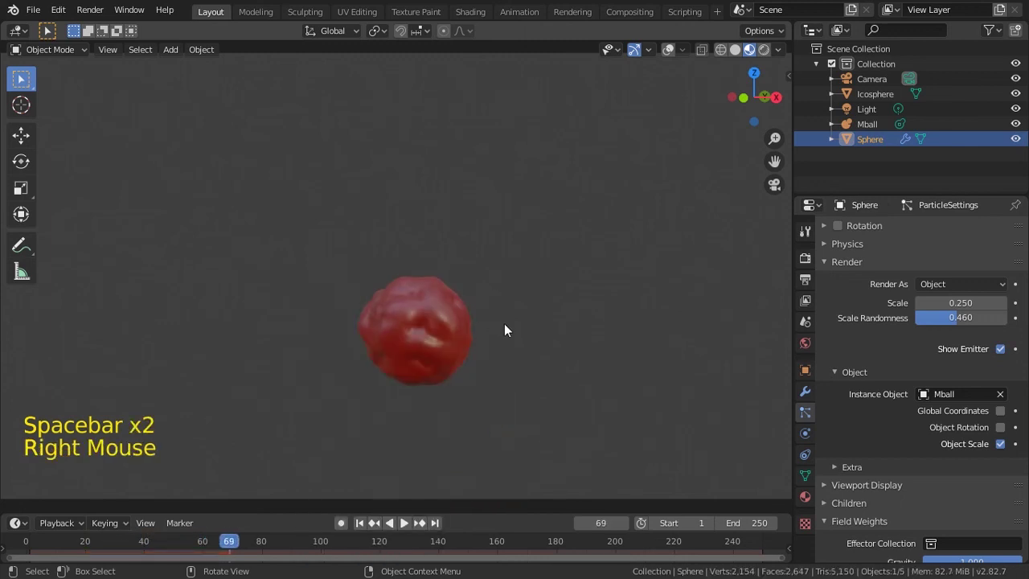
- Replay the emission twice from the first frame to examine the smoothed sphere with randomly sized metaball particles
key("shift+Left")
key("space")
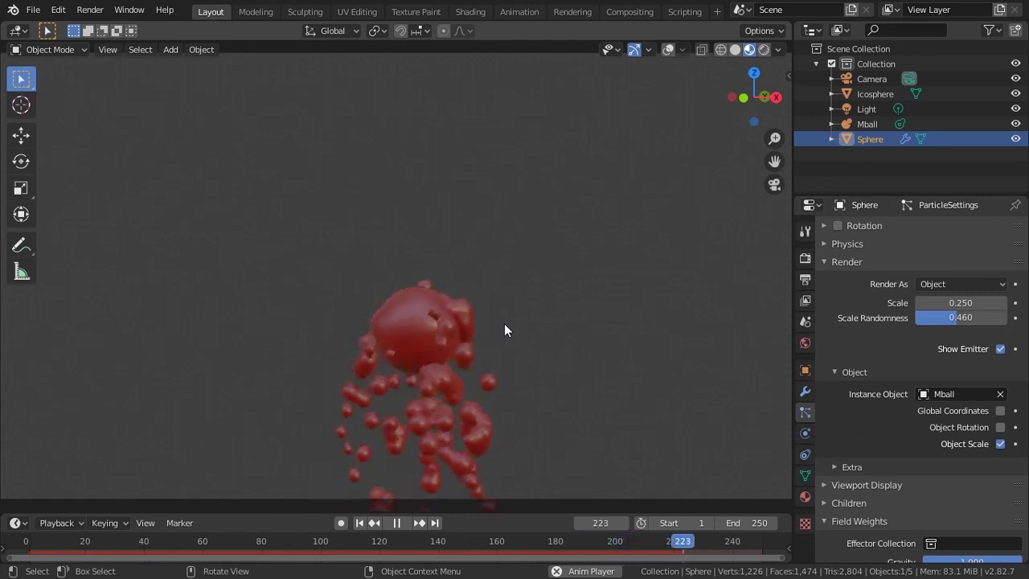
key("Escape")
key("shift+Left")
key("space")
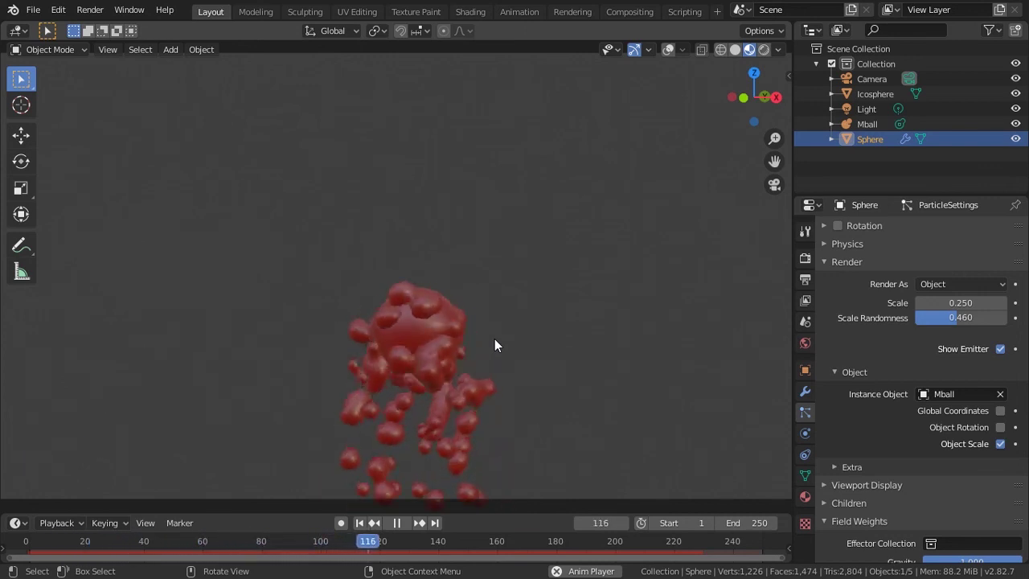
key("Escape")
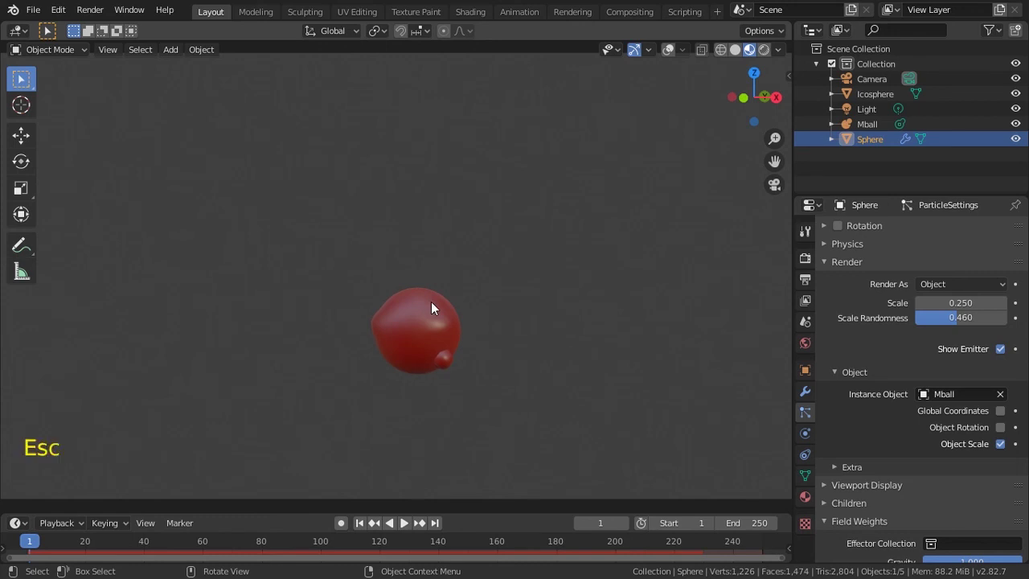
- Take the Blender window out of fullscreen mode
left_click(143, 9)
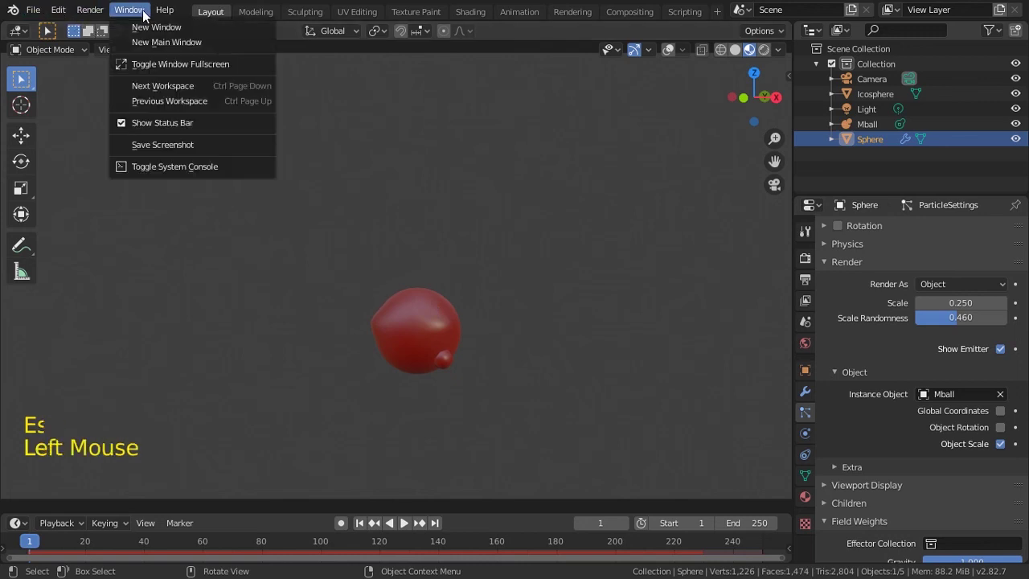
left_click(170, 166)
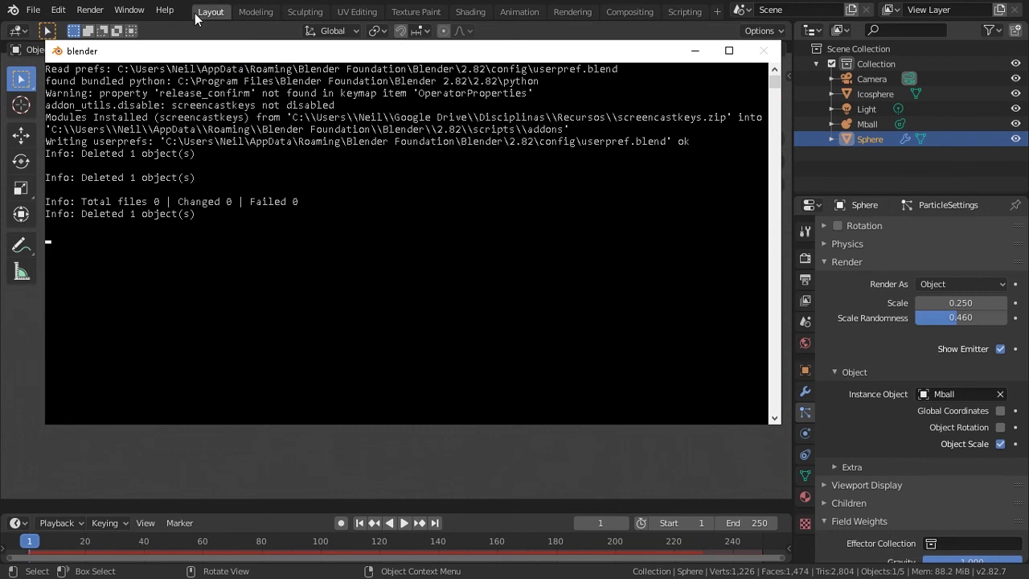
left_click(127, 12)
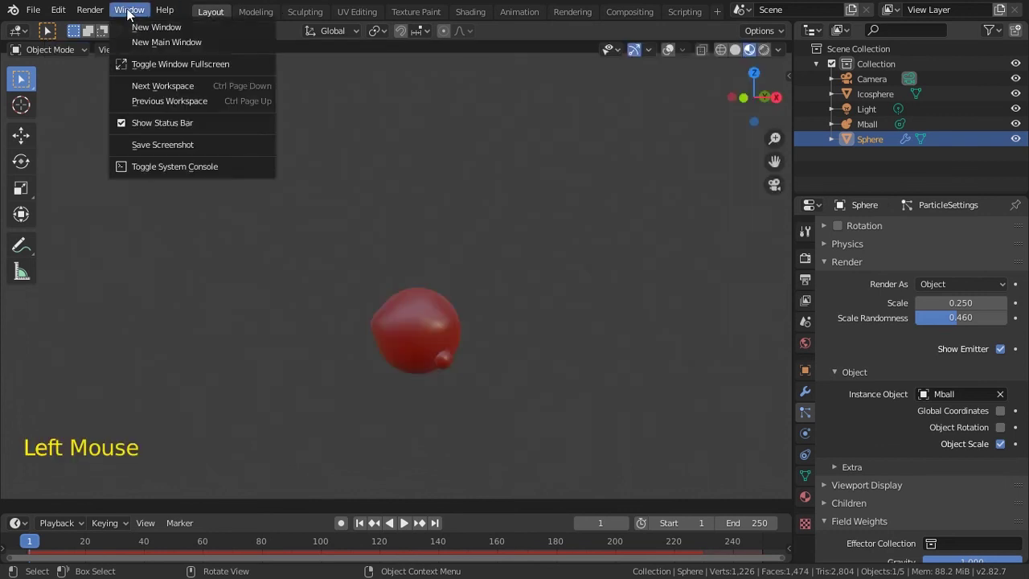
left_click(168, 62)
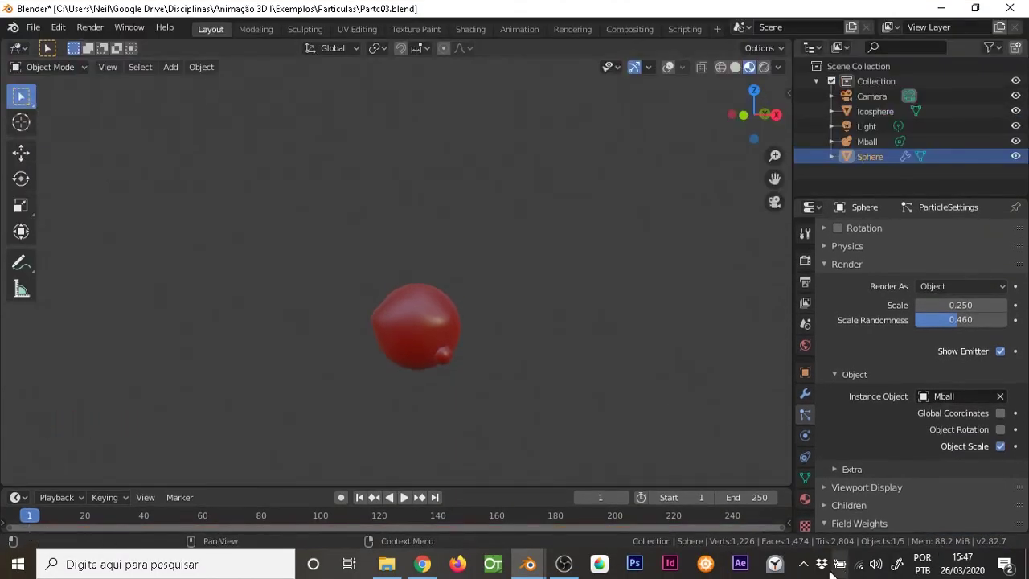